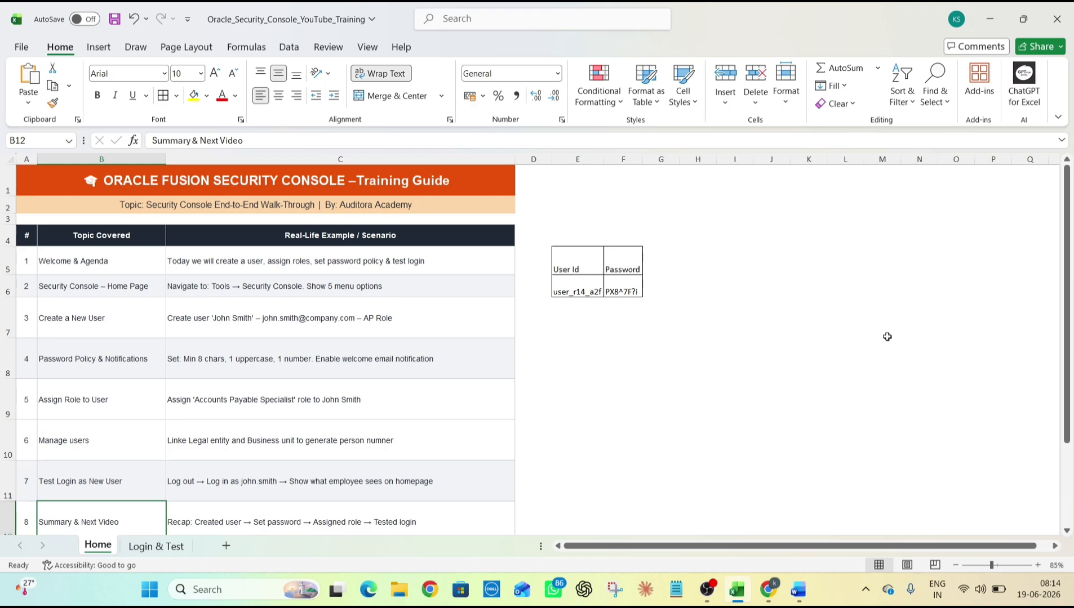
Browse the training guide's topics, from Welcome & Agenda through Summary & Next Video
{"action": "key", "text": "alt+Tab"}
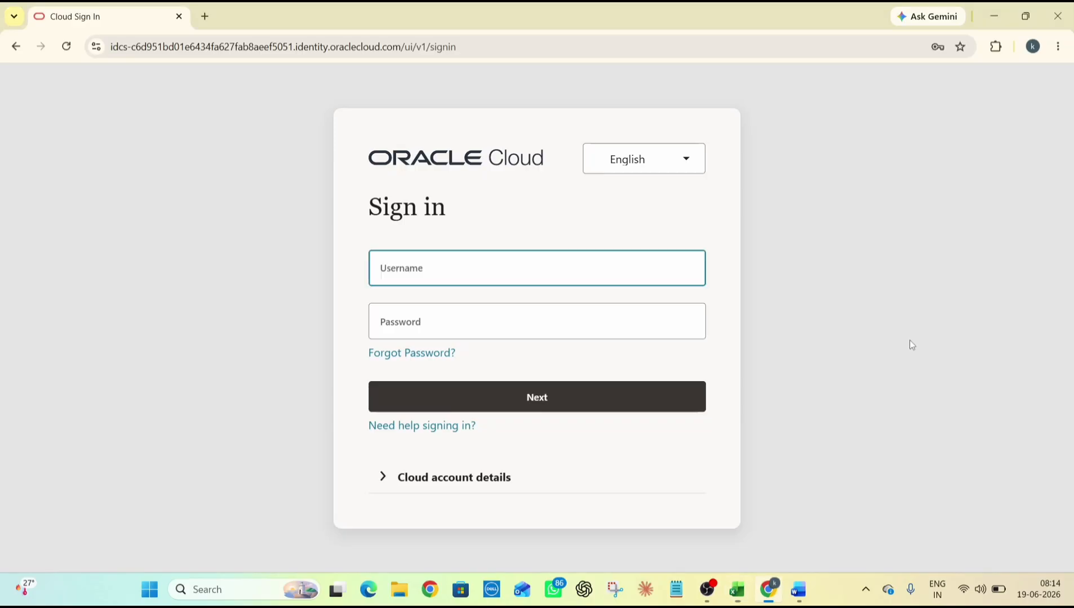
{"action": "key", "text": "alt+Tab"}
{"action": "left_click", "coordinate": [124, 262]}
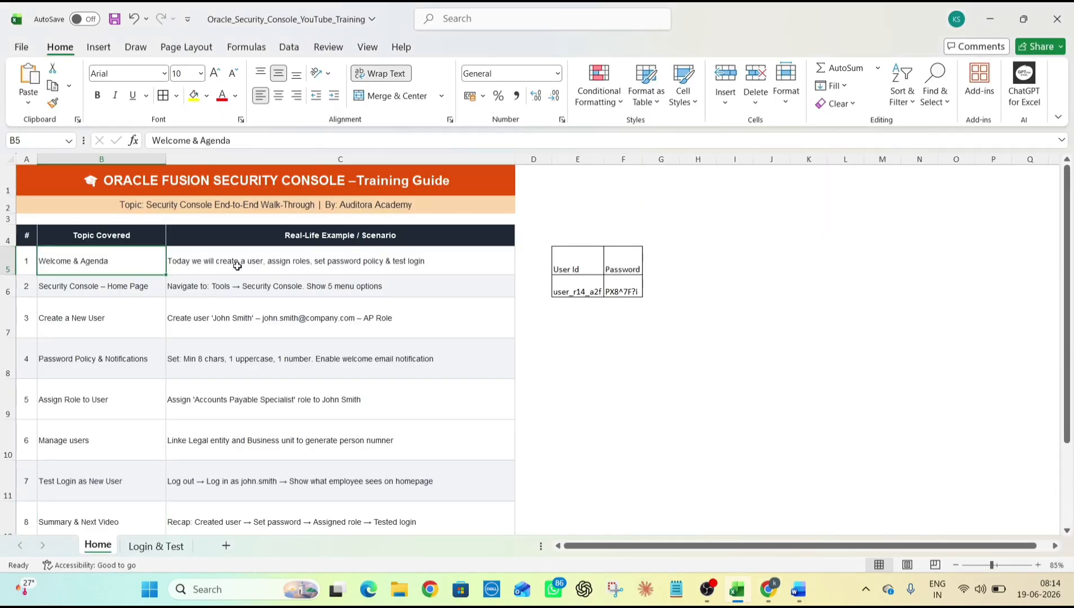
{"action": "scroll", "coordinate": [238, 266], "scroll_direction": "down", "scroll_amount": 1}
{"action": "left_click", "coordinate": [144, 252]}
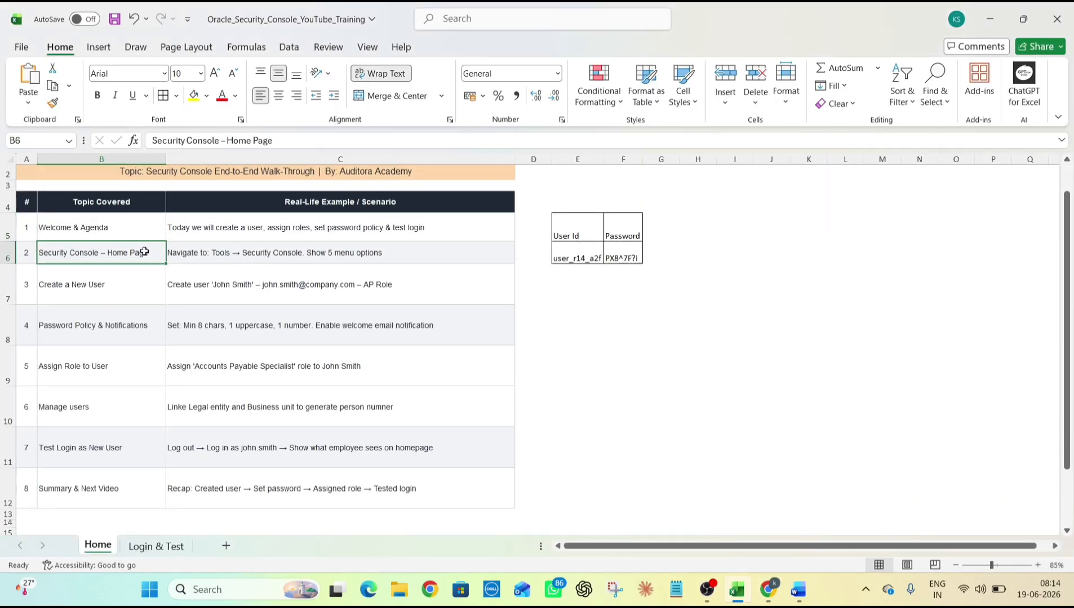
{"action": "left_click", "coordinate": [114, 297]}
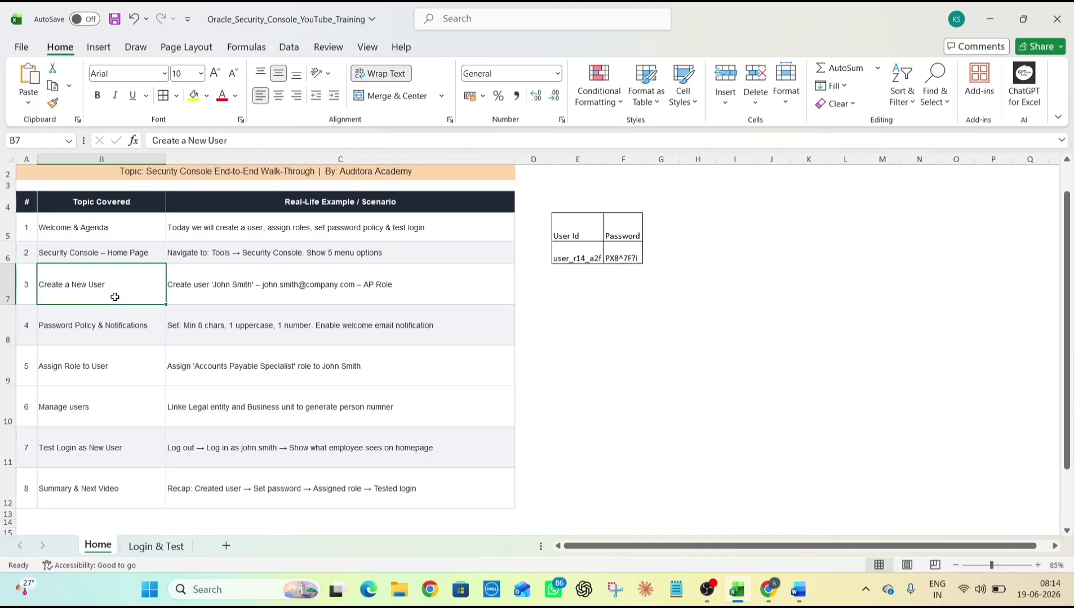
{"action": "left_click", "coordinate": [125, 328]}
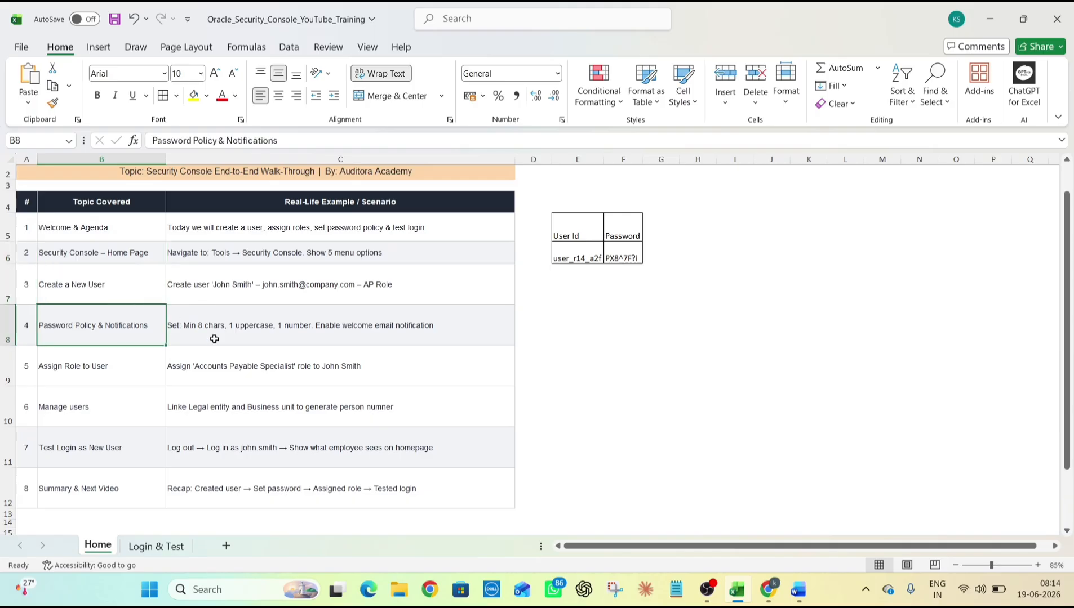
{"action": "left_click", "coordinate": [99, 367]}
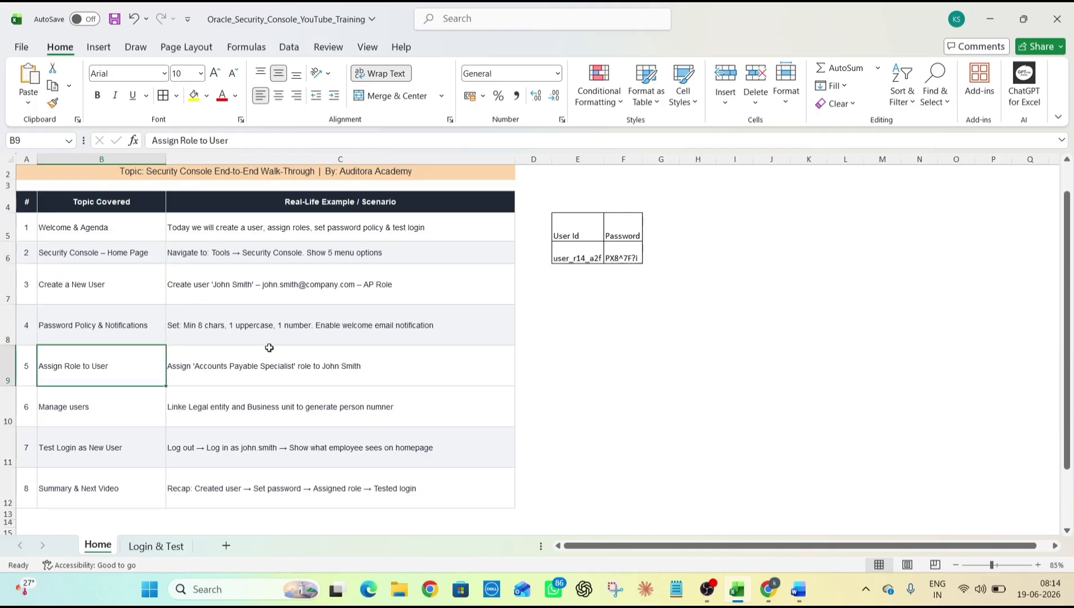
{"action": "scroll", "coordinate": [269, 349], "scroll_direction": "down", "scroll_amount": 1}
{"action": "left_click", "coordinate": [115, 378]}
{"action": "left_click", "coordinate": [242, 377]}
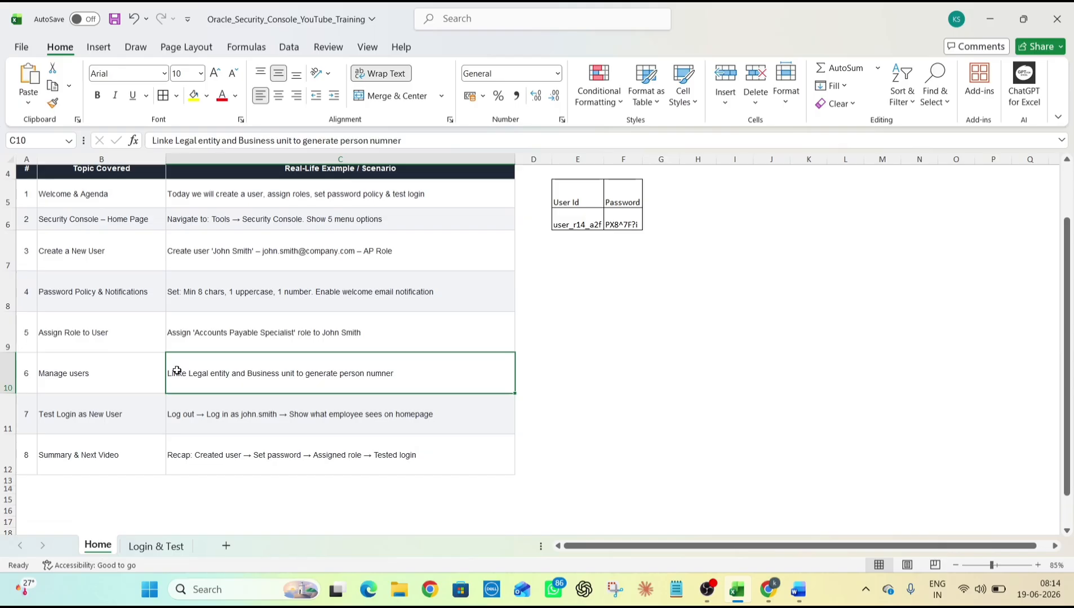
{"action": "left_click", "coordinate": [107, 371]}
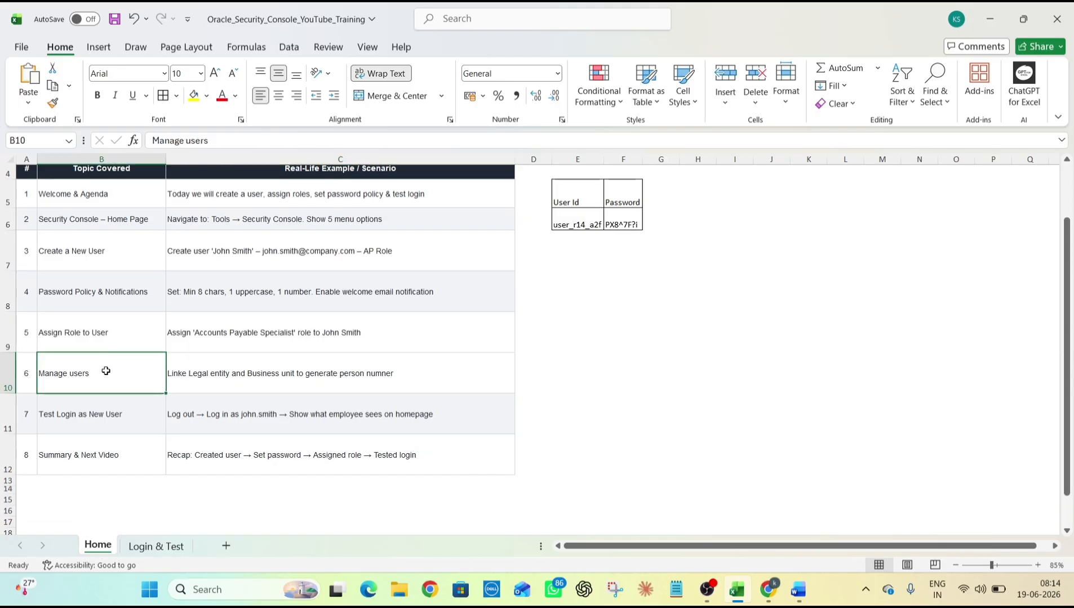
{"action": "left_click", "coordinate": [131, 406]}
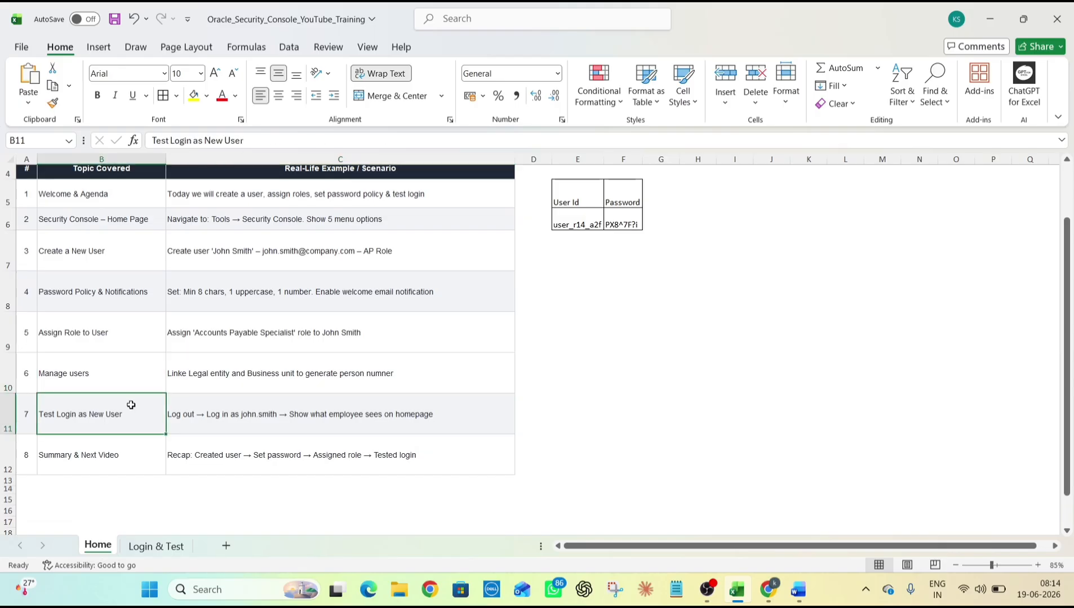
{"action": "left_click", "coordinate": [142, 469]}
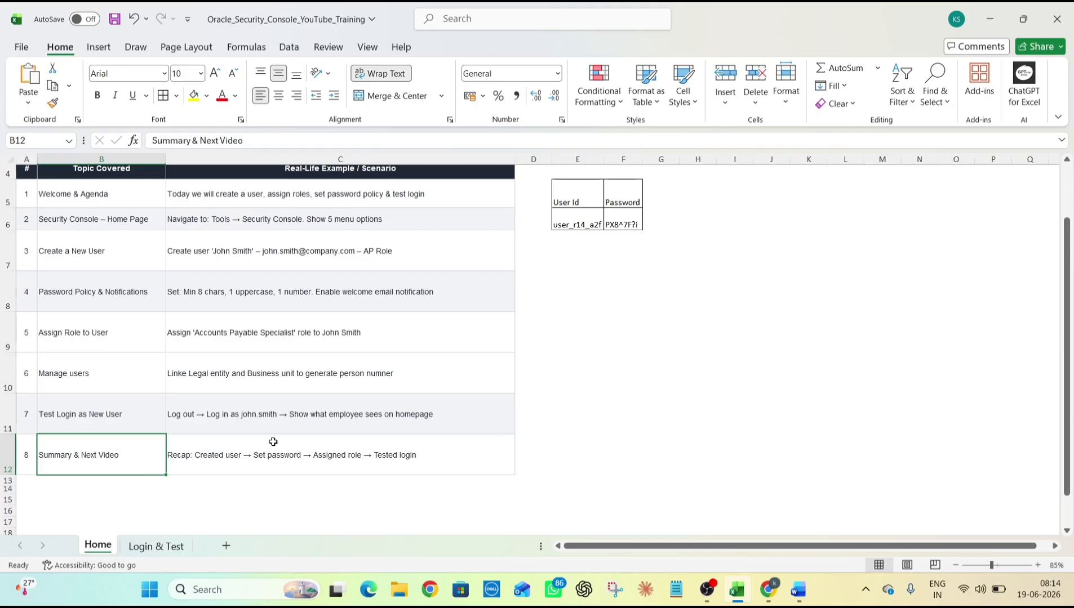
Copy the stored user ID from the sheet into the Oracle Username field
{"action": "key", "text": "alt+Tab"}
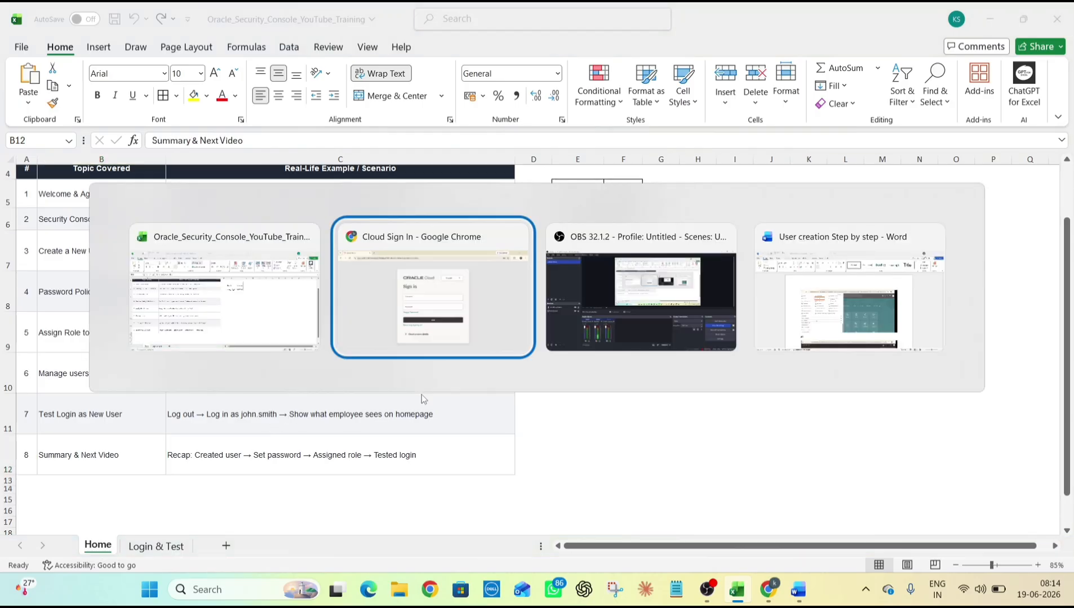
{"action": "key", "text": "alt+Tab"}
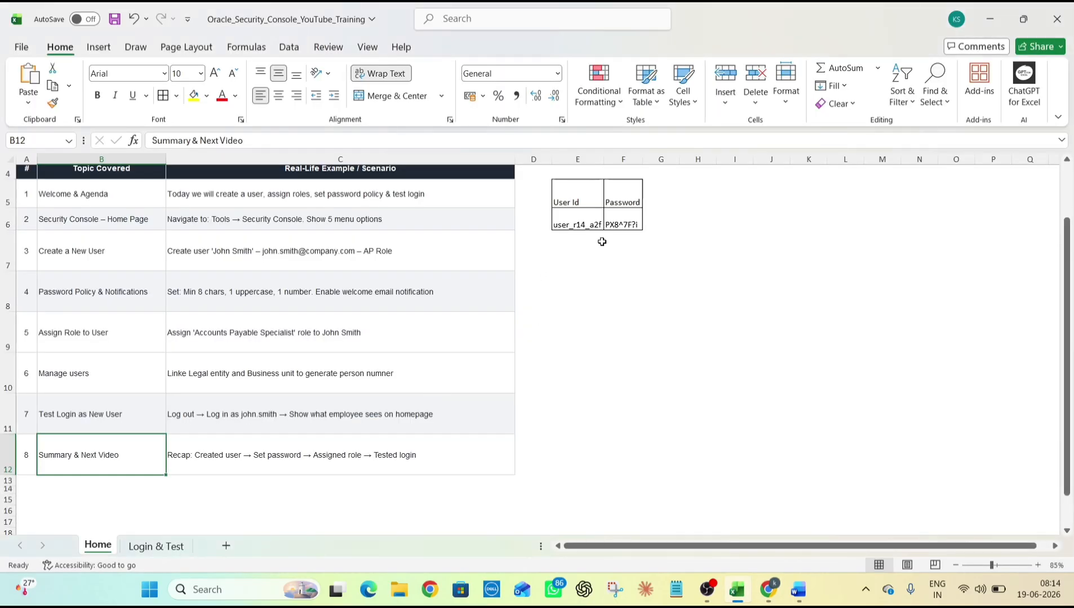
{"action": "left_click", "coordinate": [626, 217]}
{"action": "left_click", "coordinate": [586, 216]}
{"action": "key", "text": "ctrl+c"}
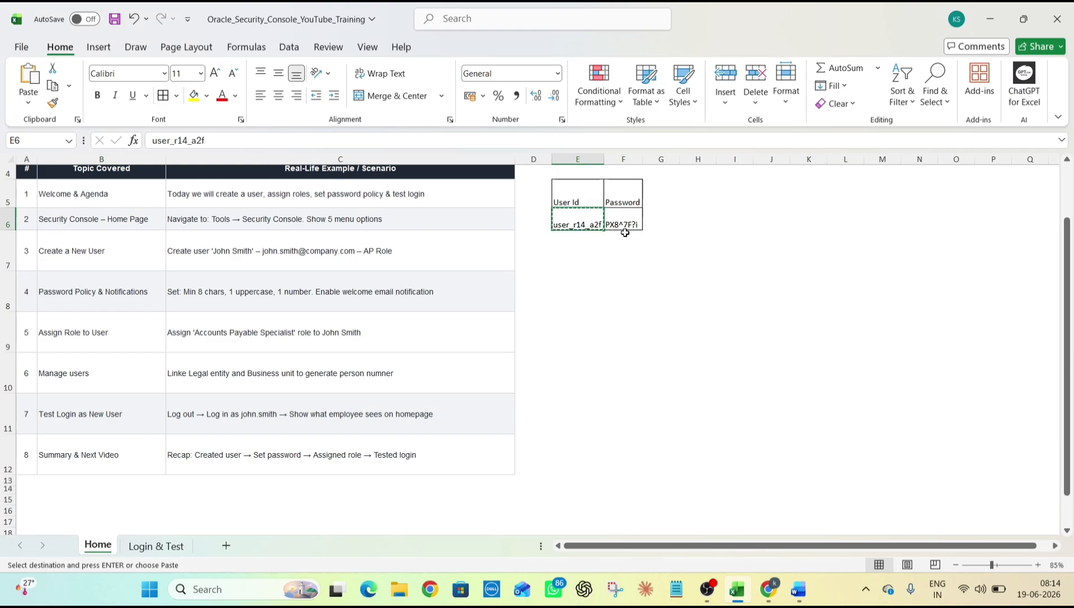
{"action": "key", "text": "alt+Tab"}
{"action": "left_click", "coordinate": [539, 281]}
{"action": "key", "text": "ctrl+v"}
Copy the stored password into the Password field and submit the sign-in
{"action": "key", "text": "alt+Tab"}
{"action": "left_click", "coordinate": [622, 220]}
{"action": "key", "text": "ctrl+c"}
{"action": "key", "text": "alt+Tab"}
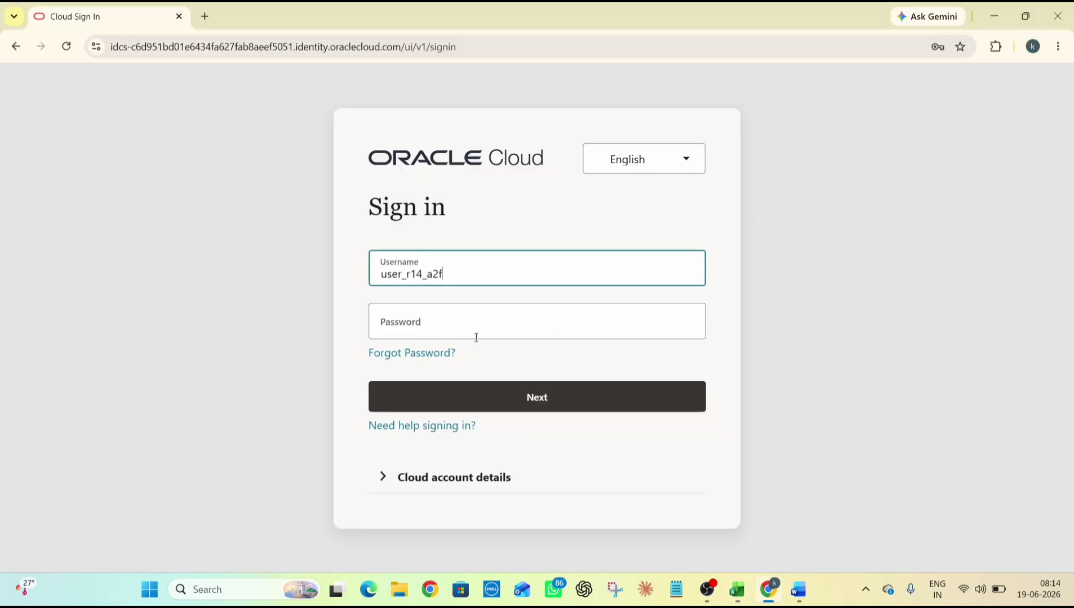
{"action": "left_click", "coordinate": [473, 324]}
{"action": "key", "text": "ctrl+v"}
{"action": "left_click", "coordinate": [495, 394]}
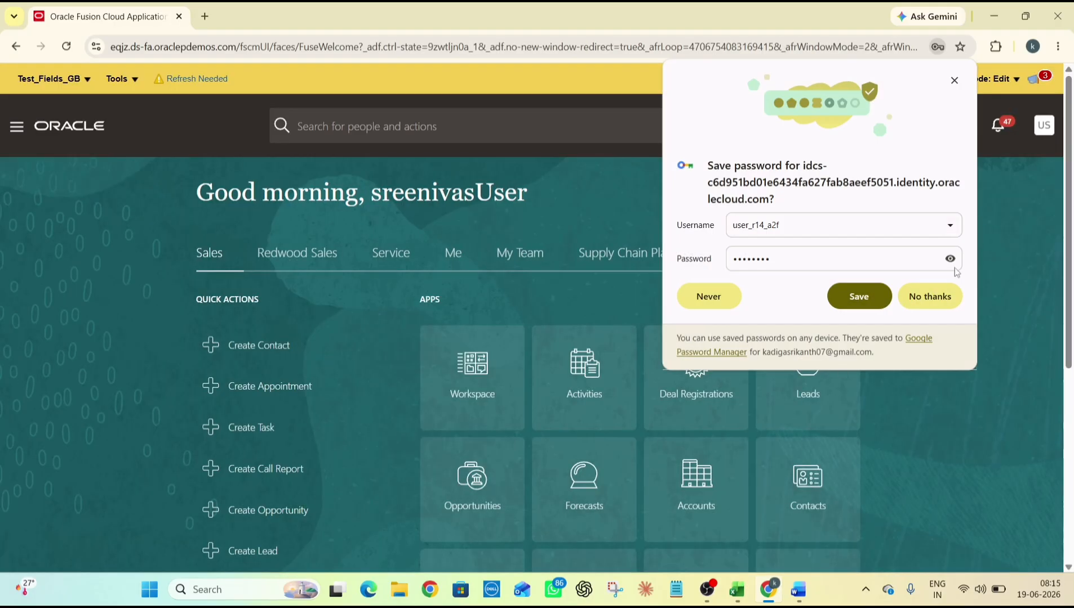
Decline Chrome's offer to save the password and select the greeting text
{"action": "left_click", "coordinate": [930, 294]}
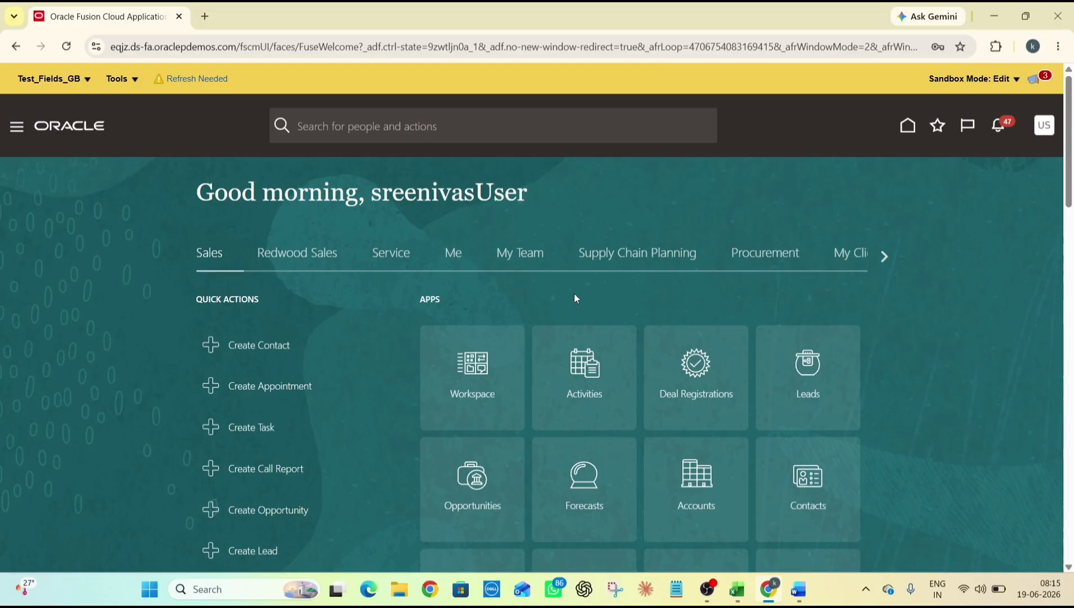
{"action": "double_click", "coordinate": [375, 212]}
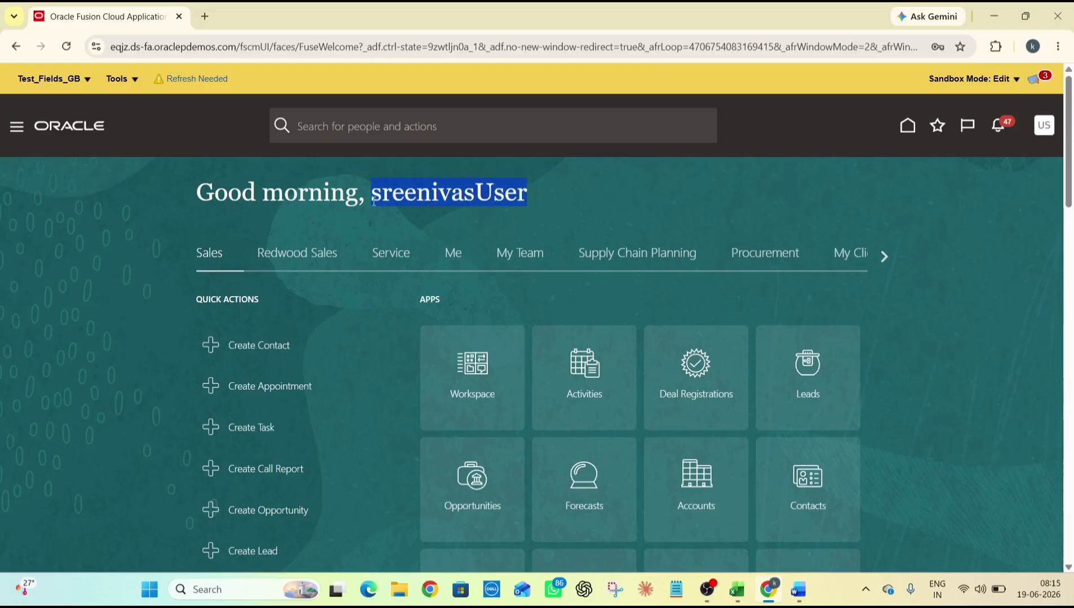
{"action": "left_click", "coordinate": [430, 205]}
{"action": "left_click", "coordinate": [462, 196]}
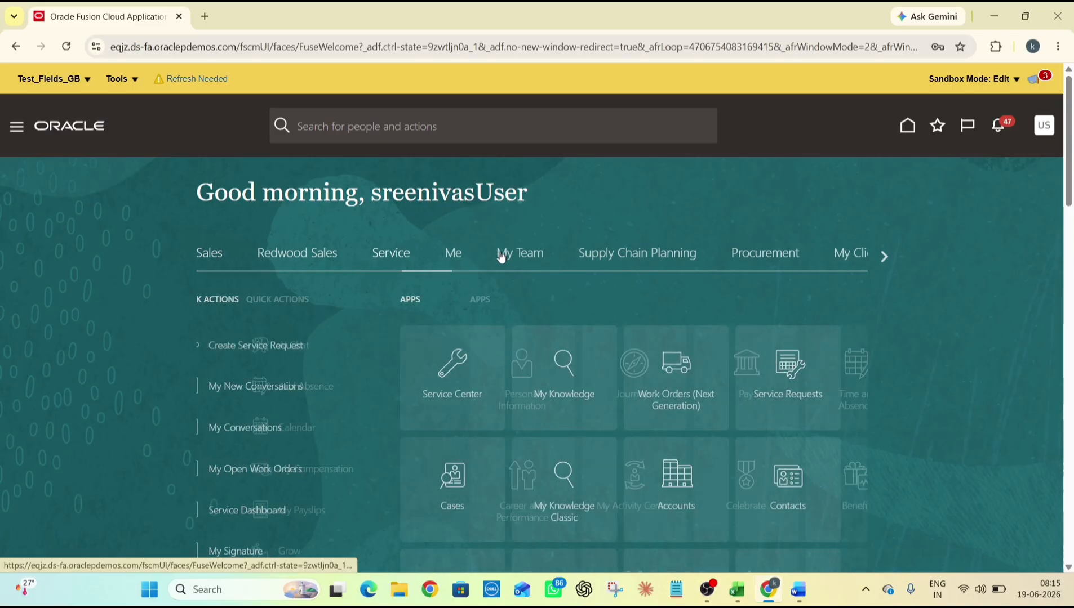
Reveal more home page tab groups, then open and close the Settings and Actions menu
{"action": "left_click", "coordinate": [883, 256]}
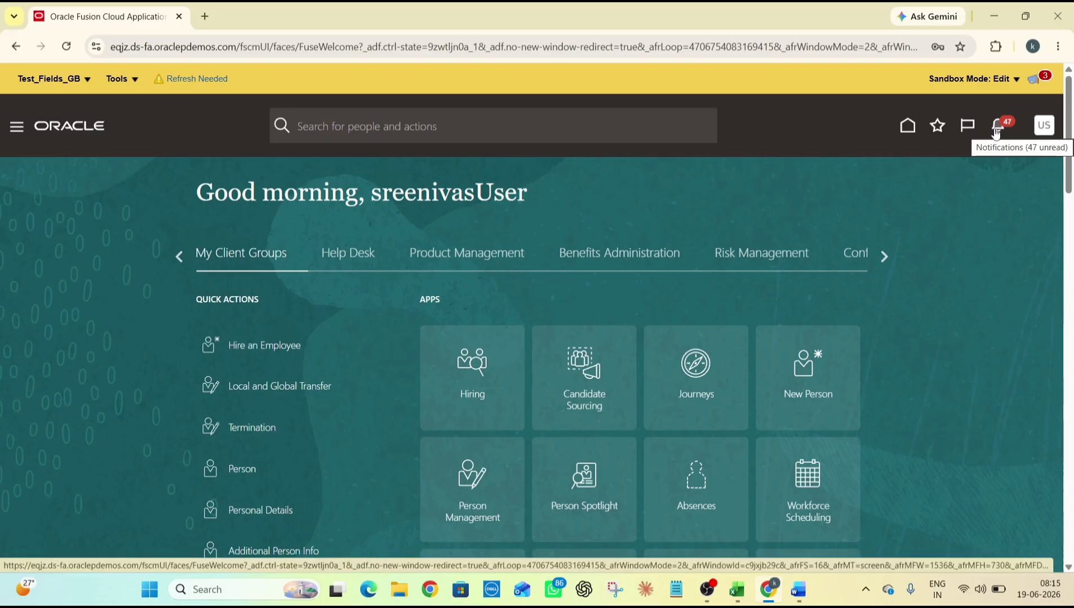
{"action": "left_click", "coordinate": [1045, 128]}
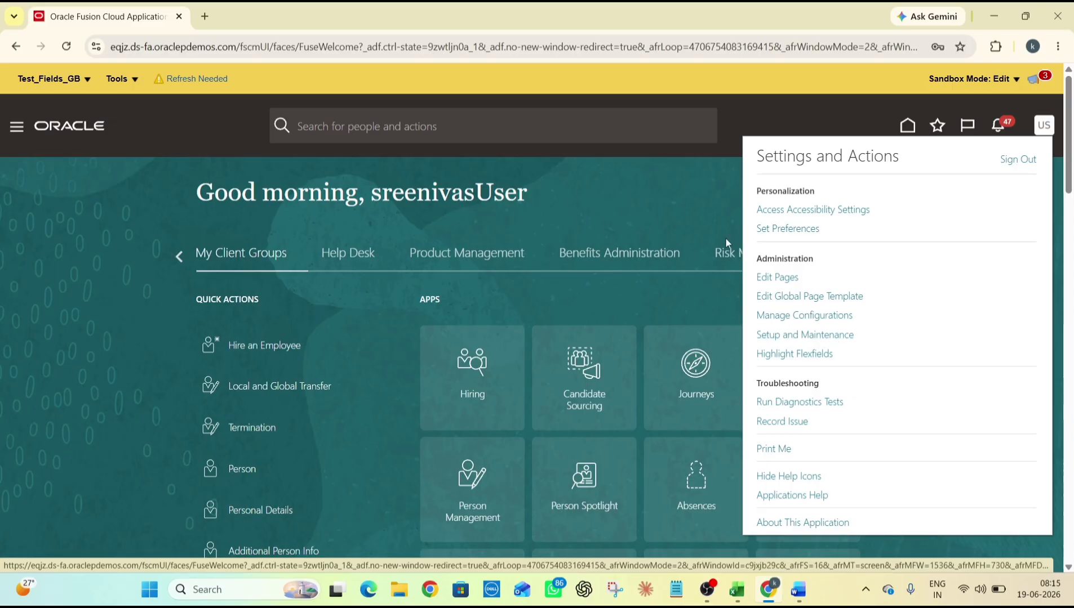
{"action": "left_click", "coordinate": [690, 201]}
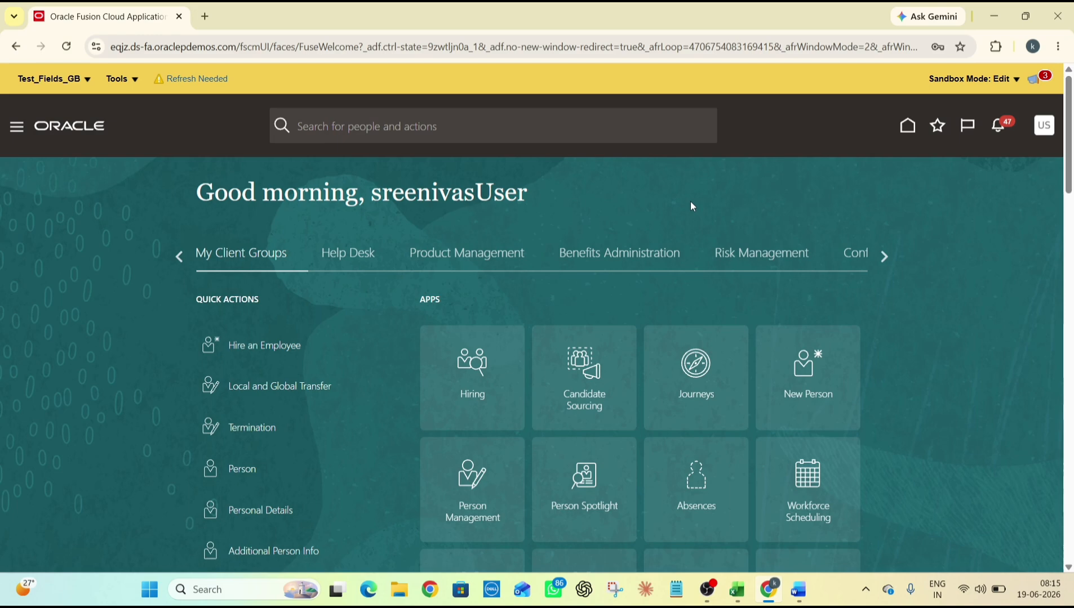
Open the Security Console from the Navigator's Tools group
{"action": "left_click", "coordinate": [18, 128]}
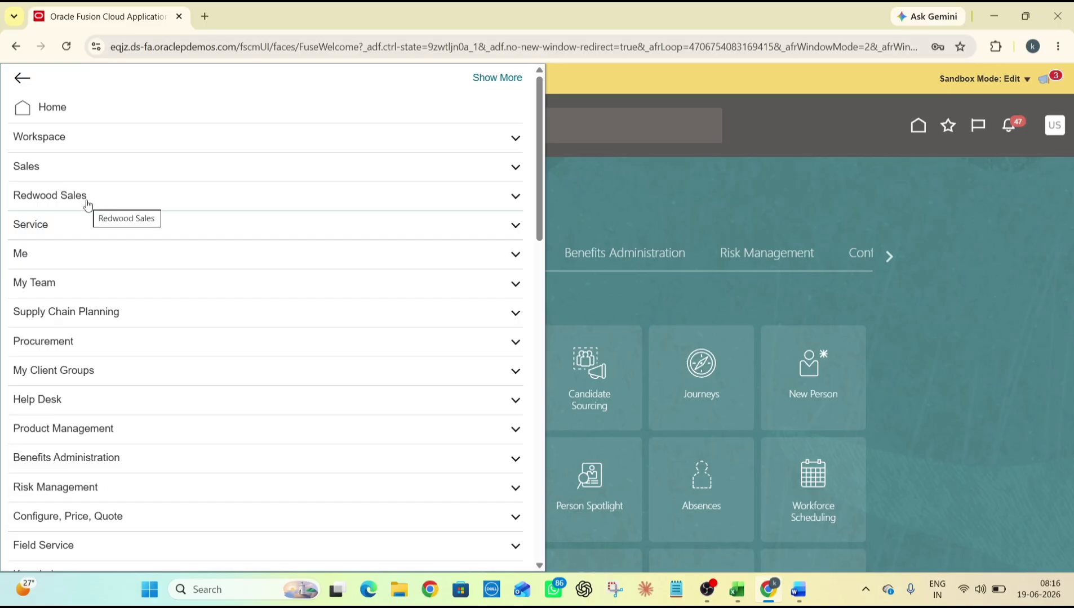
{"action": "scroll", "coordinate": [88, 205], "scroll_direction": "down", "scroll_amount": 5}
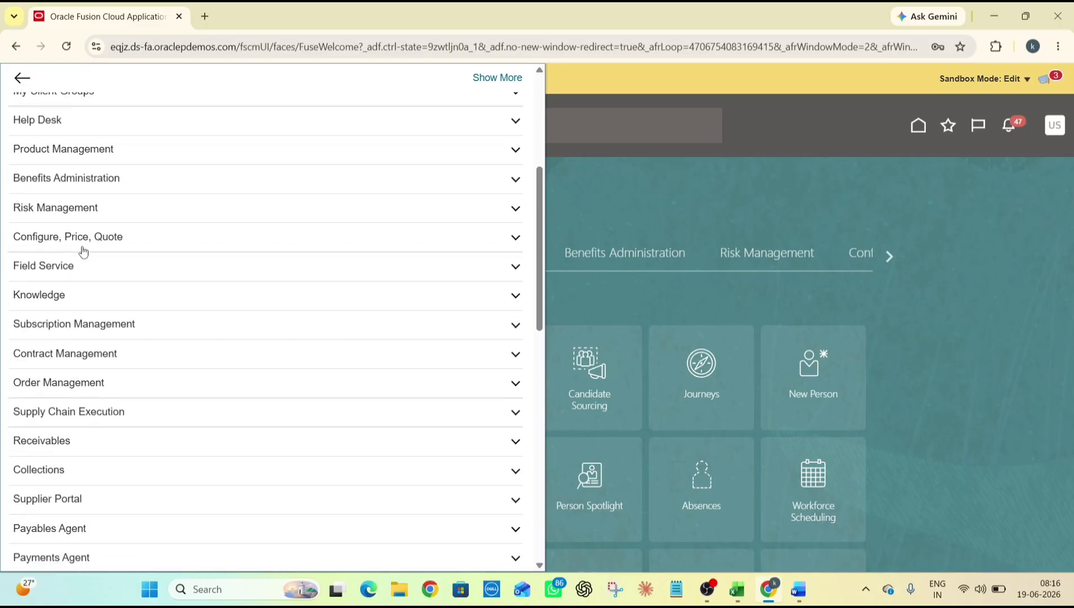
{"action": "scroll", "coordinate": [85, 282], "scroll_direction": "down", "scroll_amount": 5}
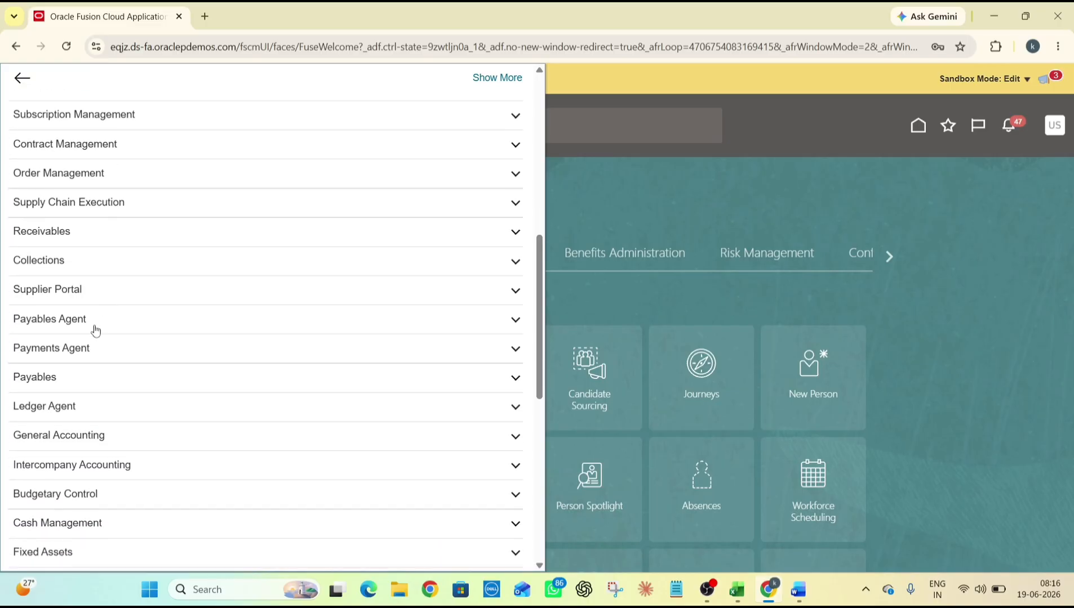
{"action": "scroll", "coordinate": [91, 350], "scroll_direction": "down", "scroll_amount": 7}
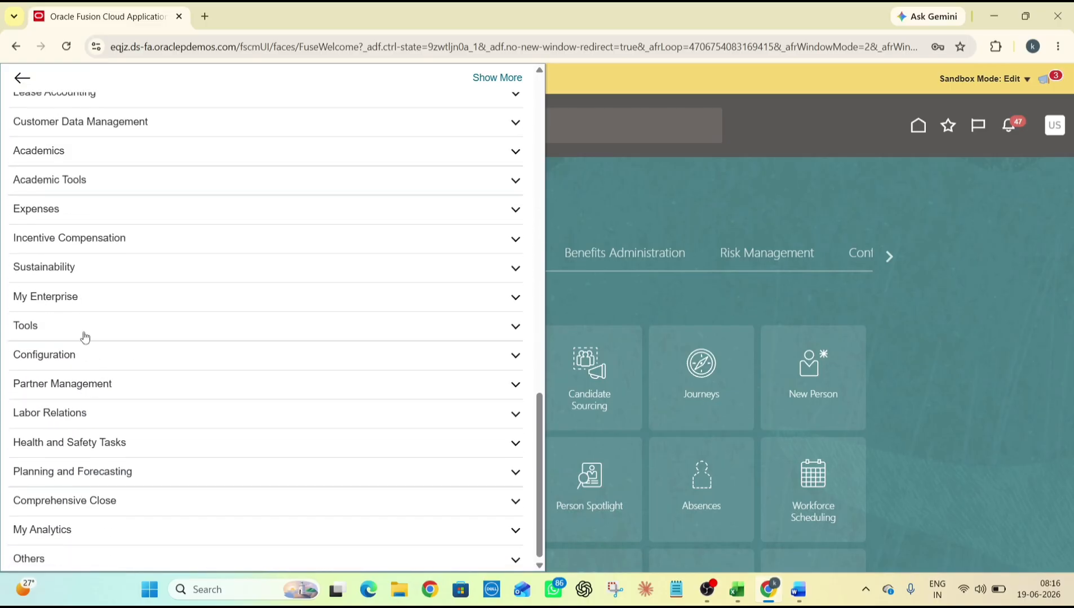
{"action": "left_click", "coordinate": [85, 336]}
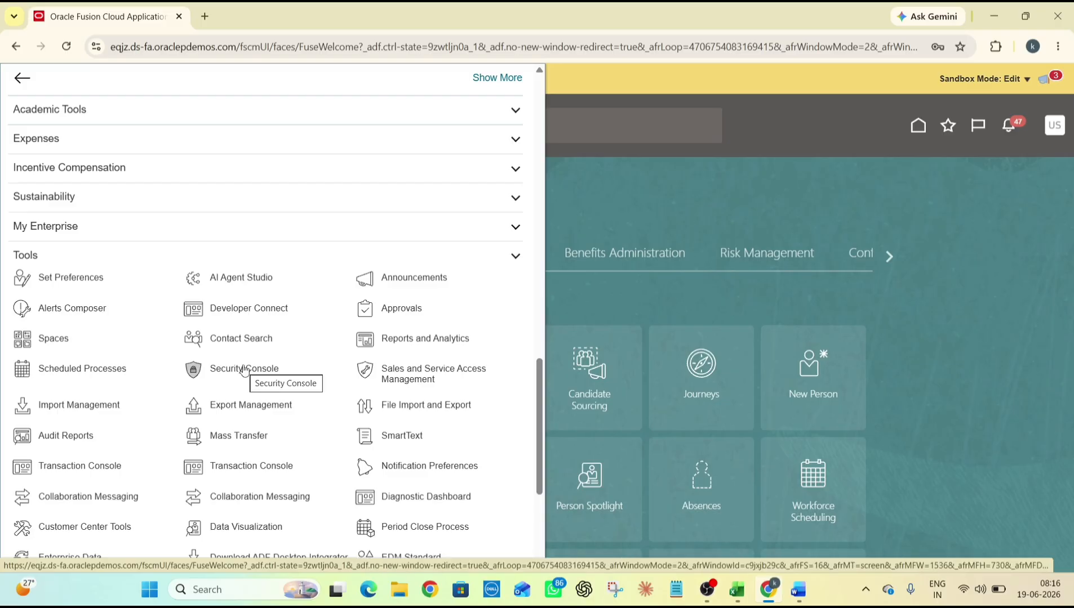
{"action": "left_click", "coordinate": [244, 370]}
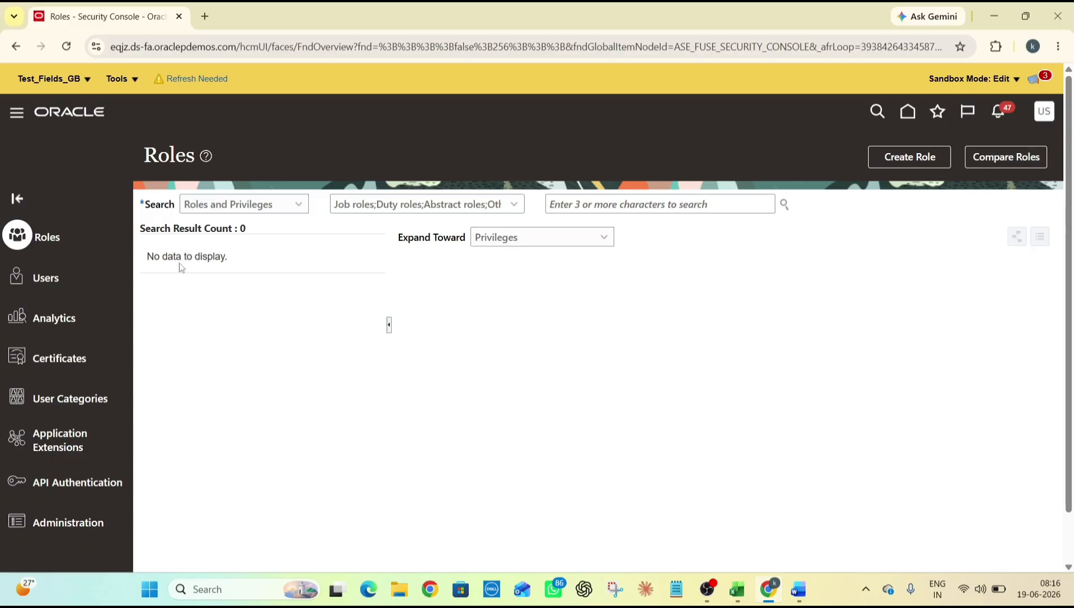
Go to Users in the Security Console and choose Add User Account
{"action": "left_click", "coordinate": [62, 282]}
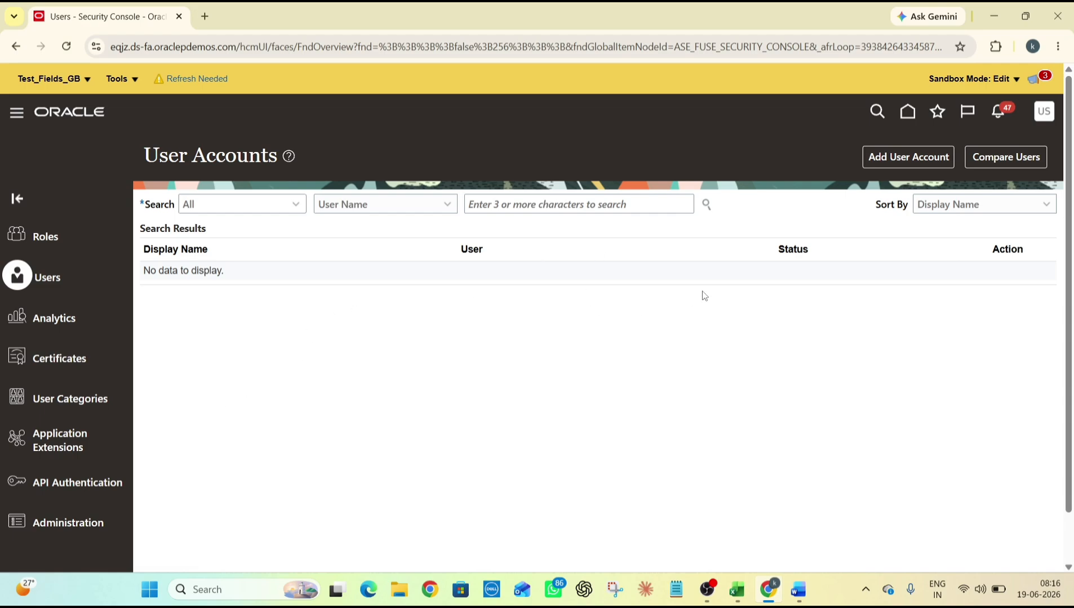
{"action": "left_click", "coordinate": [906, 158]}
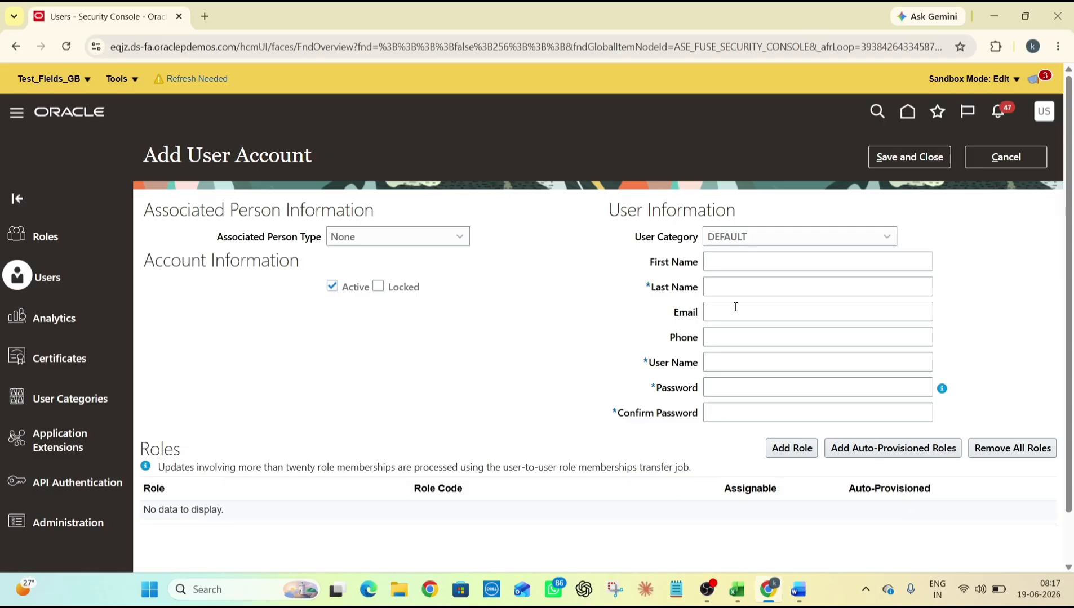
Enter the user's first name, last name, and e-mail address, correcting typos
{"action": "left_click", "coordinate": [745, 261]}
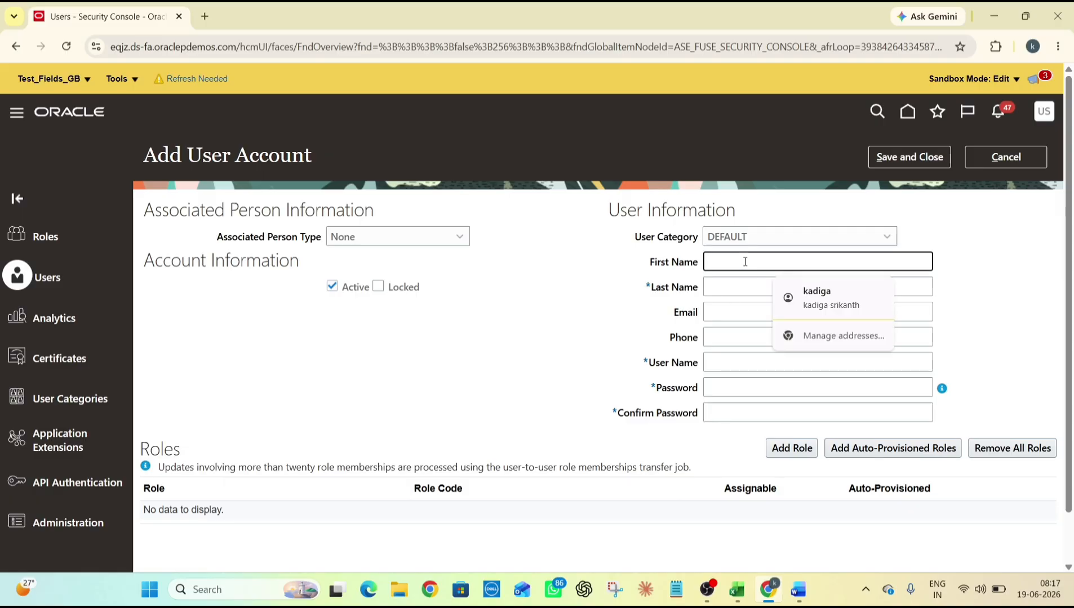
{"action": "type", "text": "J"}
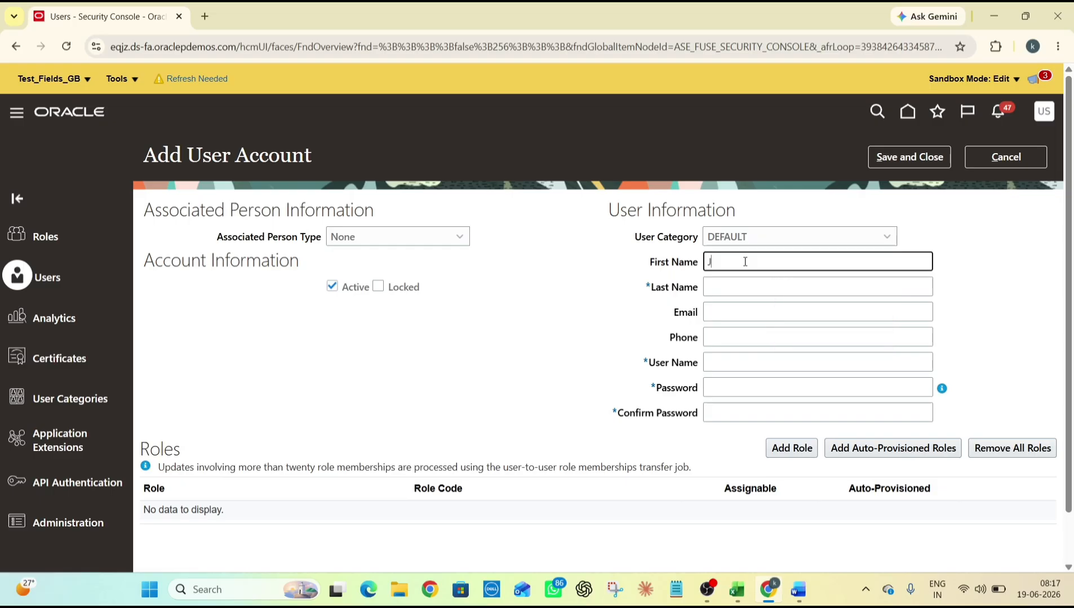
{"action": "type", "text": "ohn"}
{"action": "key", "text": "Tab"}
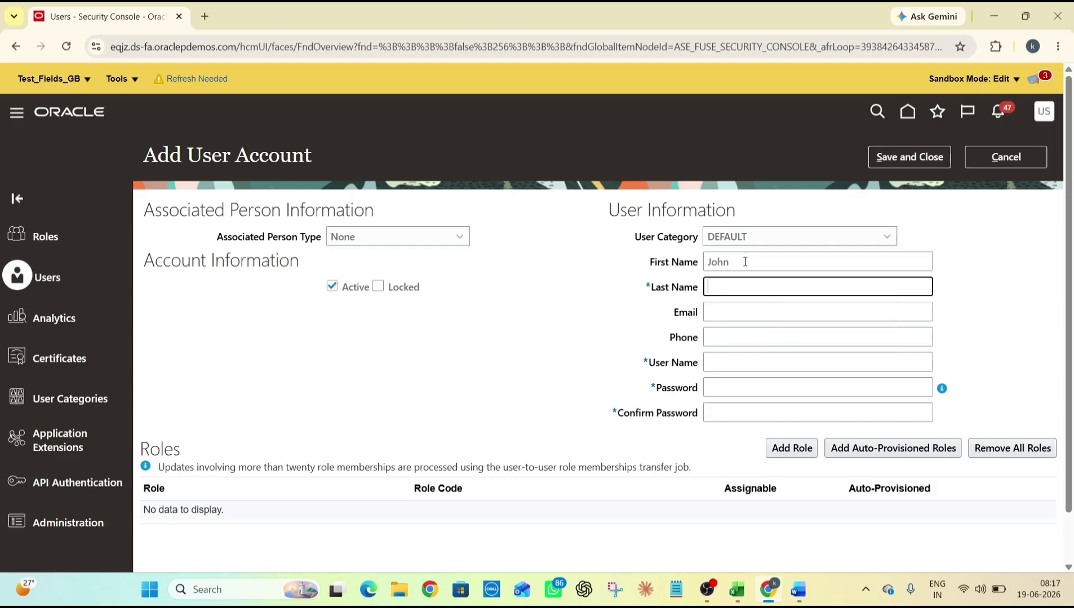
{"action": "type", "text": "Smith"}
{"action": "key", "text": "Tab"}
{"action": "type", "text": "Jpn"}
{"action": "key", "text": "BackSpace"}
{"action": "key", "text": "BackSpace"}
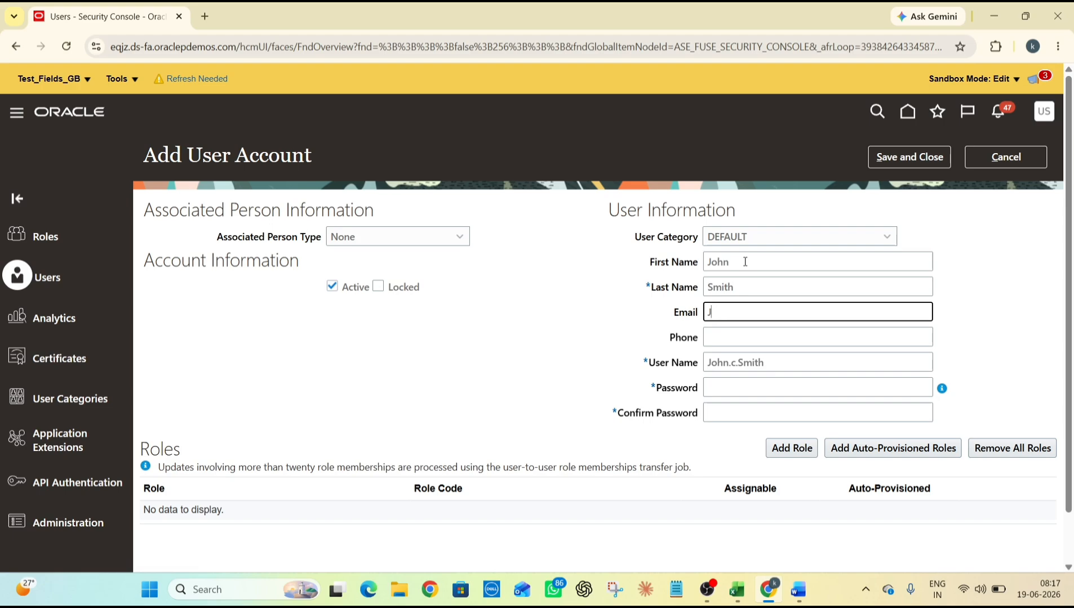
{"action": "type", "text": "hn"}
{"action": "type", "text": ".sim"}
{"action": "key", "text": "BackSpace"}
{"action": "key", "text": "BackSpace"}
{"action": "key", "text": "BackSpace"}
{"action": "type", "text": "smih"}
{"action": "key", "text": "BackSpace"}
{"action": "type", "text": "th@conpa"}
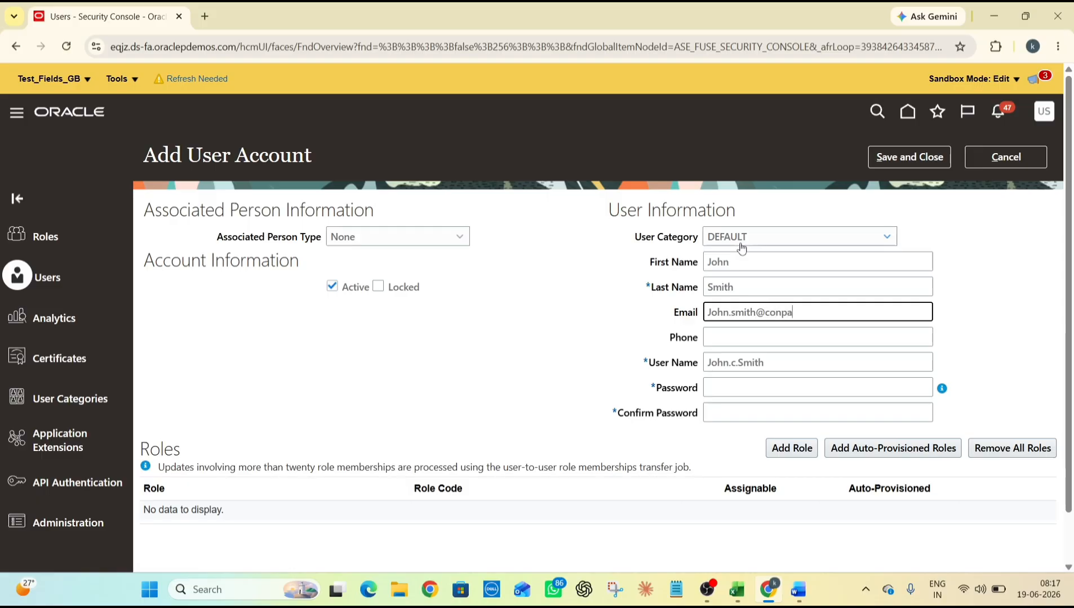
{"action": "type", "text": "ny.com"}
{"action": "key", "text": "BackSpace"}
{"action": "type", "text": "m"}
{"action": "left_click", "coordinate": [592, 316]}
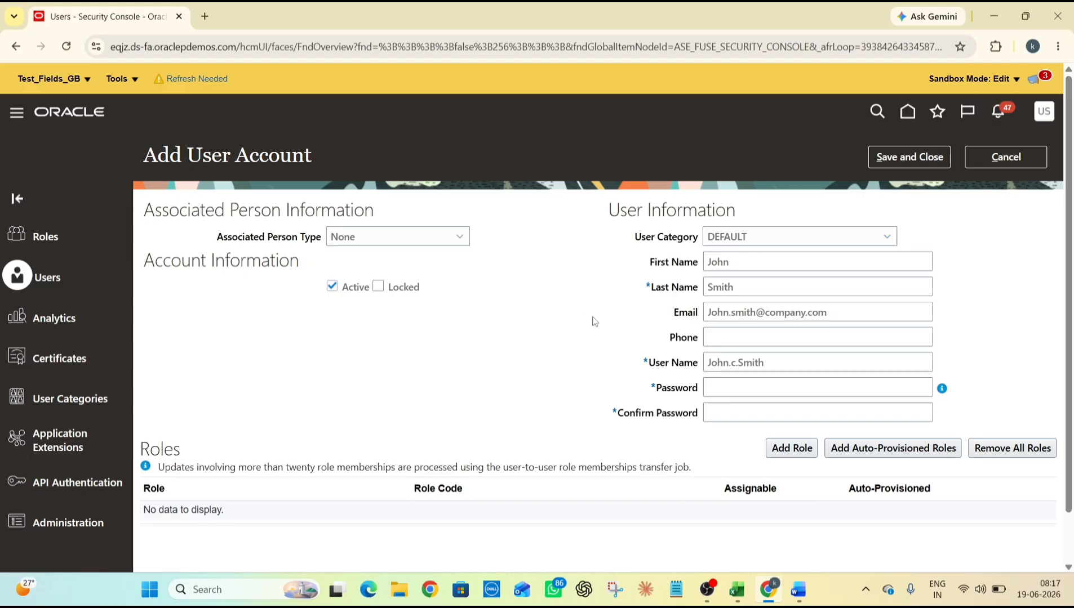
Replace the auto-generated user name with the user's e-mail address
{"action": "left_click", "coordinate": [781, 362]}
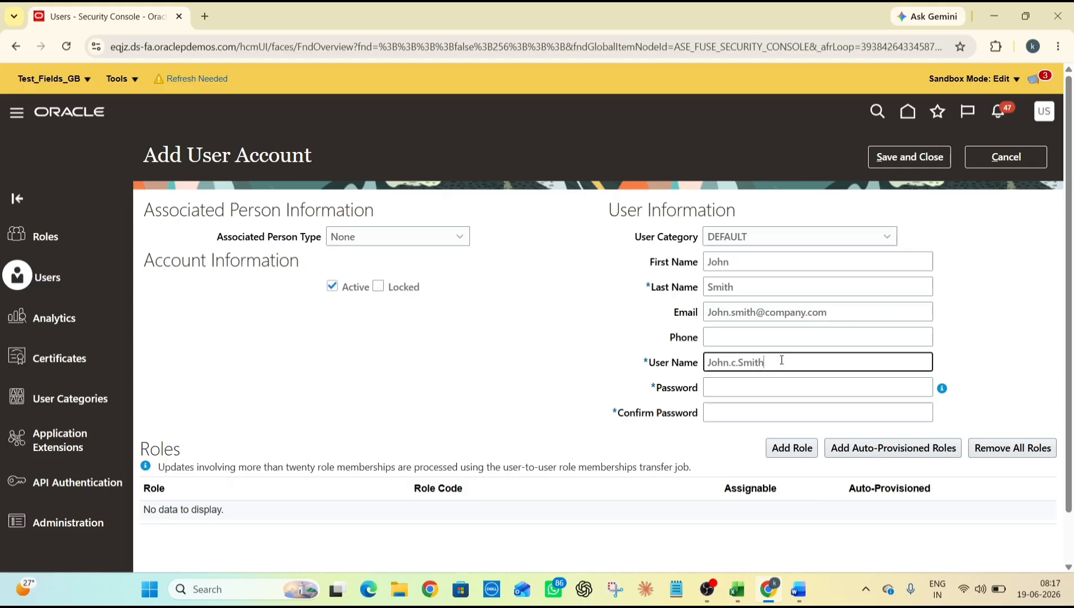
{"action": "left_click", "coordinate": [737, 362]}
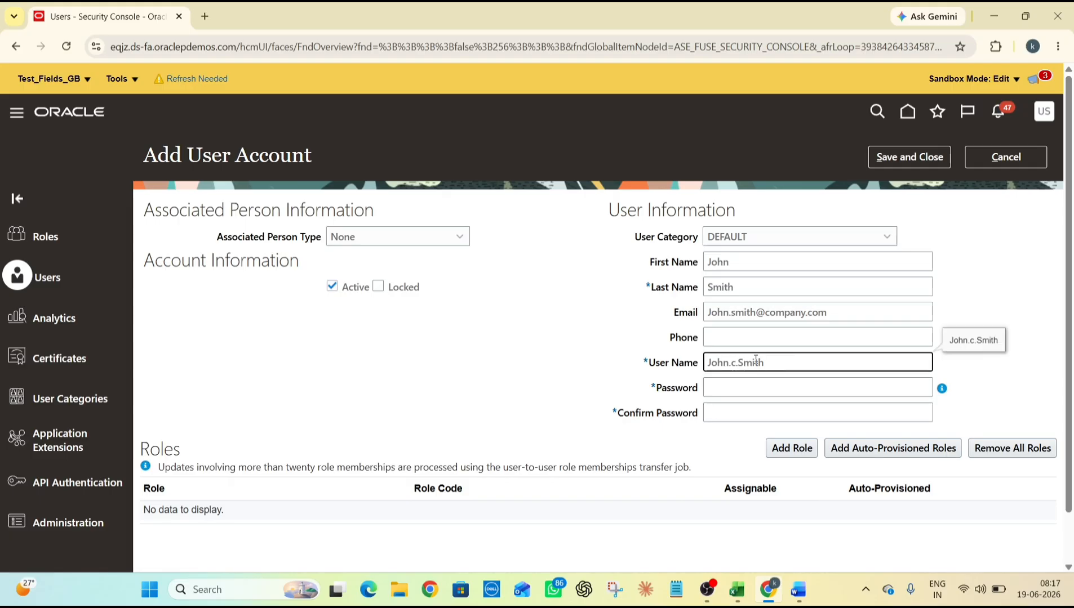
{"action": "key", "text": "BackSpace"}
{"action": "key", "text": "BackSpace"}
{"action": "left_click", "coordinate": [509, 367]}
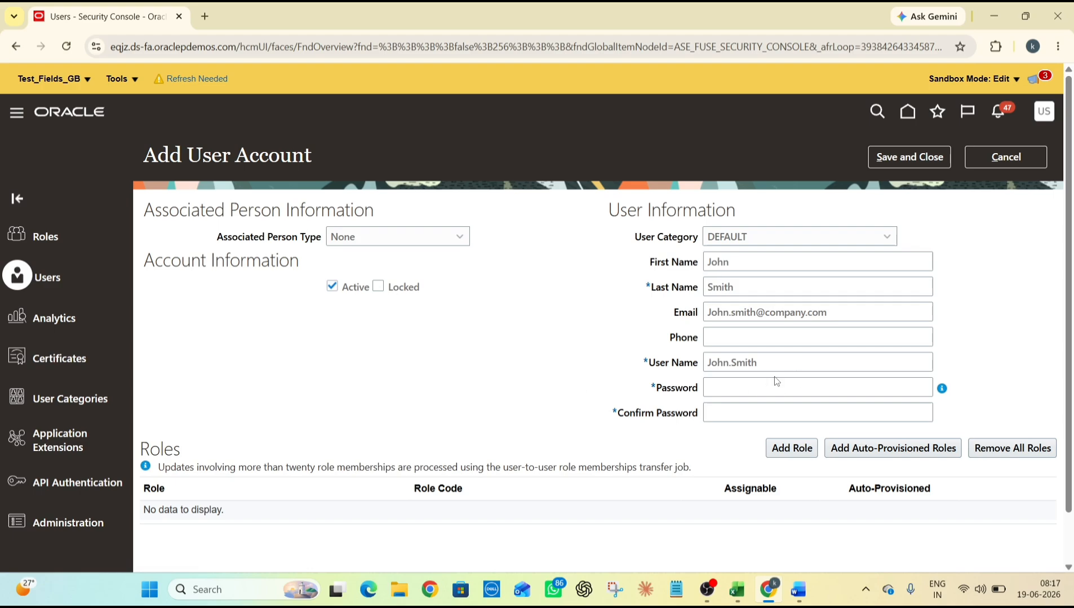
{"action": "left_click", "coordinate": [755, 393]}
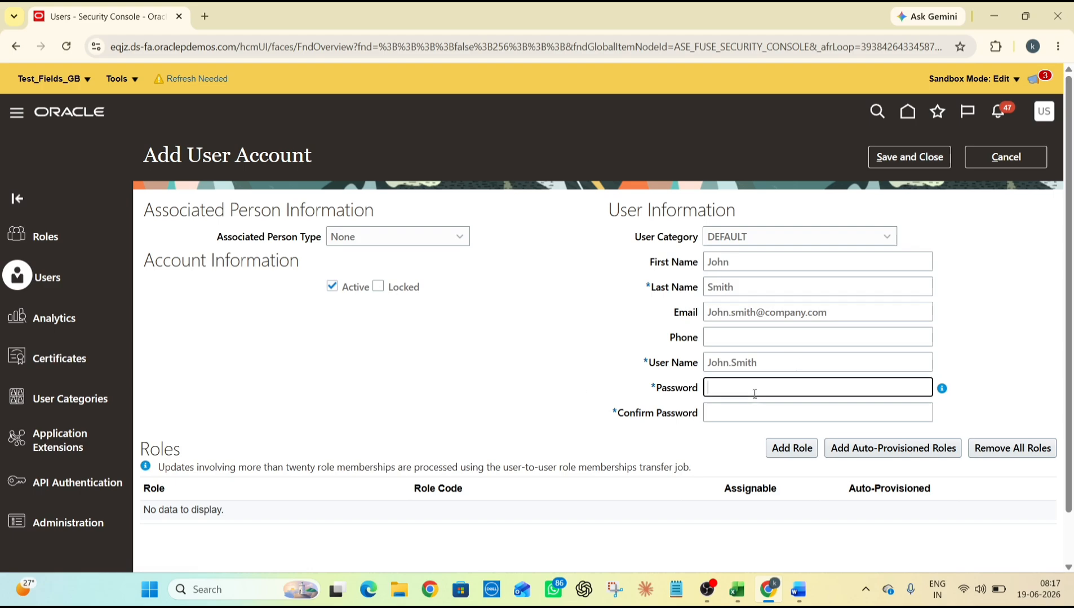
{"action": "double_click", "coordinate": [781, 360]}
{"action": "key", "text": "BackSpace"}
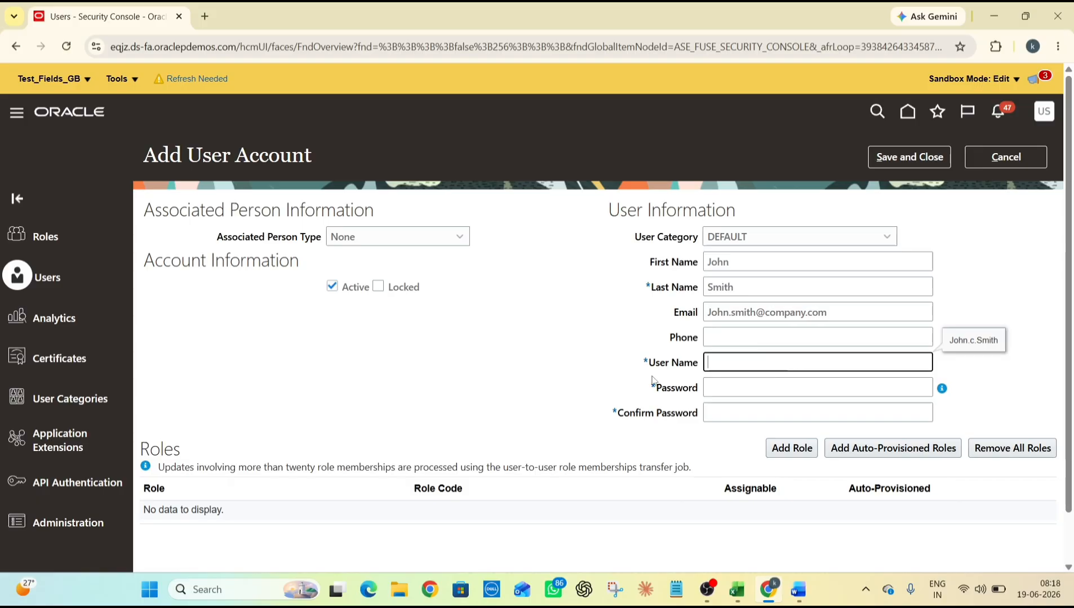
{"action": "left_click", "coordinate": [652, 381]}
{"action": "triple_click", "coordinate": [783, 313]}
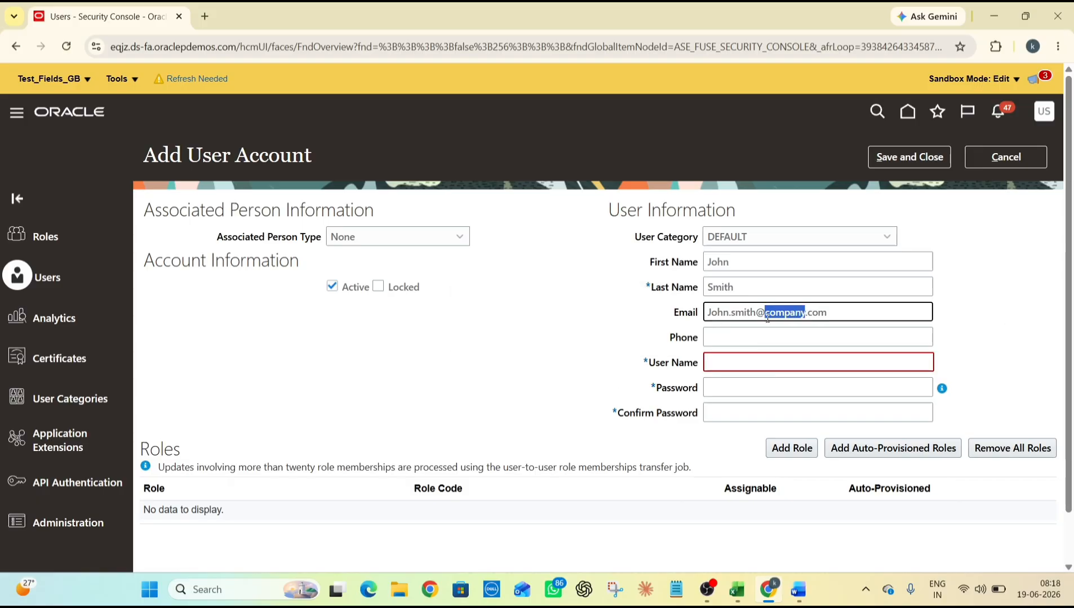
{"action": "key", "text": "ctrl+c"}
{"action": "left_click", "coordinate": [738, 365]}
{"action": "key", "text": "ctrl+v"}
{"action": "left_click", "coordinate": [569, 398]}
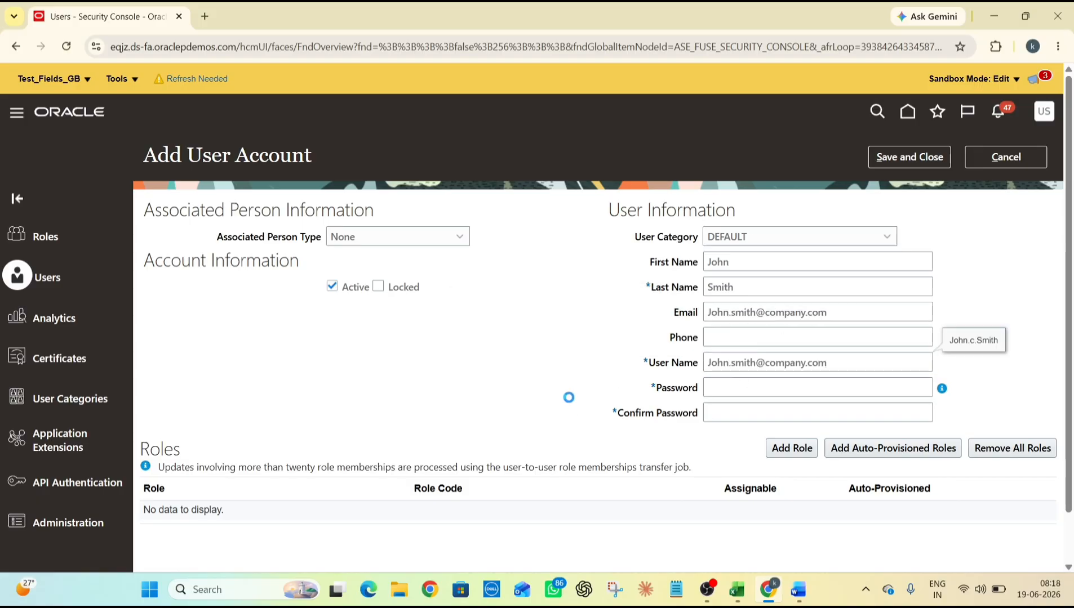
Enter and confirm the password, then save and close the account
{"action": "left_click", "coordinate": [718, 392]}
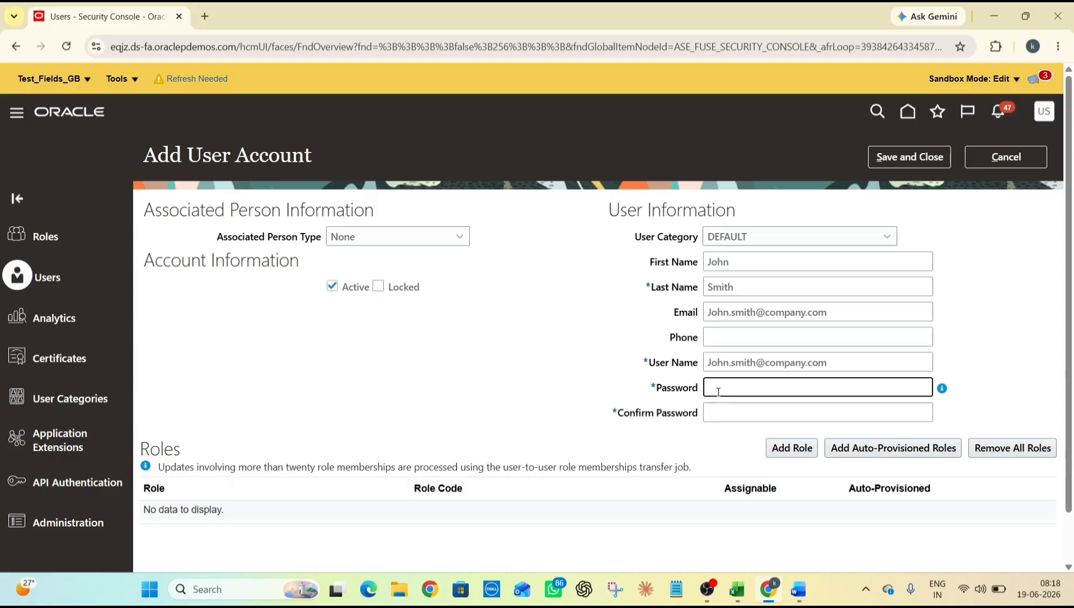
{"action": "type", "text": "•••••••••••"}
{"action": "key", "text": "Tab"}
{"action": "type", "text": "•••••"}
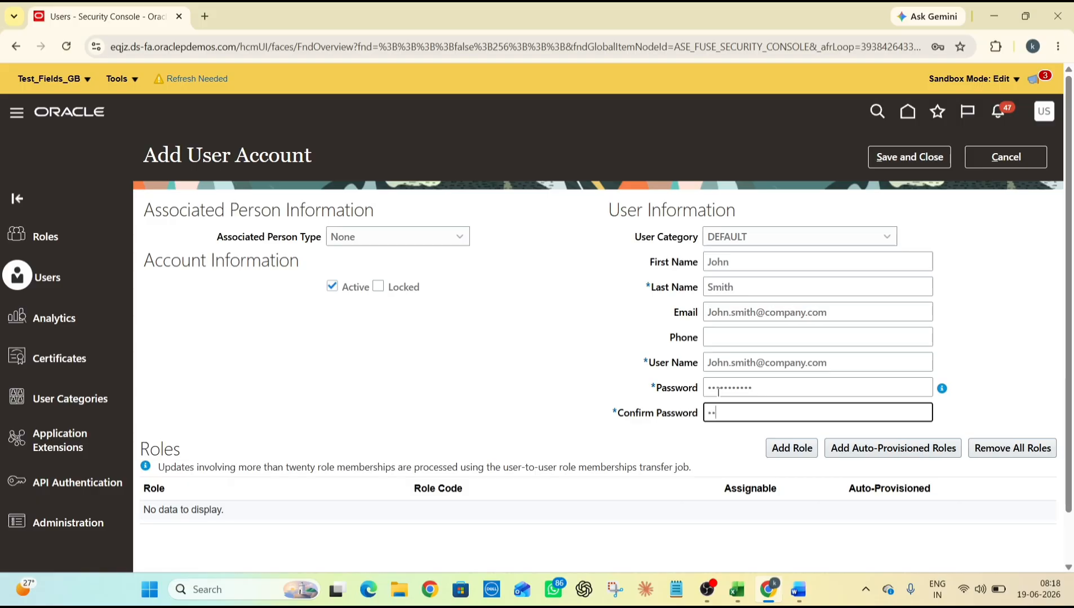
{"action": "type", "text": "••••••"}
{"action": "left_click", "coordinate": [606, 344]}
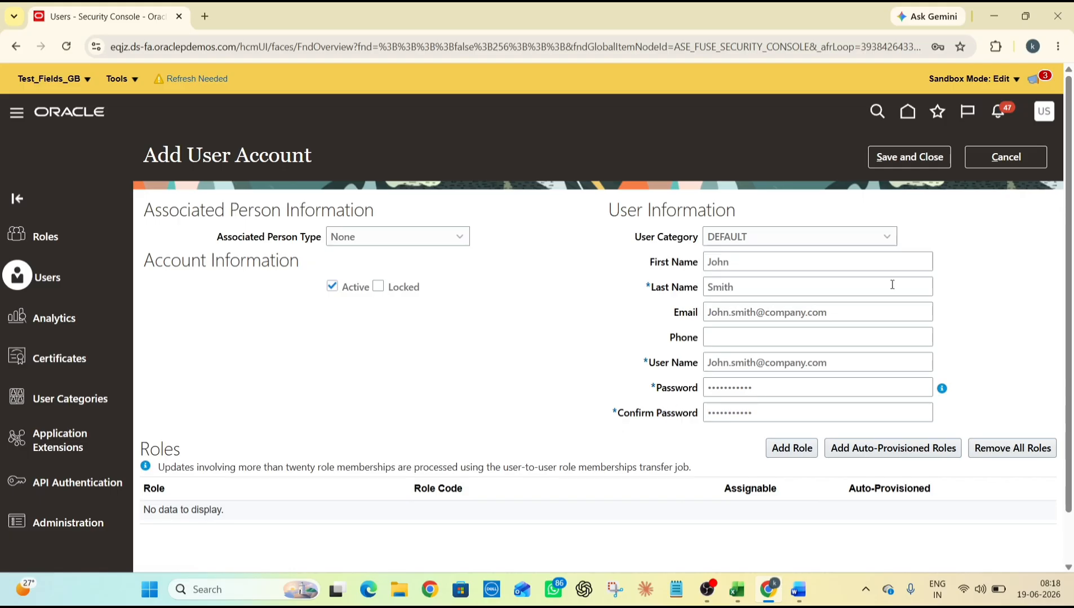
{"action": "left_click", "coordinate": [909, 158]}
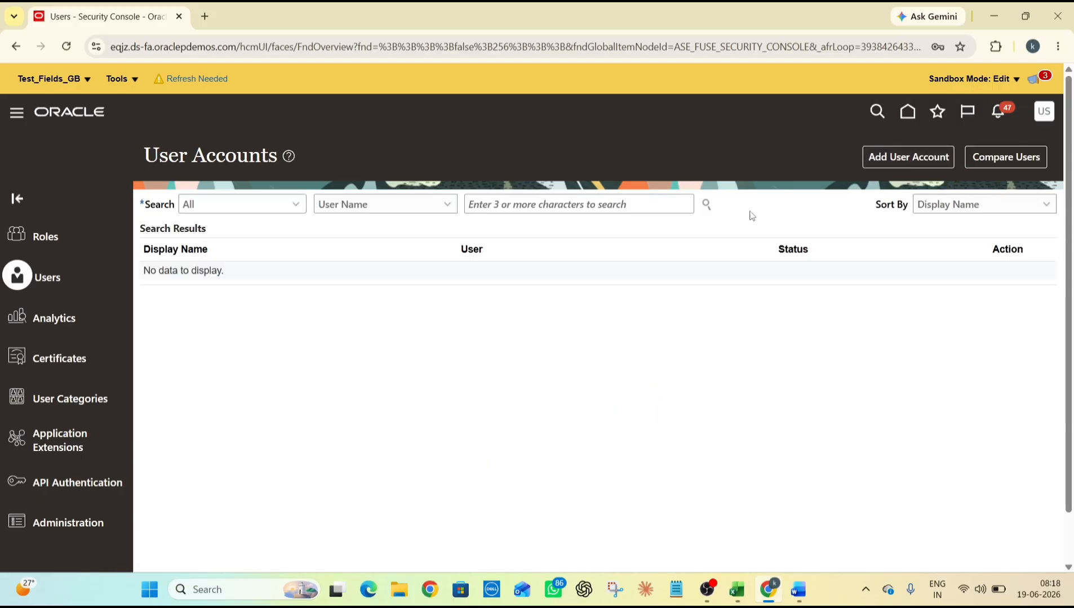
Go to Setup and Maintenance, decline the password prompt, and show Users and Security tasks
{"action": "left_click", "coordinate": [1046, 115]}
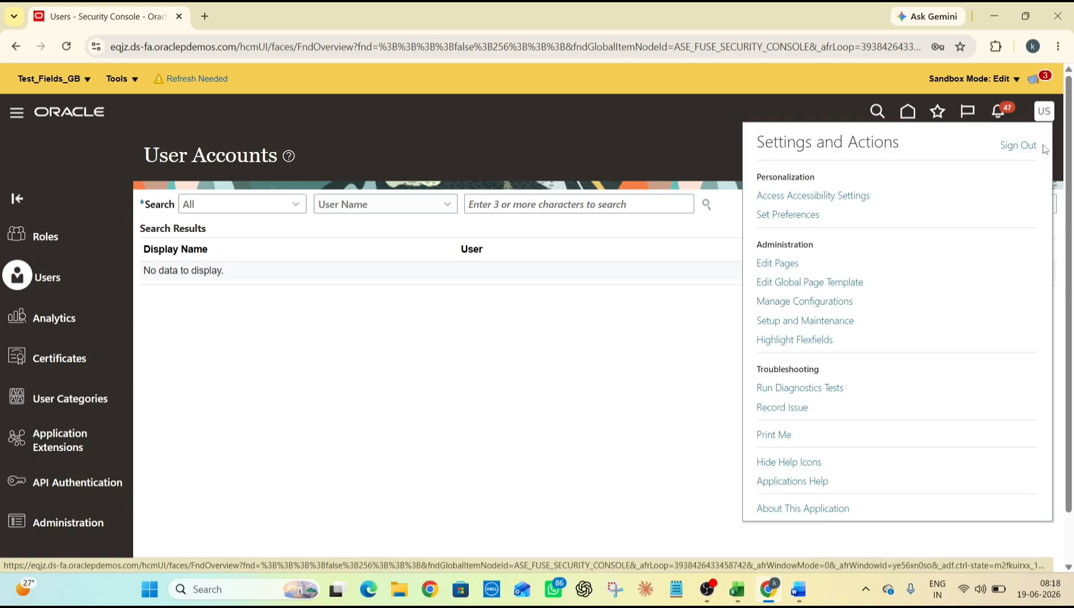
{"action": "left_click", "coordinate": [811, 322]}
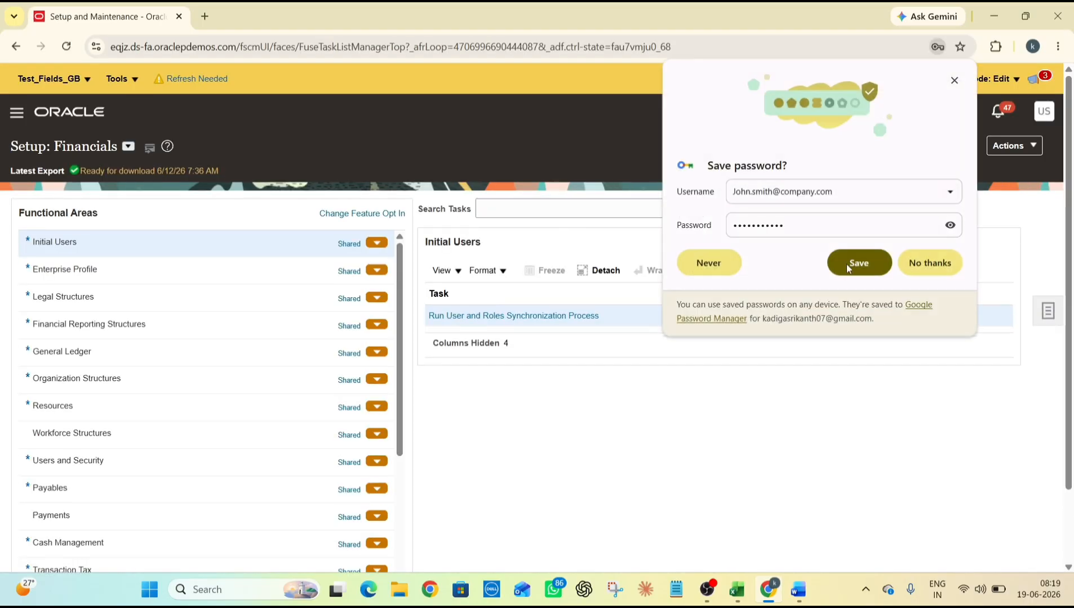
{"action": "left_click", "coordinate": [960, 275]}
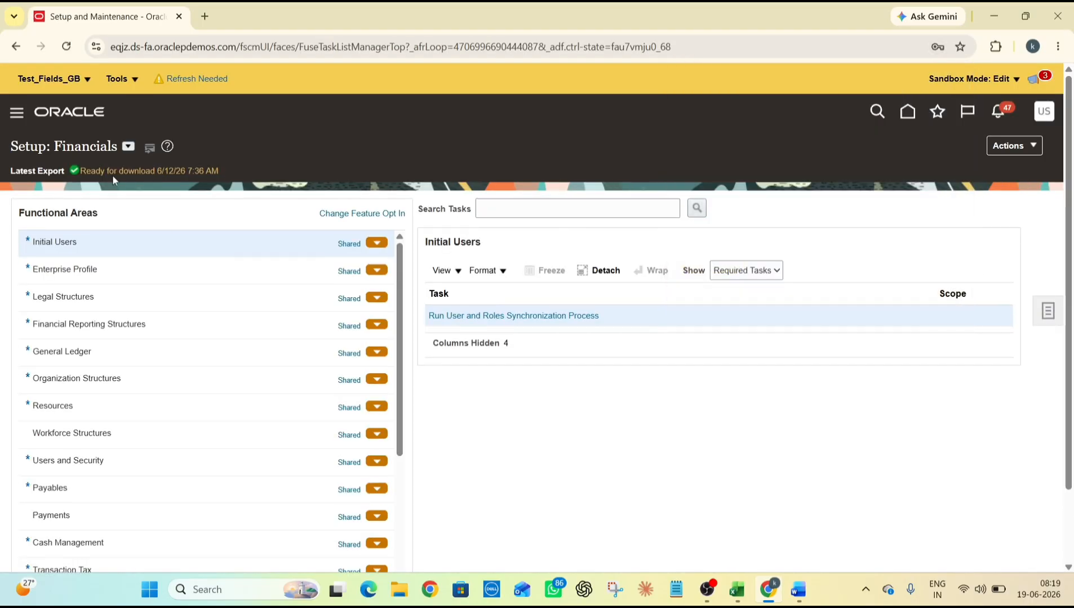
{"action": "scroll", "coordinate": [142, 339], "scroll_direction": "down", "scroll_amount": 5}
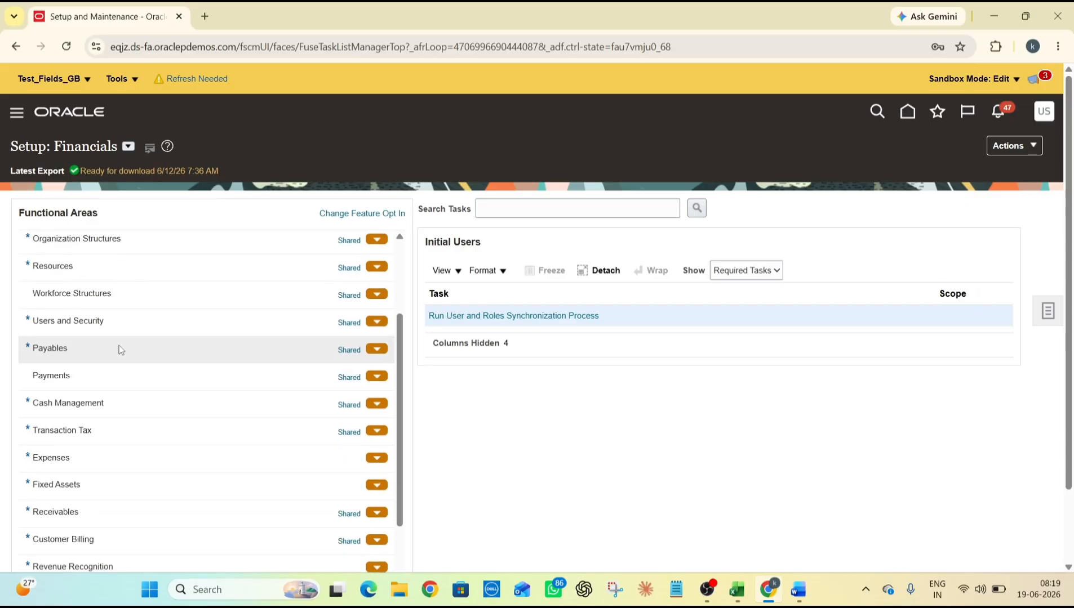
{"action": "left_click", "coordinate": [113, 322]}
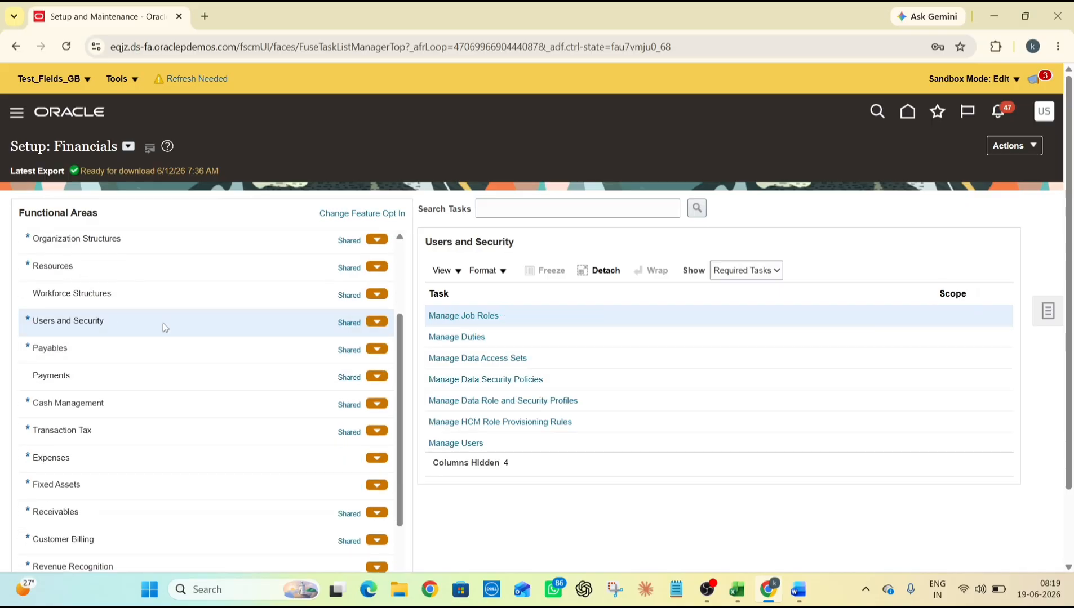
From Manage Users, create a new user, fill in the last name, then switch to Excel
{"action": "left_click", "coordinate": [471, 444]}
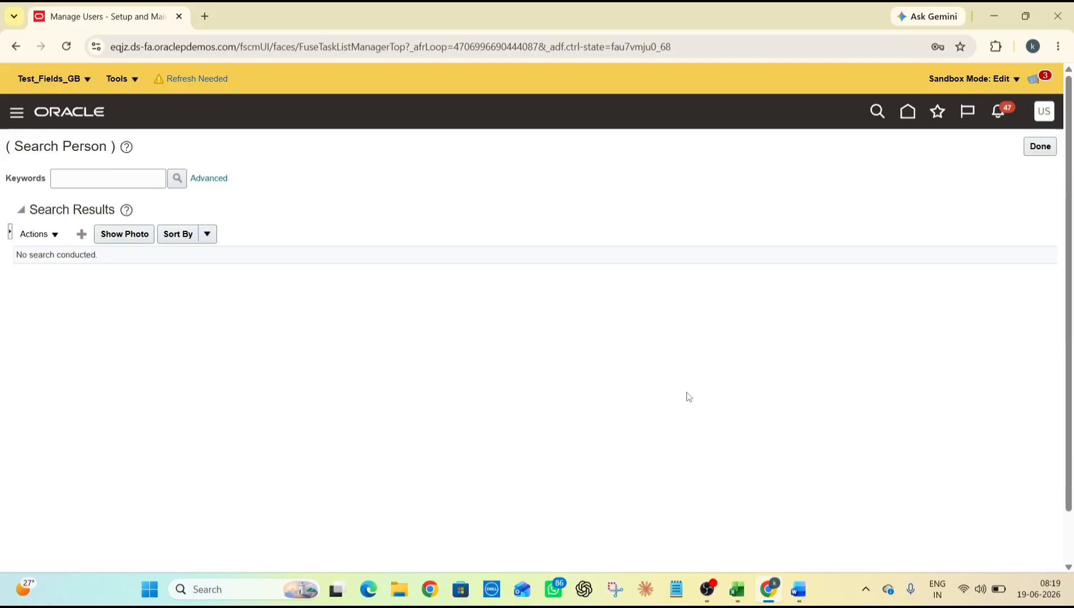
{"action": "left_click", "coordinate": [87, 236]}
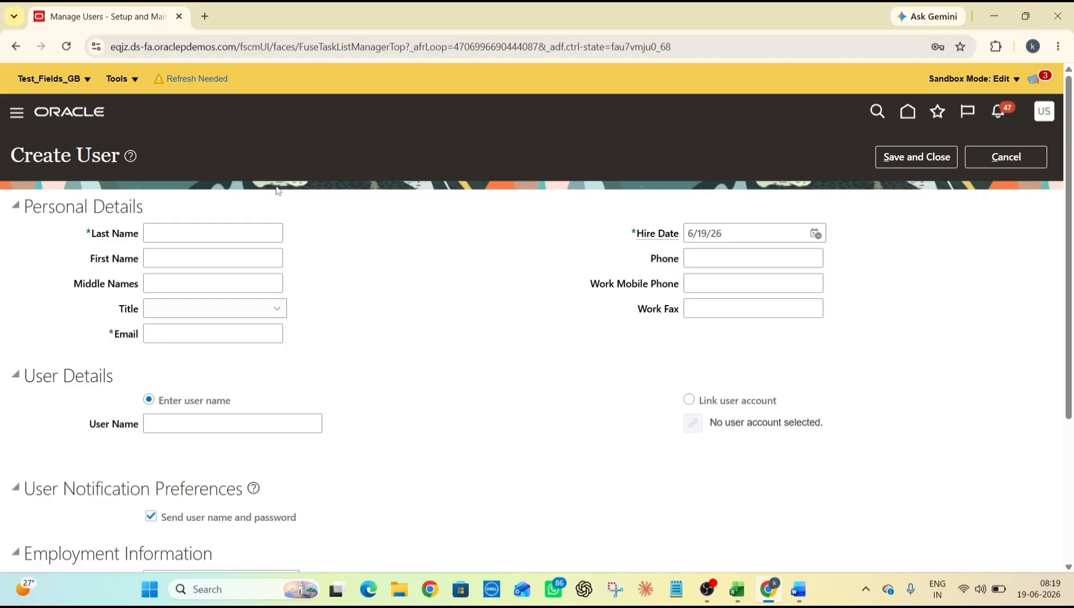
{"action": "left_click", "coordinate": [217, 232]}
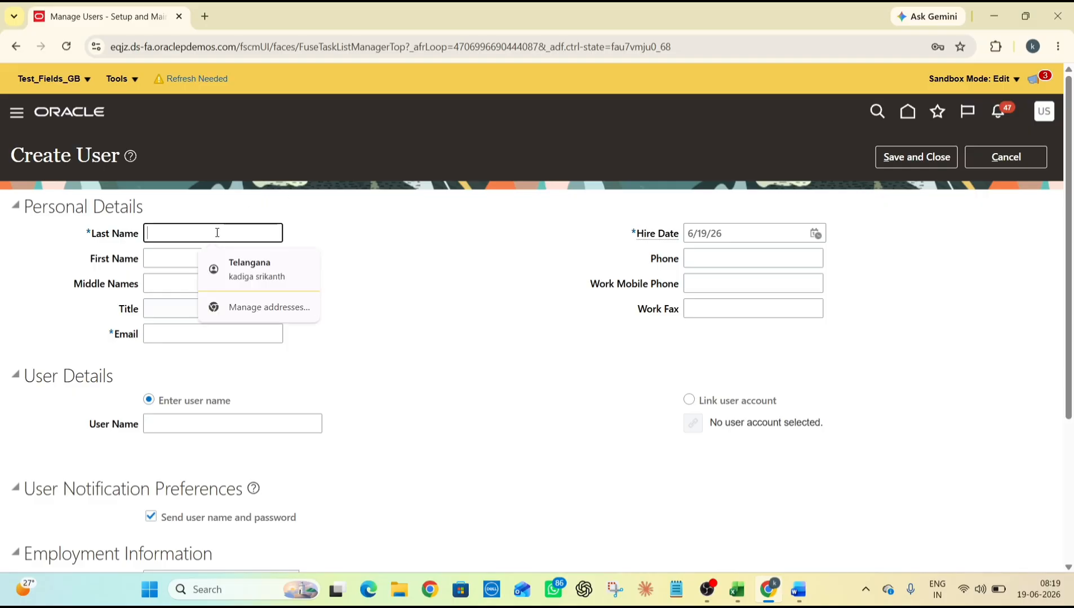
{"action": "type", "text": "Smith"}
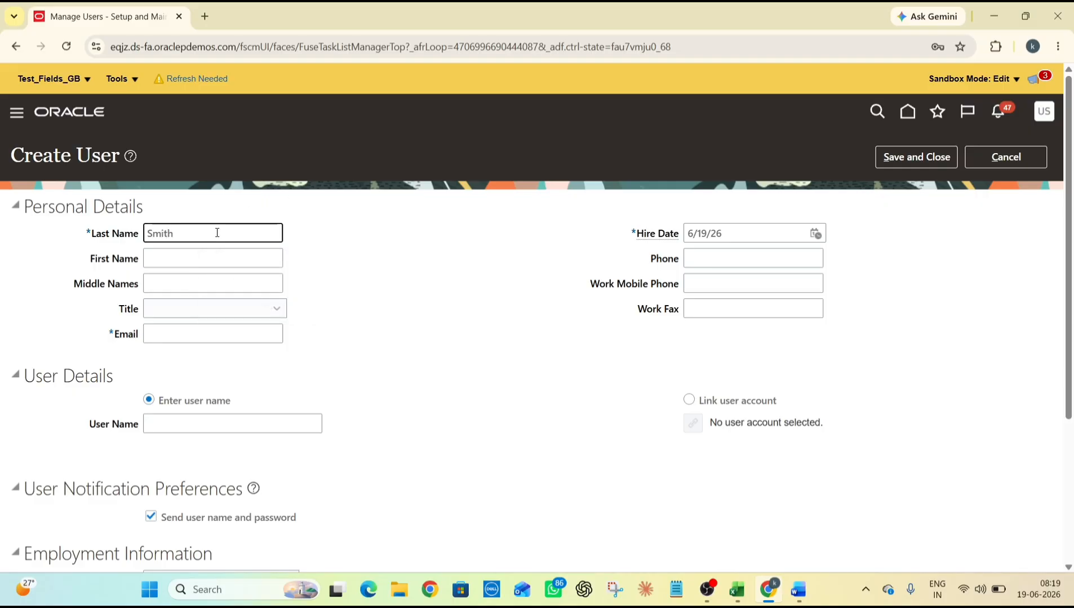
{"action": "left_click", "coordinate": [248, 338]}
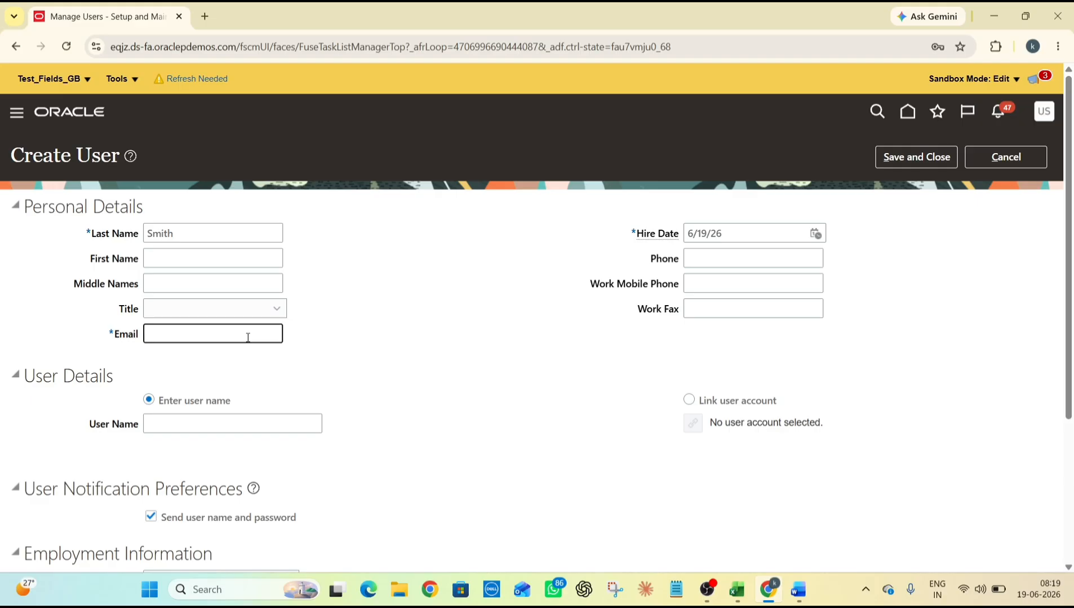
{"action": "key", "text": "alt+Tab"}
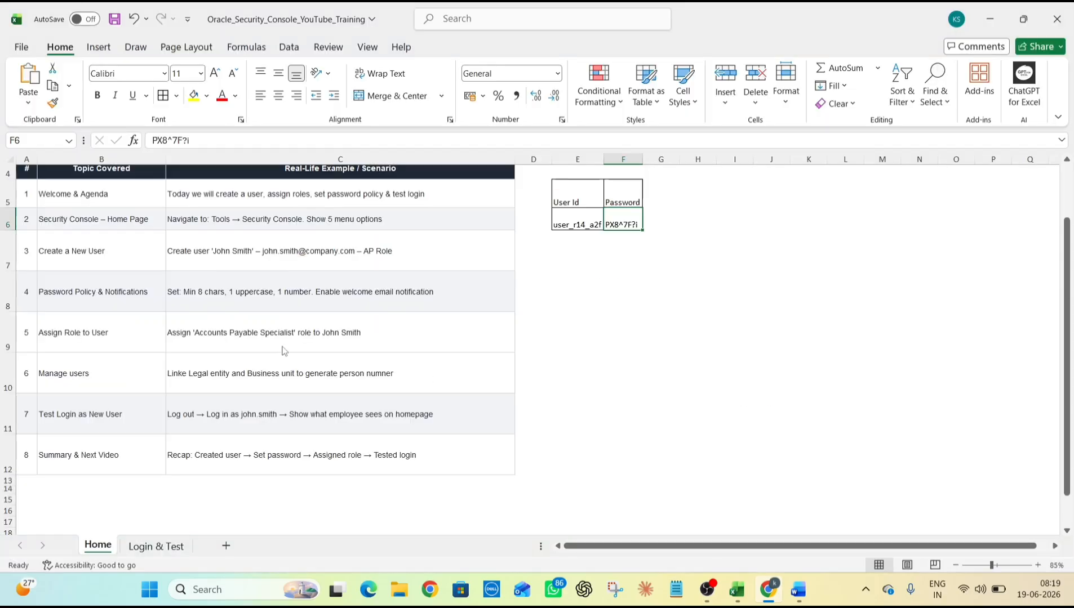
Copy the sample e-mail from the C7 scenario text and paste it into Email
{"action": "left_click", "coordinate": [286, 257]}
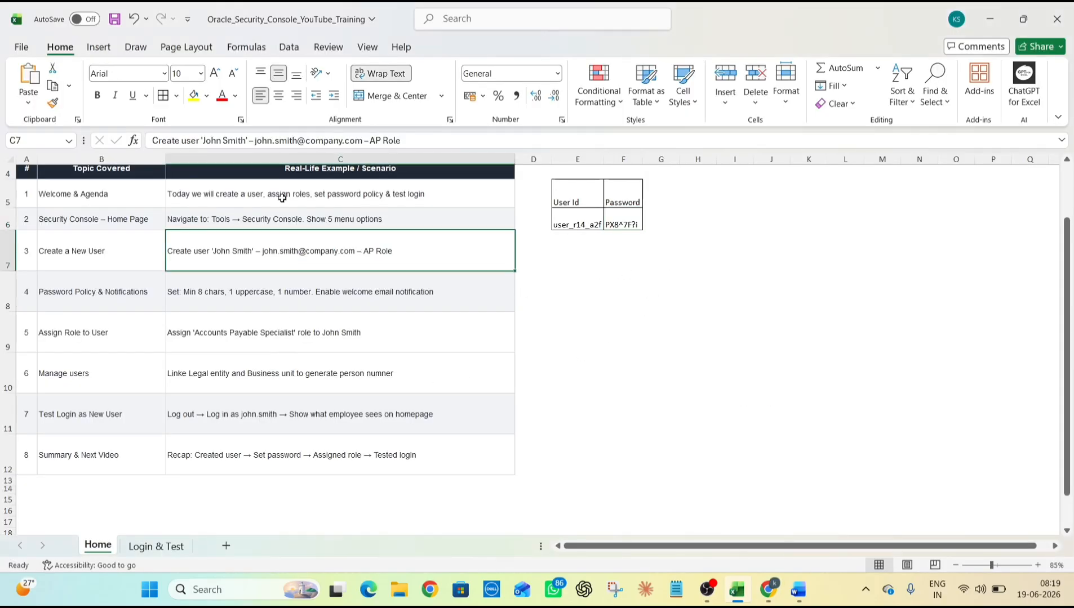
{"action": "left_click", "coordinate": [254, 142]}
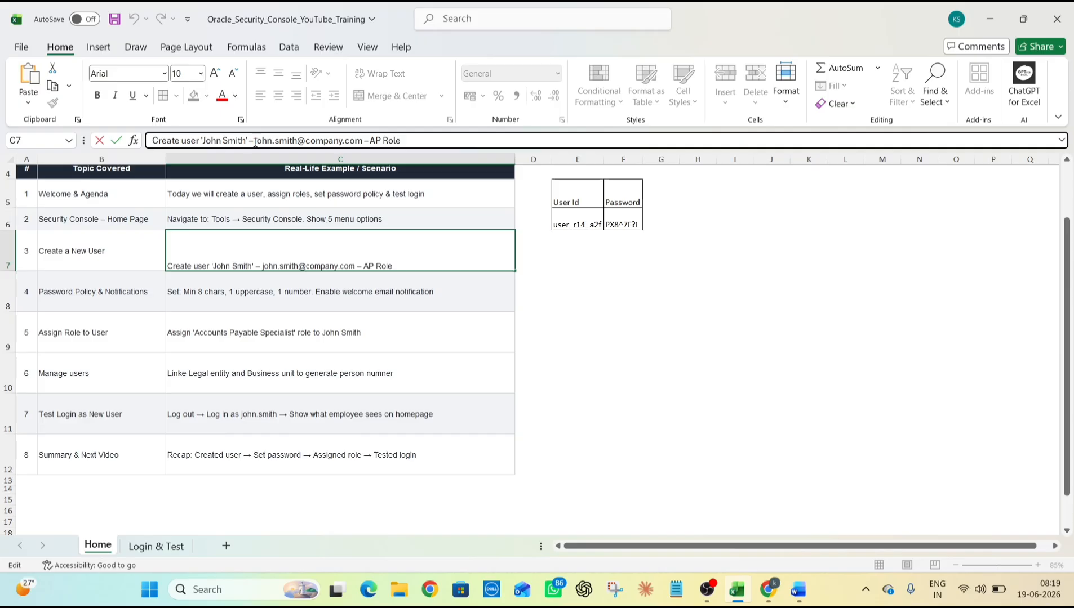
{"action": "left_click_drag", "start_coordinate": [254, 143], "coordinate": [363, 152]}
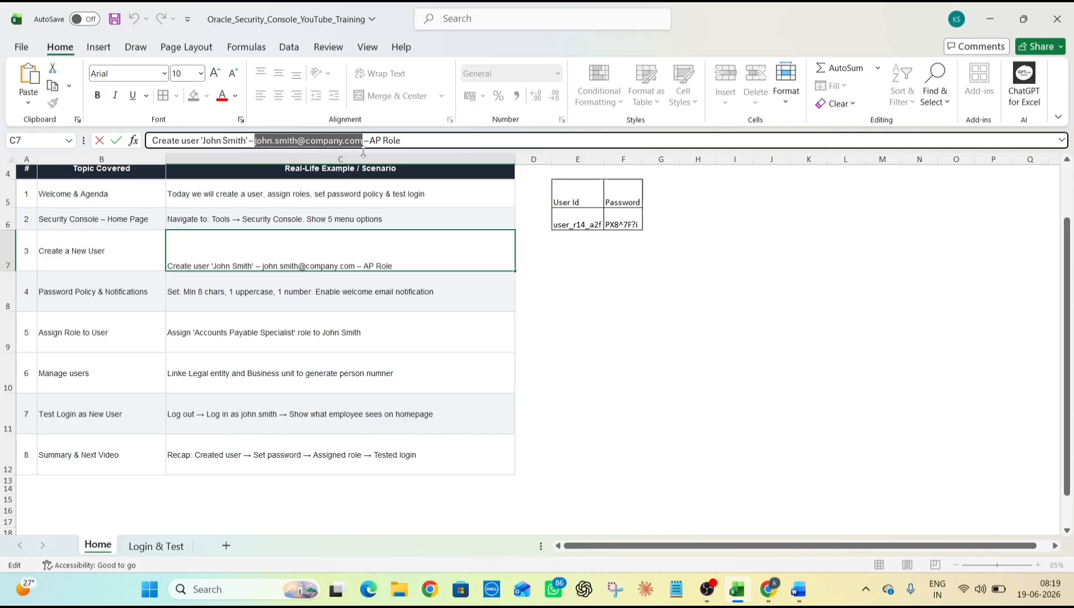
{"action": "key", "text": "ctrl+c"}
{"action": "key", "text": "alt+Tab"}
{"action": "key", "text": "ctrl+v"}
Choose Link user account, search by the user's first name, and link the matching account
{"action": "left_click", "coordinate": [404, 346]}
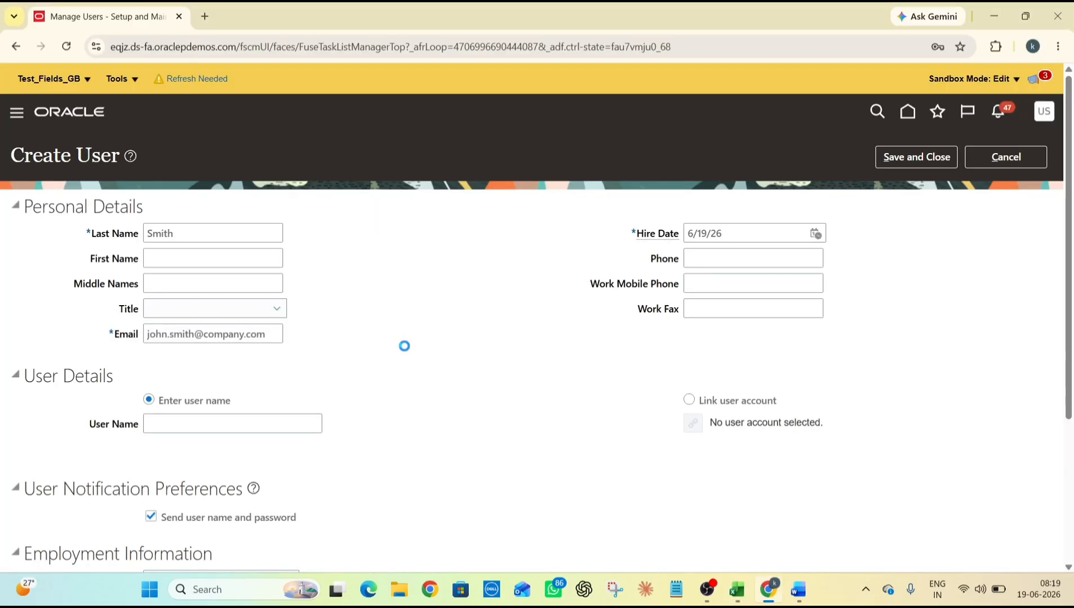
{"action": "scroll", "coordinate": [405, 346], "scroll_direction": "down", "scroll_amount": 1}
{"action": "left_click", "coordinate": [689, 331]}
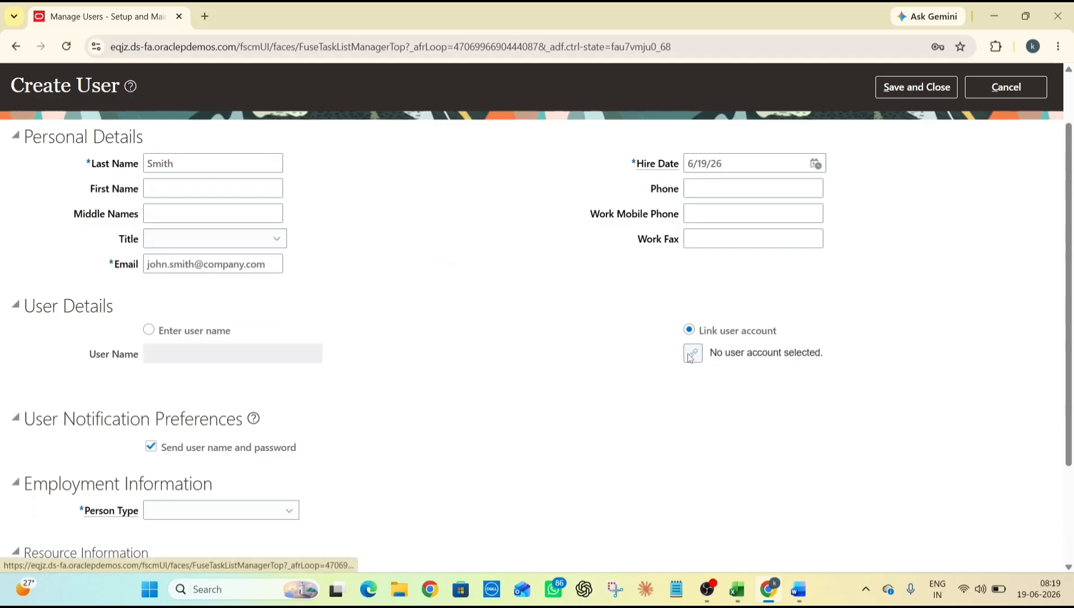
{"action": "left_click", "coordinate": [693, 354]}
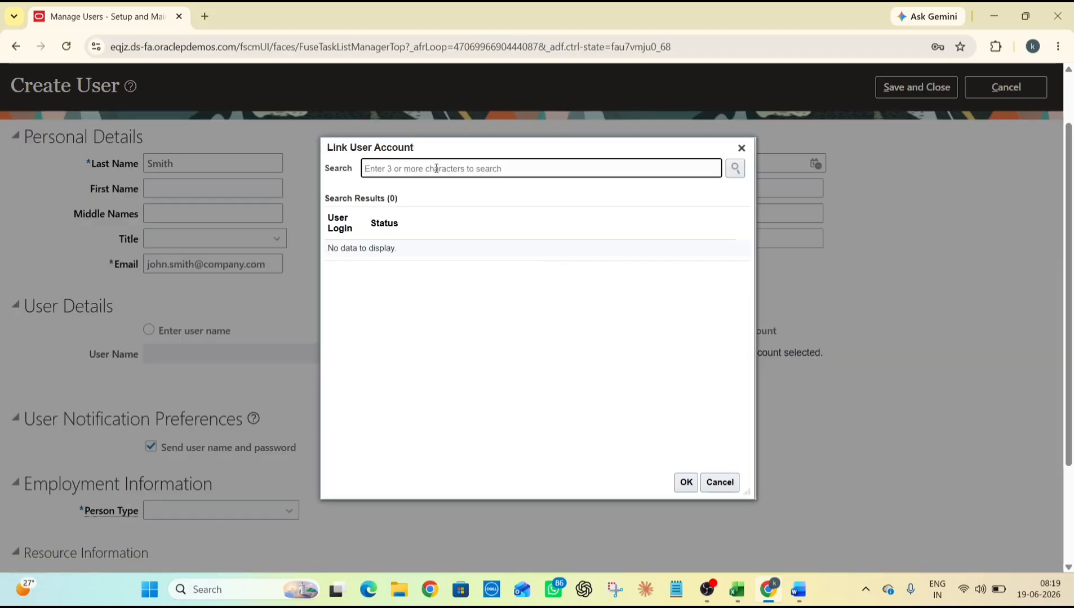
{"action": "type", "text": "John"}
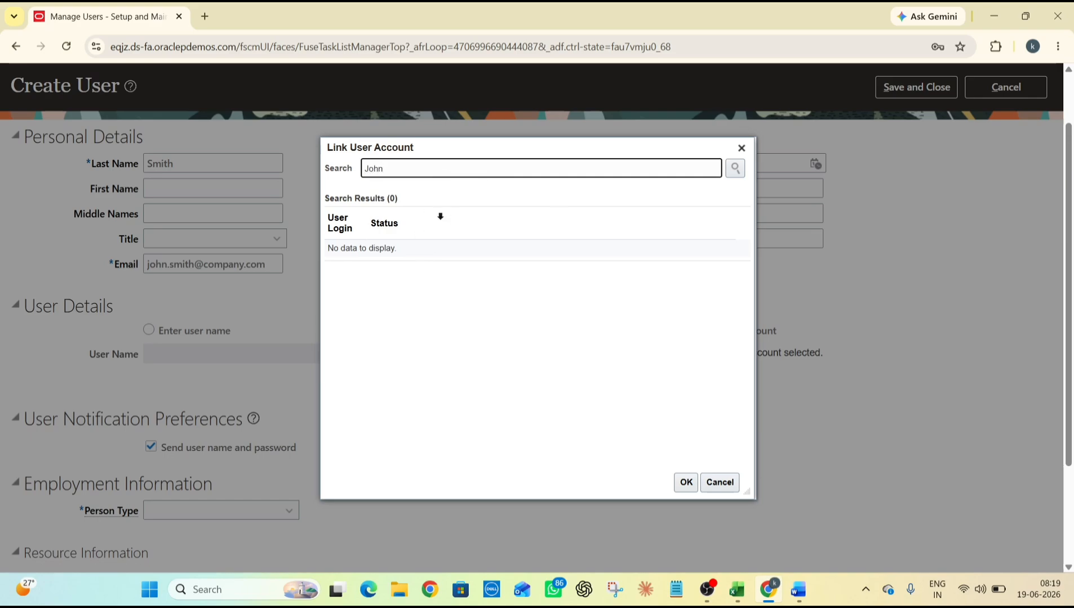
{"action": "left_click", "coordinate": [735, 168]}
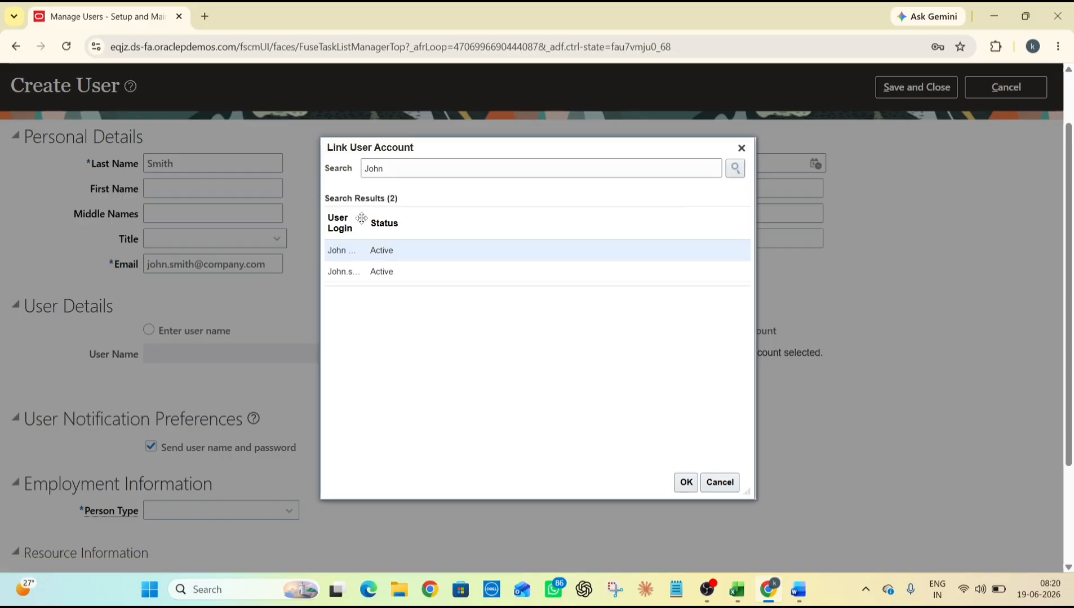
{"action": "left_click", "coordinate": [354, 273]}
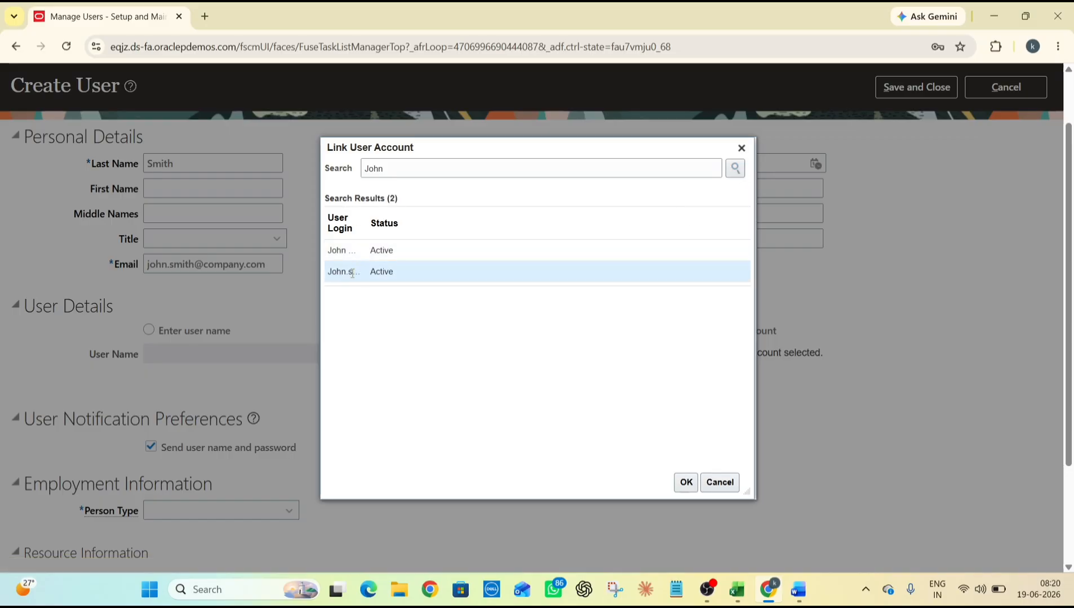
{"action": "left_click", "coordinate": [685, 483]}
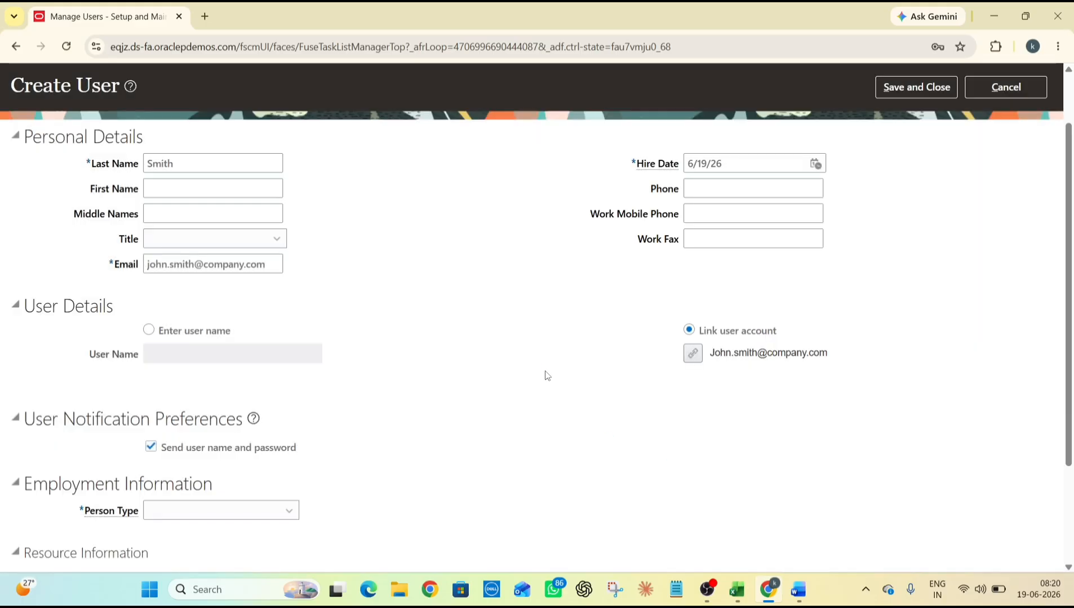
{"action": "scroll", "coordinate": [398, 372], "scroll_direction": "down", "scroll_amount": 2}
Set Person Type to employee and Legal Employer to US1 Legal Entity
{"action": "left_click", "coordinate": [288, 374]}
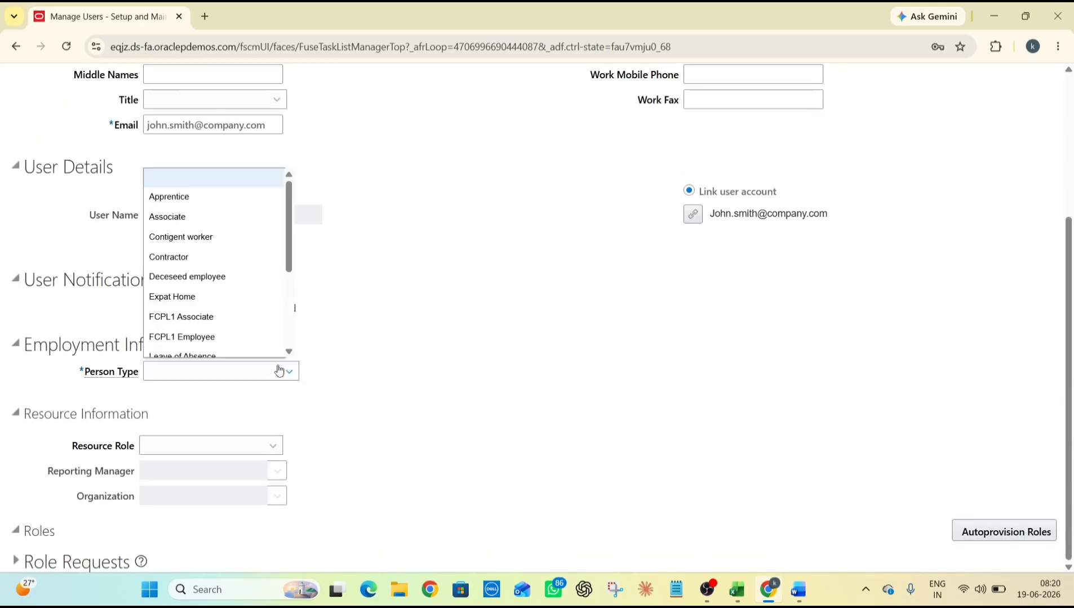
{"action": "scroll", "coordinate": [249, 283], "scroll_direction": "down", "scroll_amount": 3}
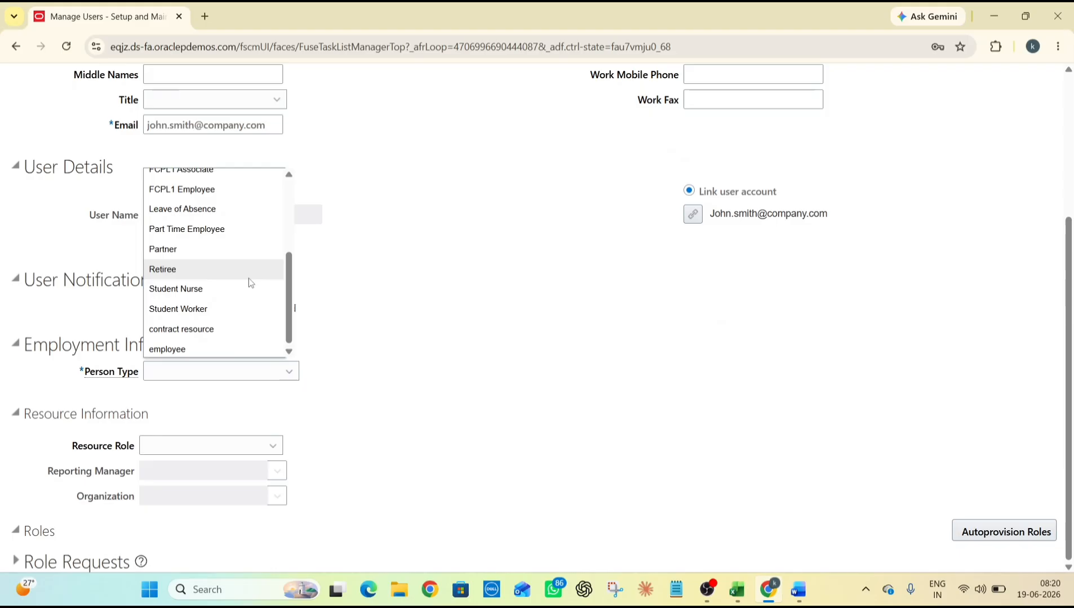
{"action": "left_click", "coordinate": [233, 345]}
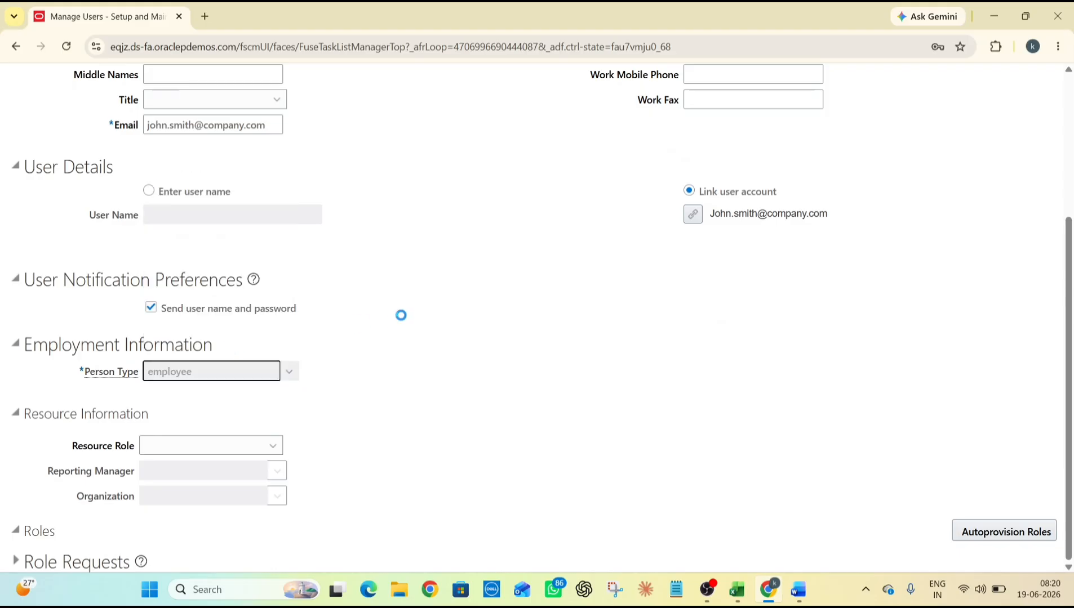
{"action": "scroll", "coordinate": [401, 315], "scroll_direction": "down", "scroll_amount": 2}
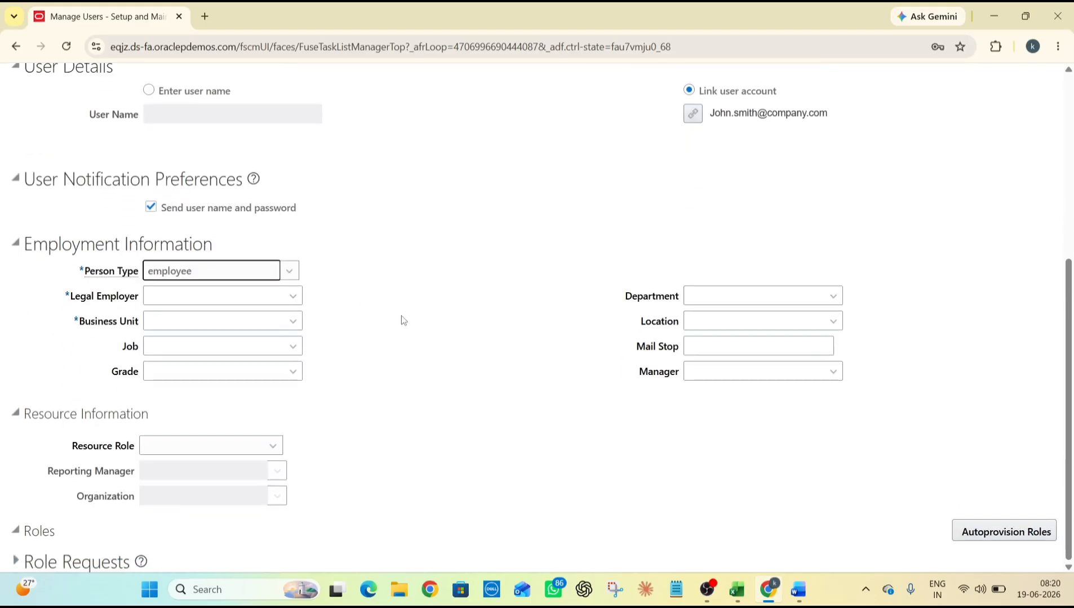
{"action": "left_click", "coordinate": [271, 295]}
{"action": "left_click", "coordinate": [299, 301]}
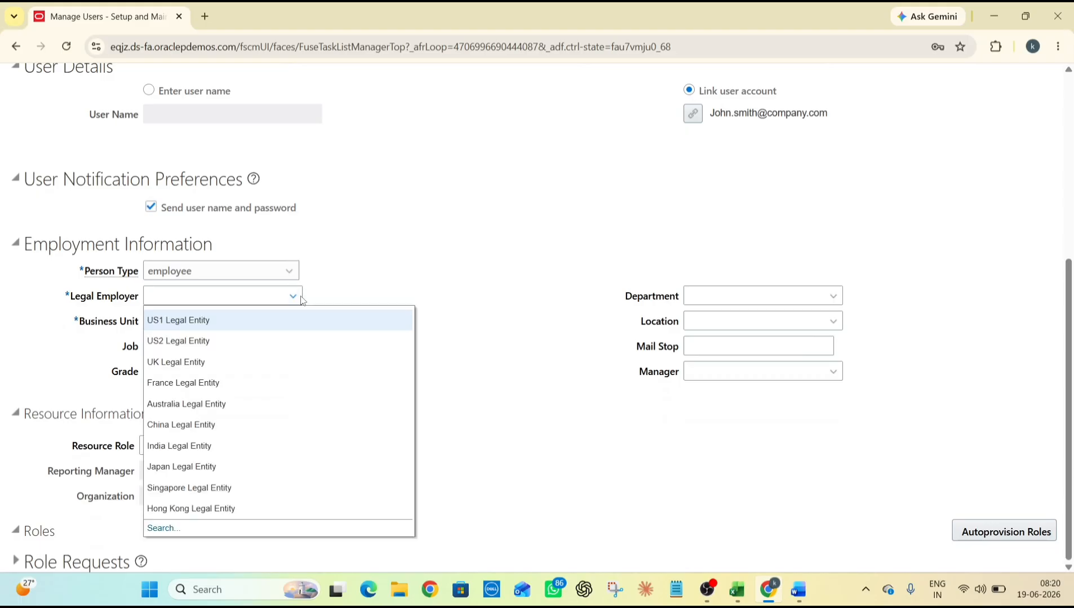
{"action": "left_click", "coordinate": [240, 321]}
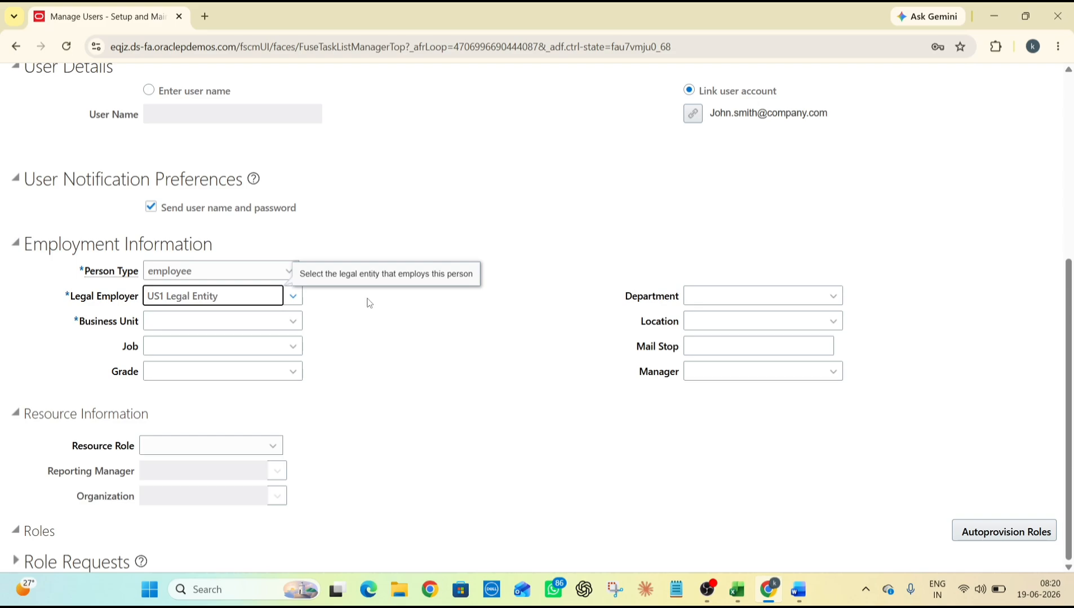
Search business units for 'US', pick US Business Unit1, and save the user
{"action": "left_click", "coordinate": [293, 322]}
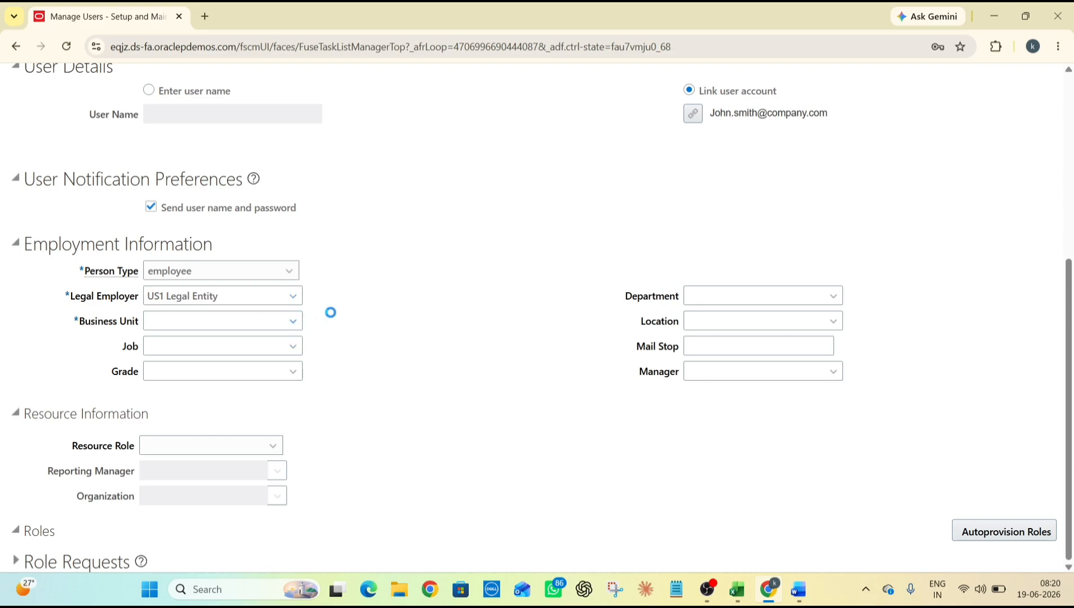
{"action": "left_click", "coordinate": [293, 320]}
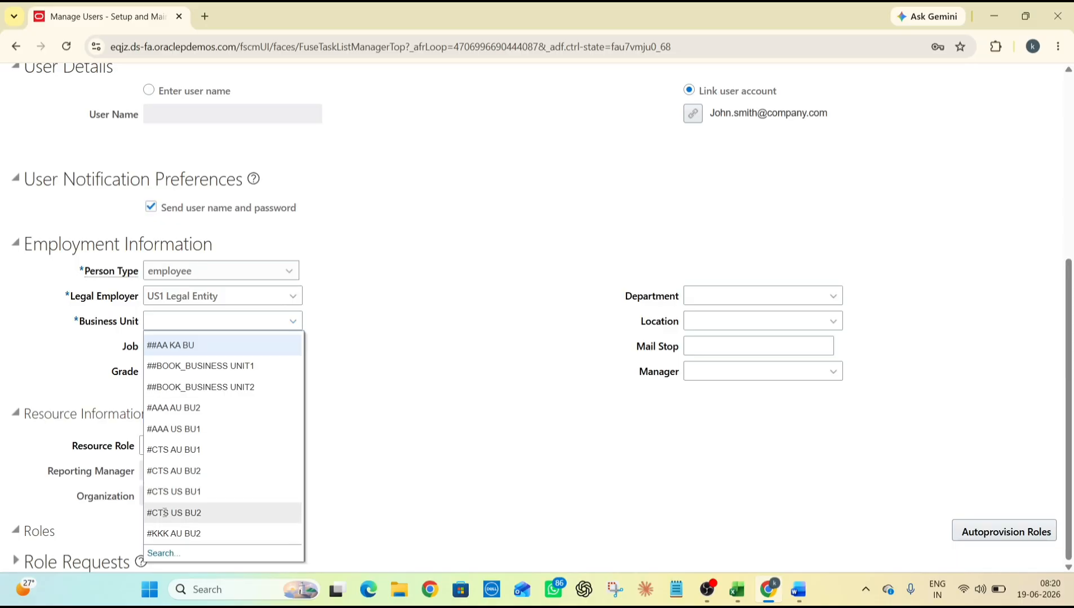
{"action": "left_click", "coordinate": [162, 554]}
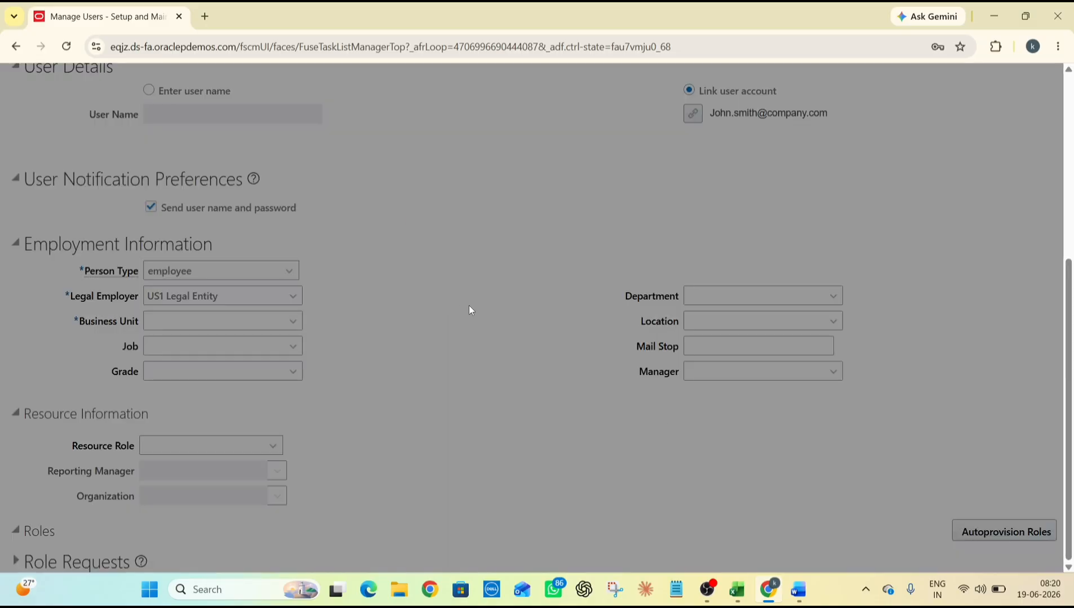
{"action": "left_click", "coordinate": [529, 299]}
{"action": "type", "text": "US"}
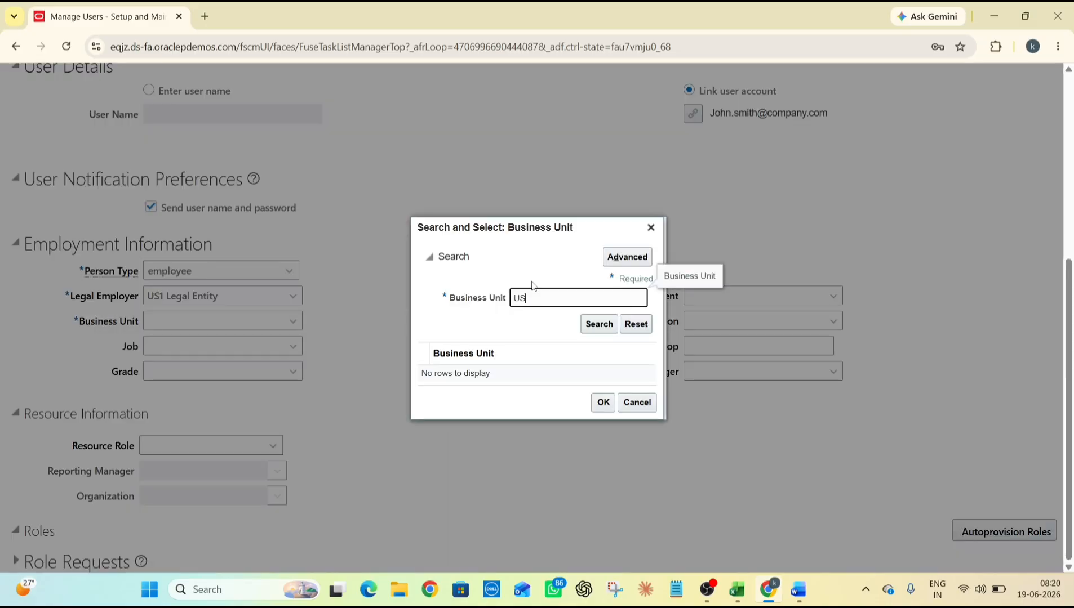
{"action": "key", "text": "Return"}
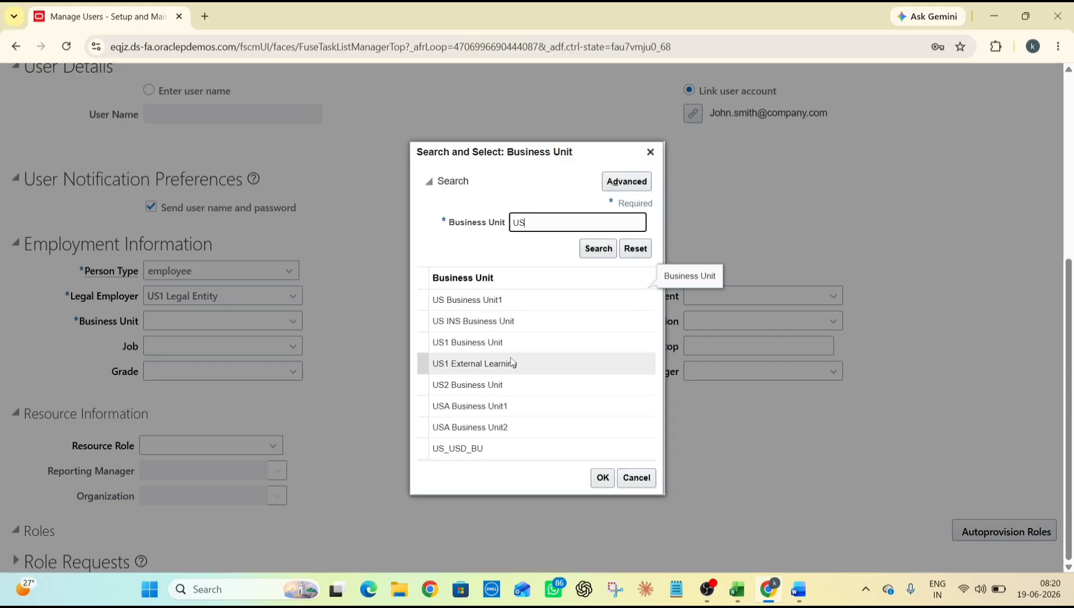
{"action": "left_click", "coordinate": [518, 325]}
{"action": "double_click", "coordinate": [509, 303]}
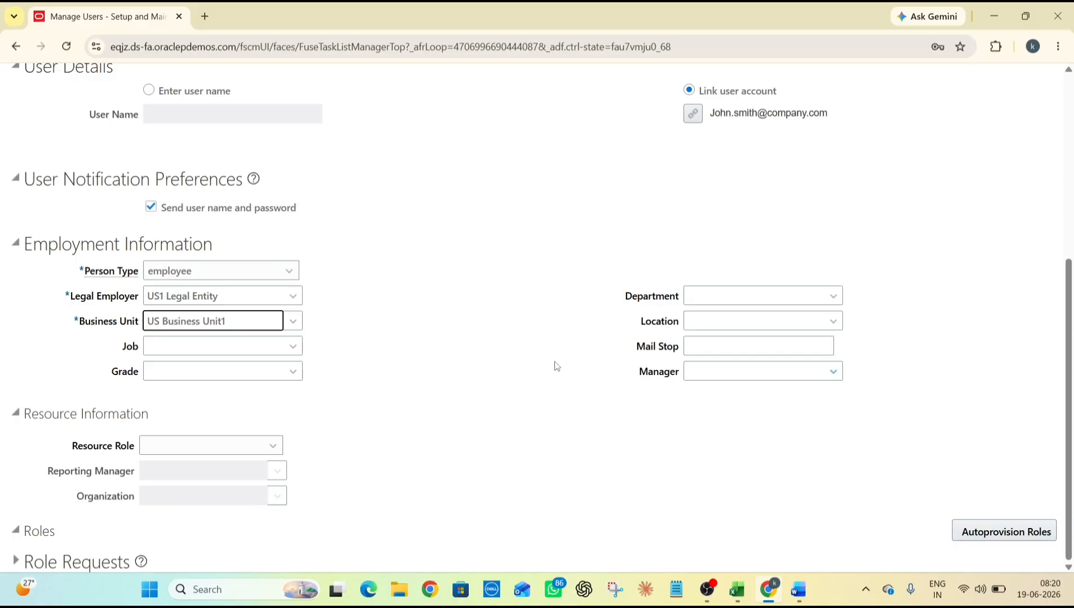
{"action": "scroll", "coordinate": [501, 387], "scroll_direction": "up", "scroll_amount": 4}
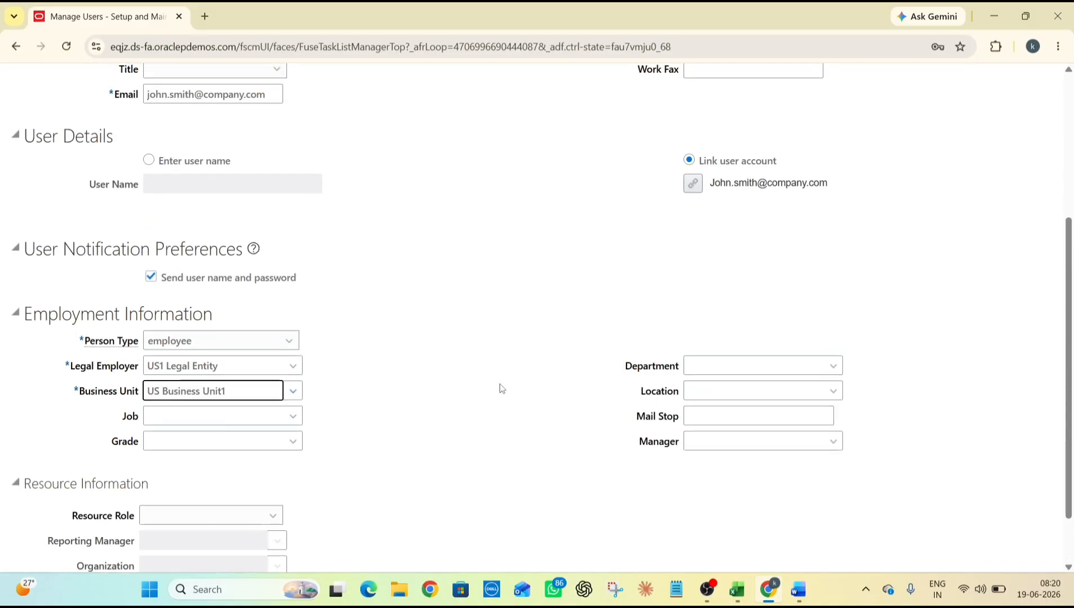
{"action": "scroll", "coordinate": [505, 389], "scroll_direction": "up", "scroll_amount": 2}
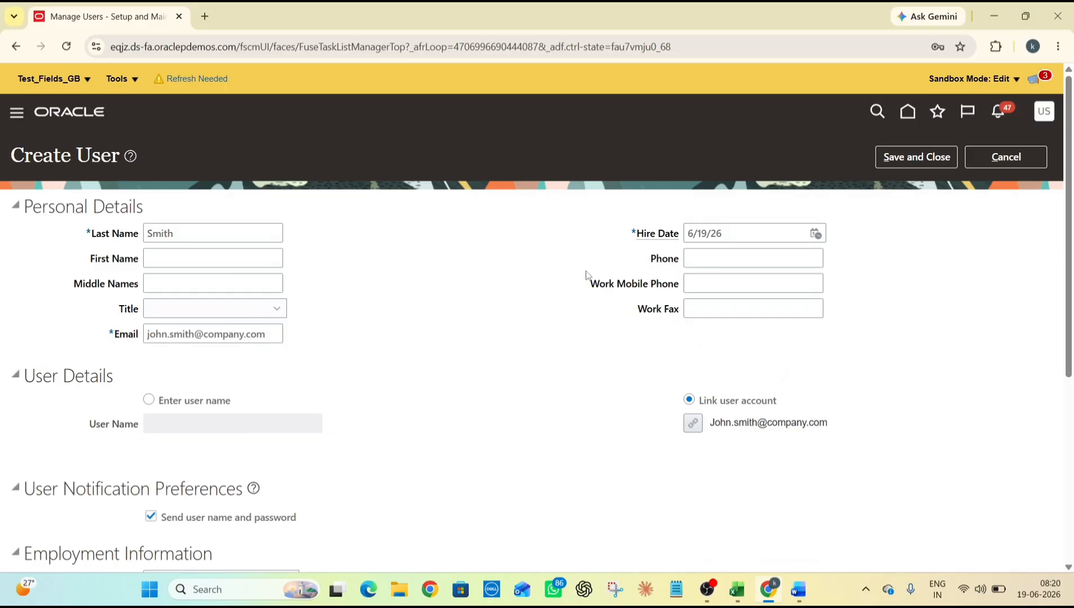
{"action": "scroll", "coordinate": [437, 276], "scroll_direction": "down", "scroll_amount": 1}
{"action": "scroll", "coordinate": [437, 275], "scroll_direction": "down", "scroll_amount": 2}
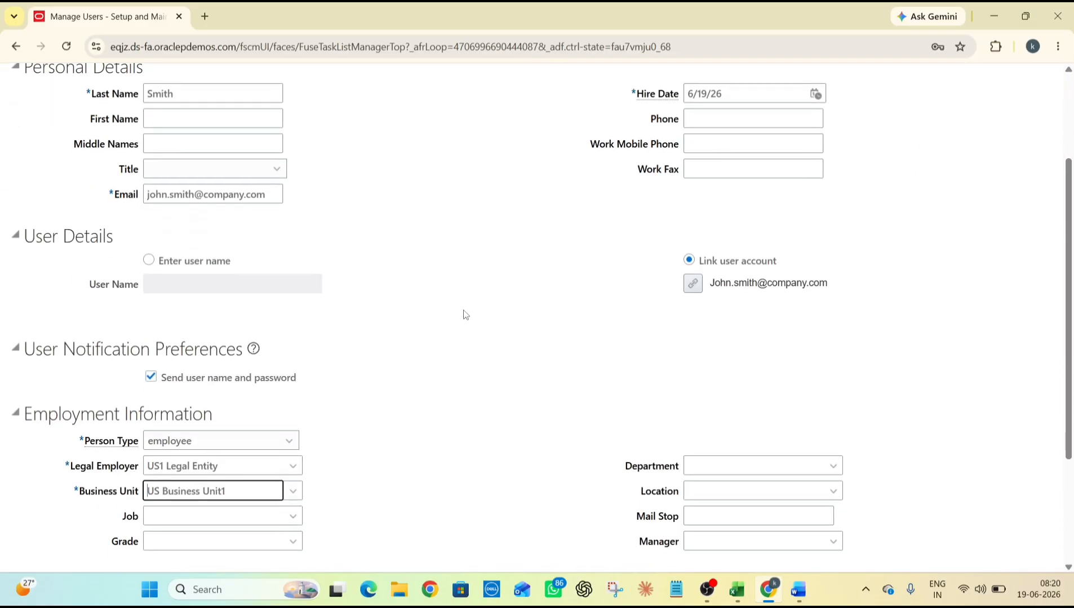
{"action": "scroll", "coordinate": [472, 320], "scroll_direction": "down", "scroll_amount": 2}
{"action": "scroll", "coordinate": [473, 319], "scroll_direction": "up", "scroll_amount": 5}
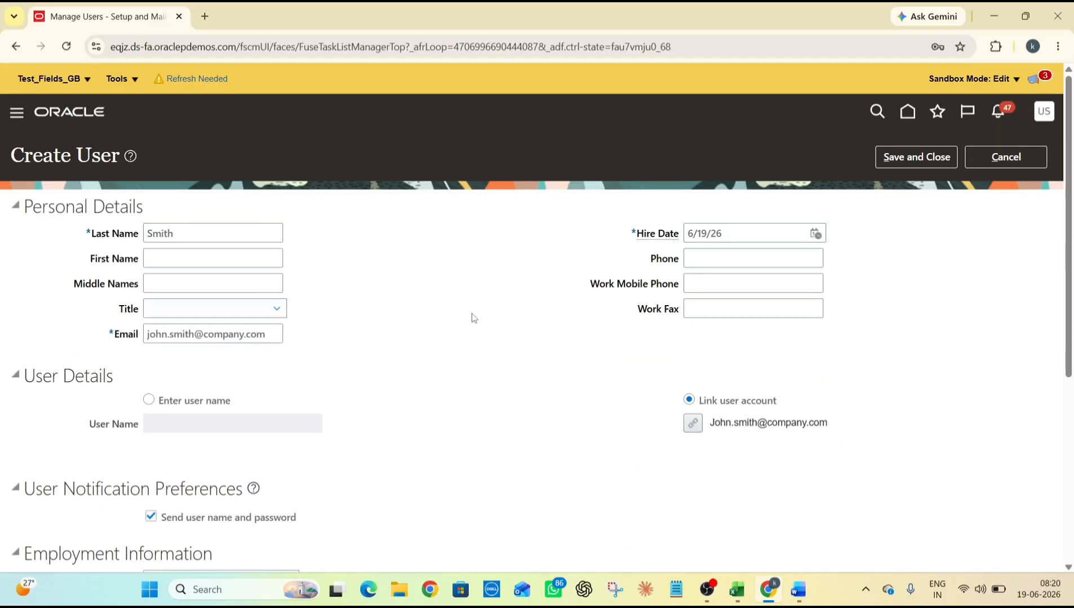
{"action": "left_click", "coordinate": [904, 161]}
Close the person search page and return to the Users and Security task list in Setup: Financials
{"action": "scroll", "coordinate": [629, 149], "scroll_direction": "down", "scroll_amount": 1}
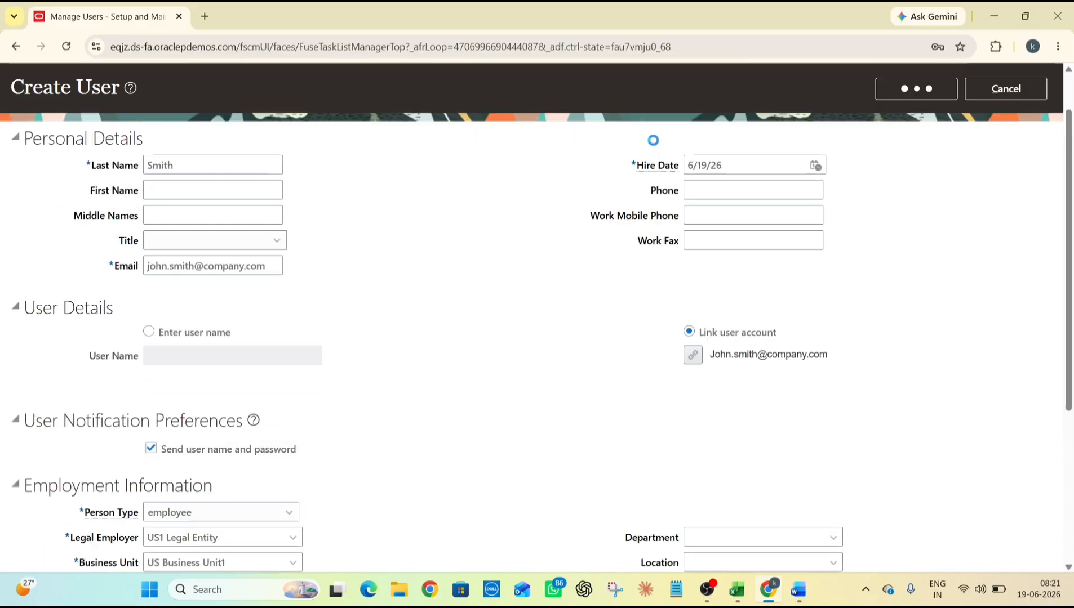
{"action": "scroll", "coordinate": [653, 140], "scroll_direction": "up", "scroll_amount": 1}
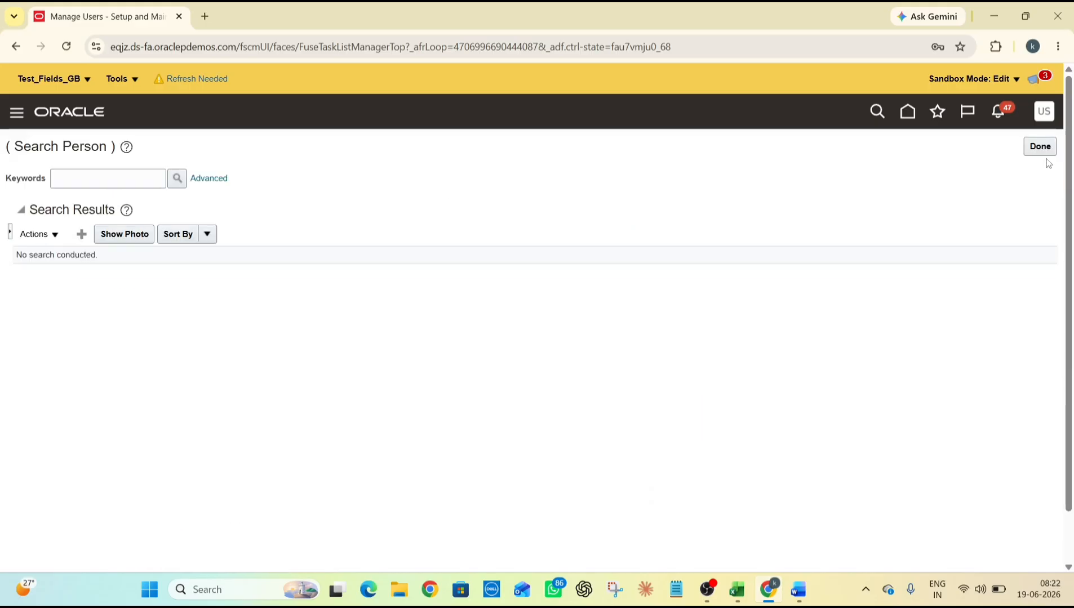
{"action": "left_click", "coordinate": [1040, 148]}
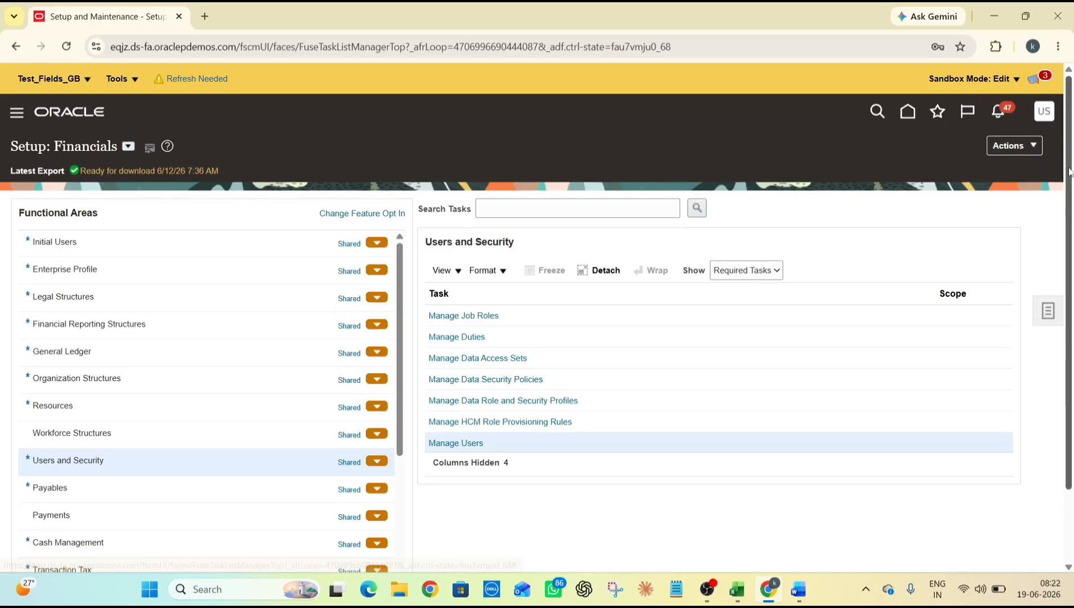
{"action": "left_click", "coordinate": [18, 113]}
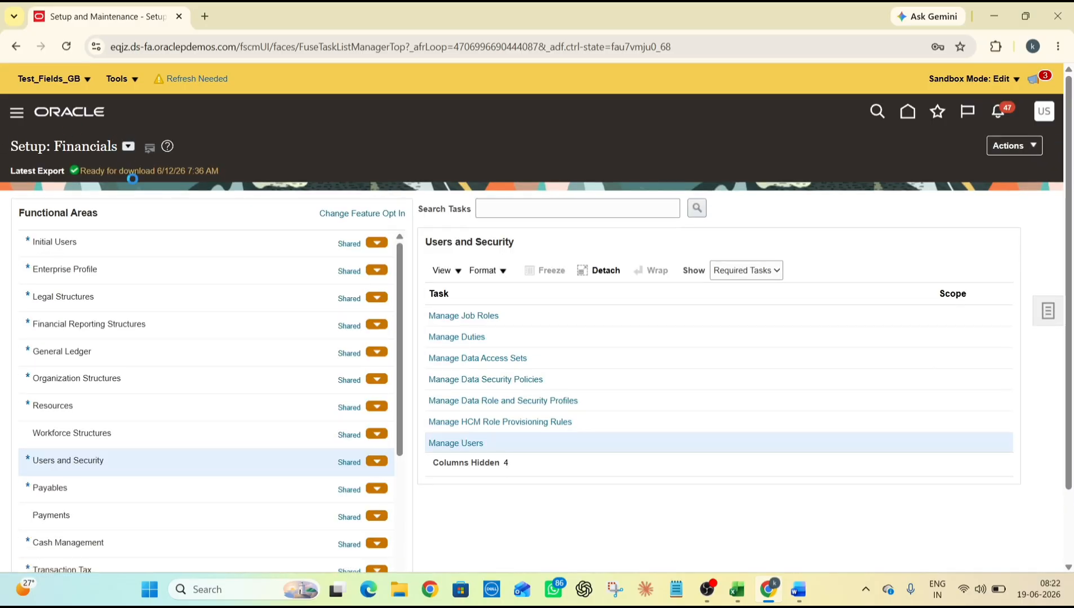
Open the Security Console from the Navigator's Tools list
{"action": "scroll", "coordinate": [156, 269], "scroll_direction": "down", "scroll_amount": 15}
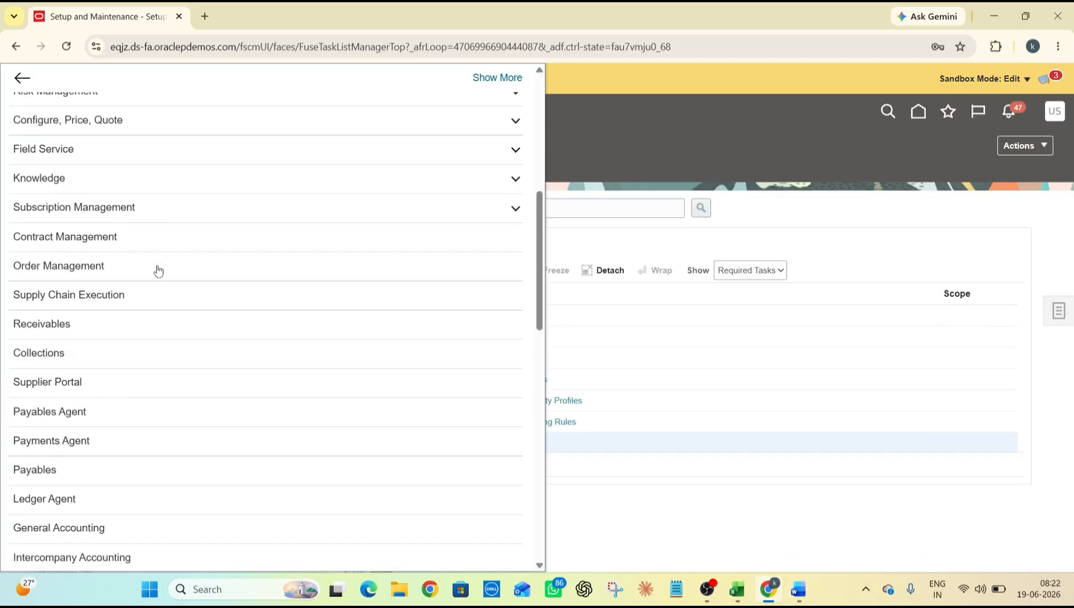
{"action": "scroll", "coordinate": [160, 274], "scroll_direction": "down", "scroll_amount": 4}
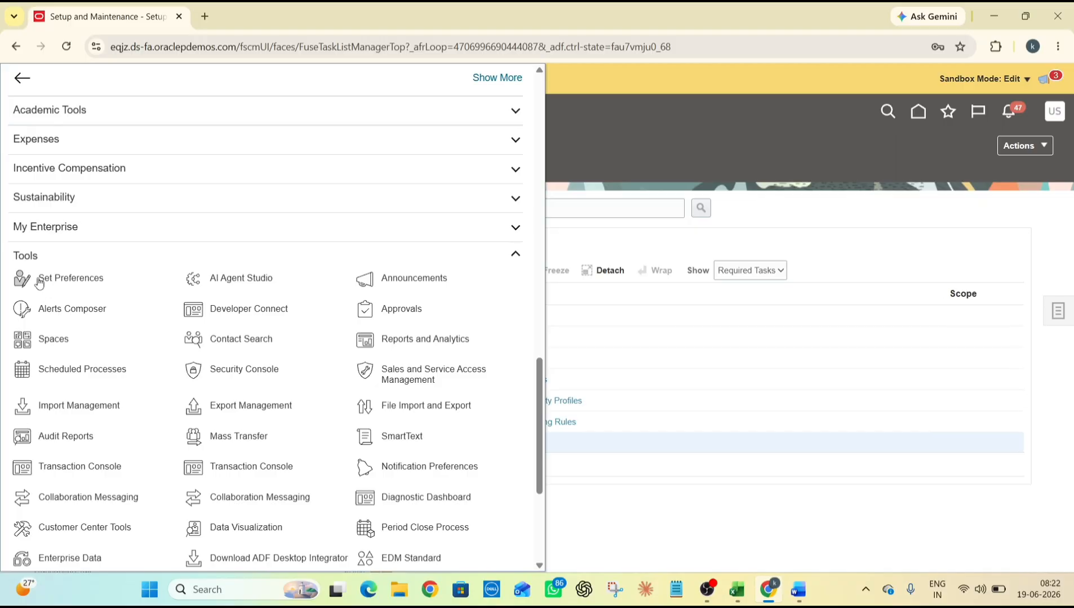
{"action": "left_click", "coordinate": [237, 373]}
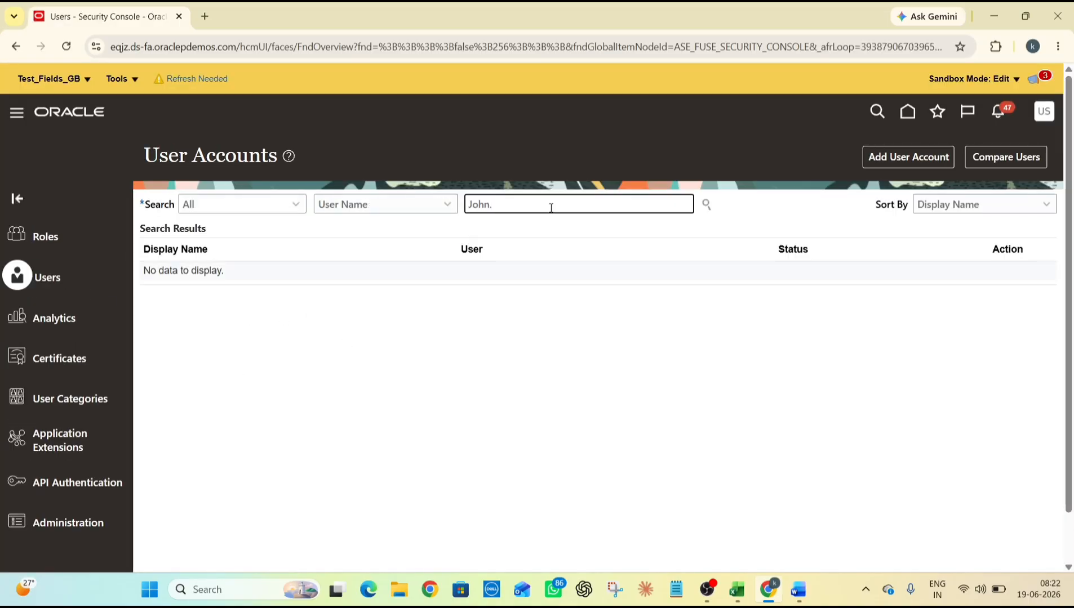
Search User Accounts for the new user's login name, copied from the training workbook
{"action": "key", "text": "BackSpace"}
{"action": "key", "text": "BackSpace"}
{"action": "key", "text": "BackSpace"}
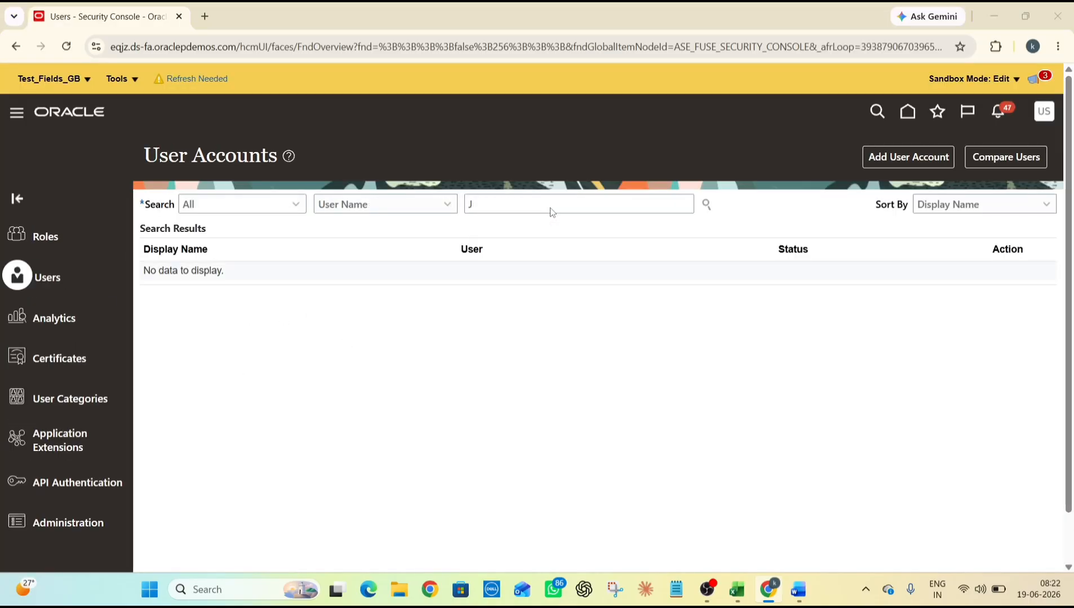
{"action": "key", "text": "alt+Tab"}
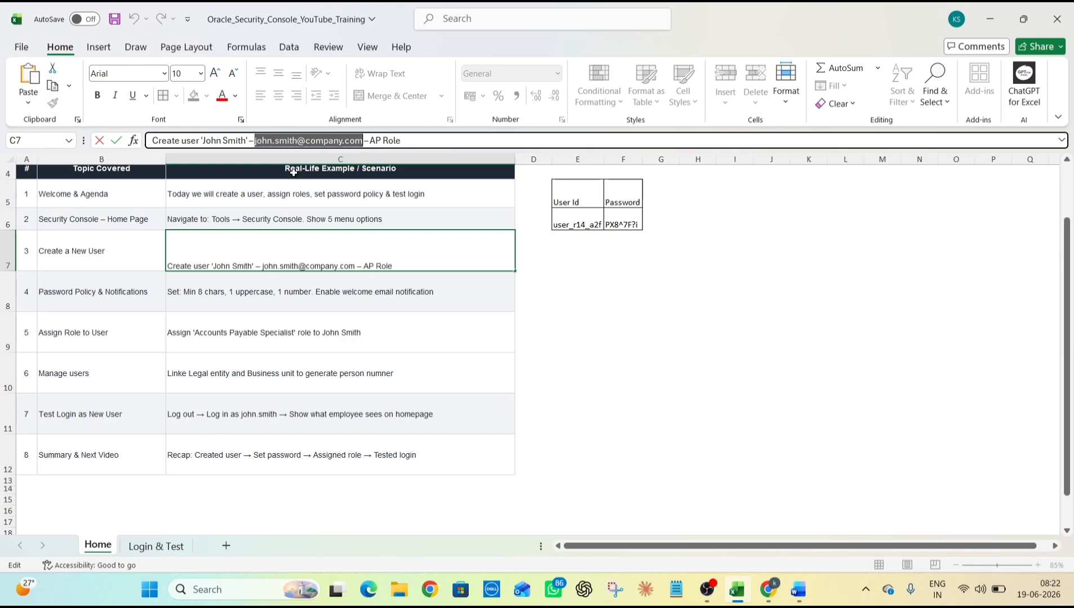
{"action": "key", "text": "alt+Tab"}
{"action": "double_click", "coordinate": [557, 213]}
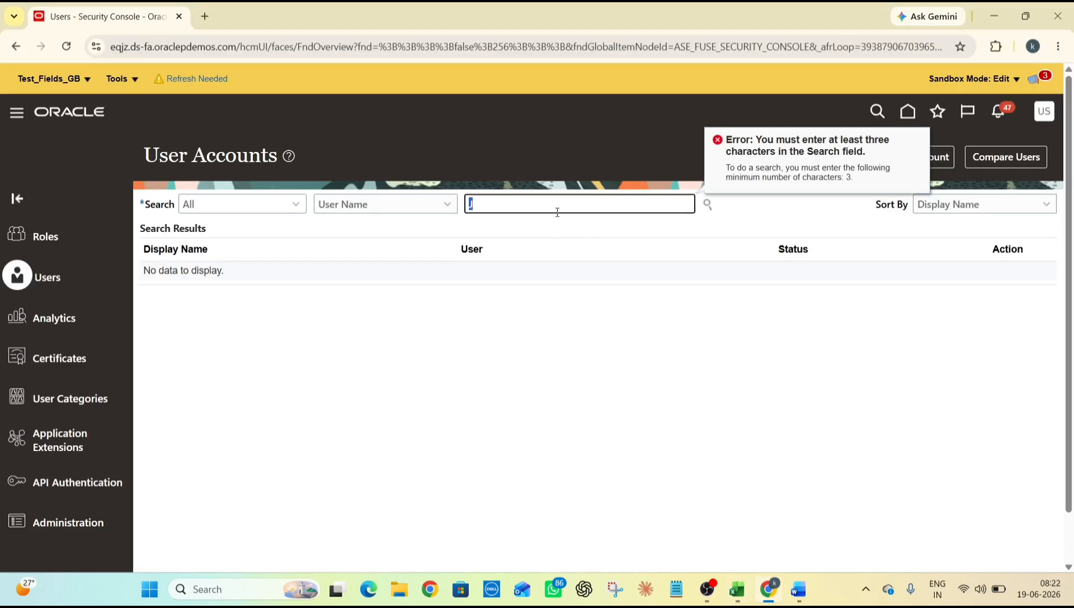
{"action": "key", "text": "BackSpace"}
{"action": "key", "text": "ctrl+v"}
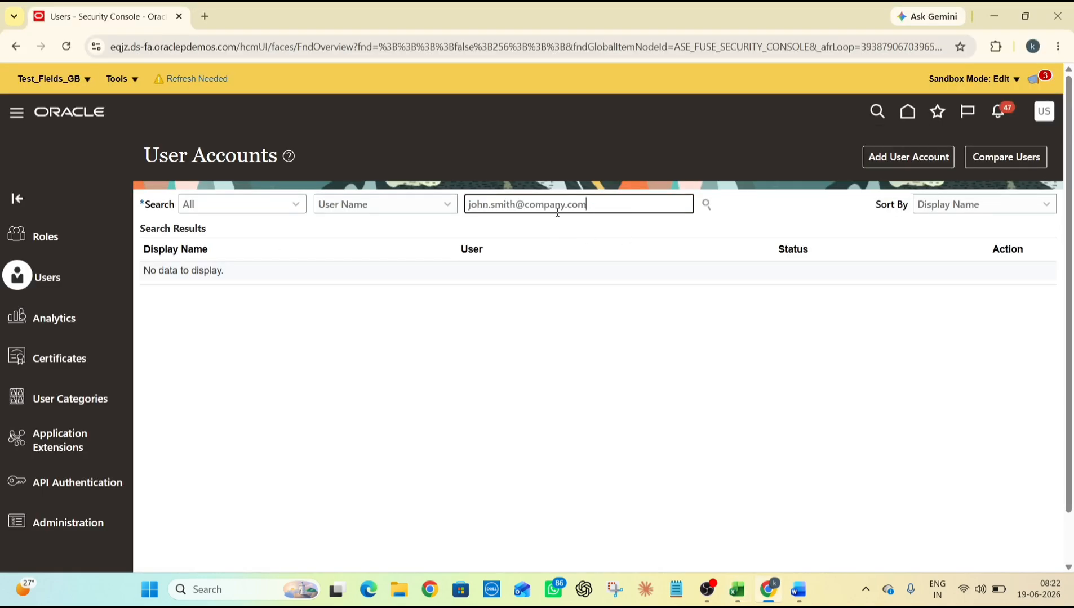
{"action": "key", "text": "Return"}
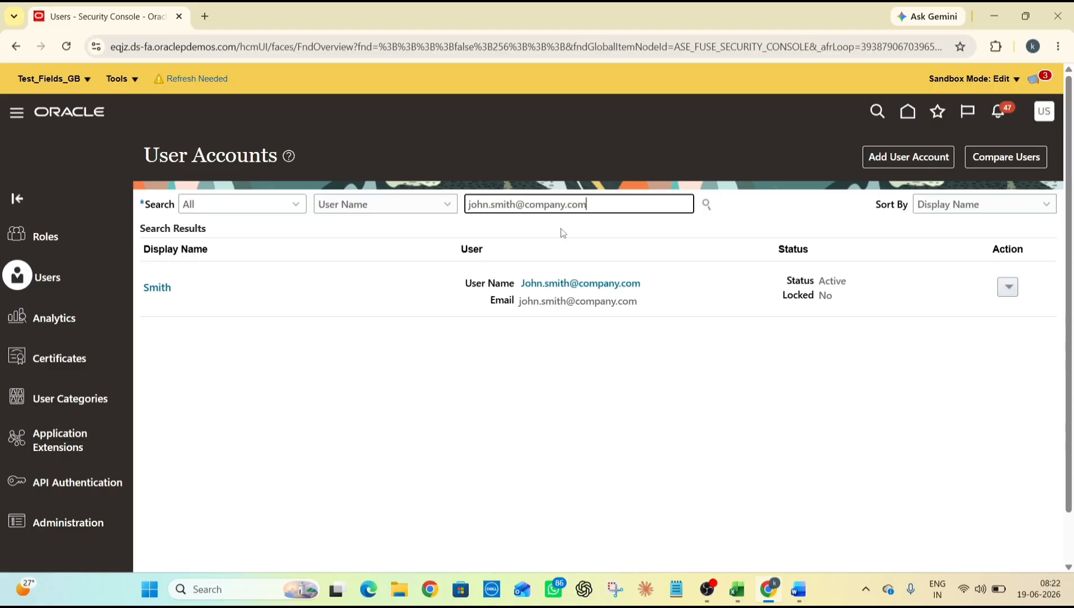
{"action": "left_click", "coordinate": [584, 283]}
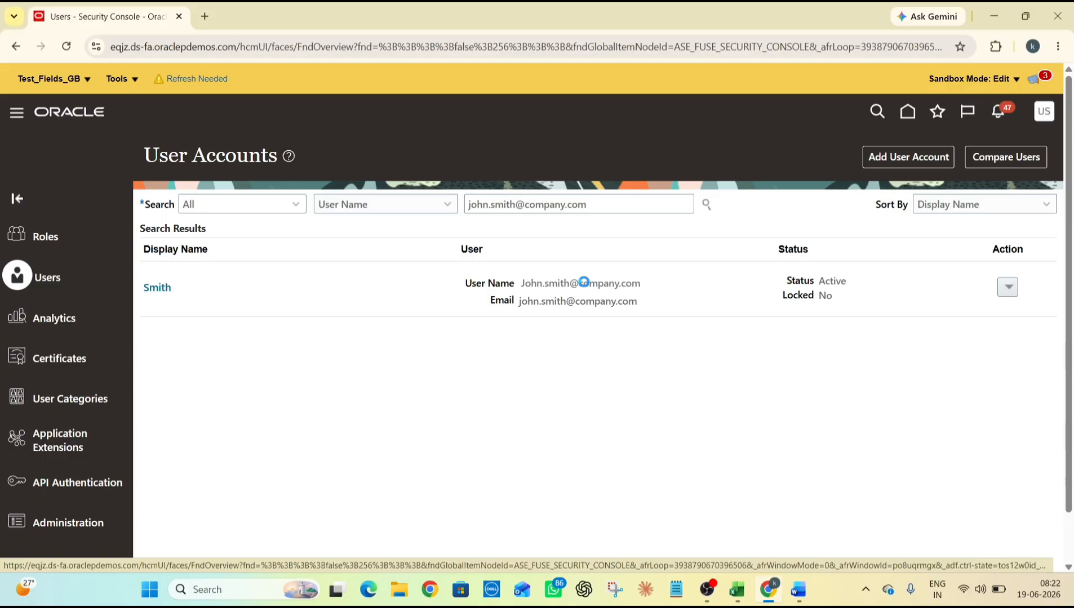
{"action": "double_click", "coordinate": [775, 297]}
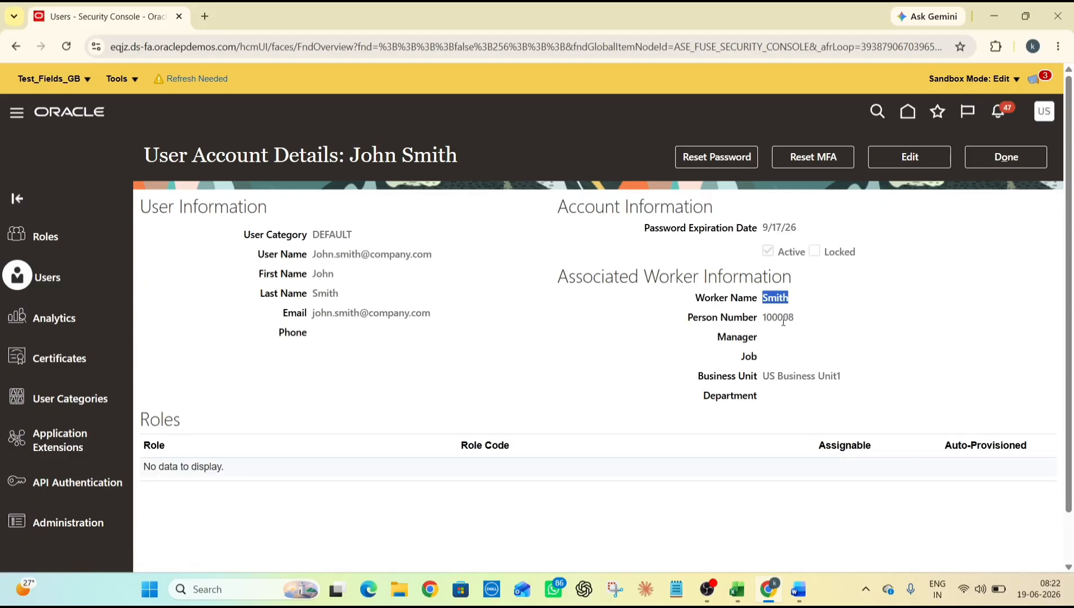
{"action": "double_click", "coordinate": [780, 318]}
{"action": "left_click", "coordinate": [850, 294]}
{"action": "triple_click", "coordinate": [780, 376]}
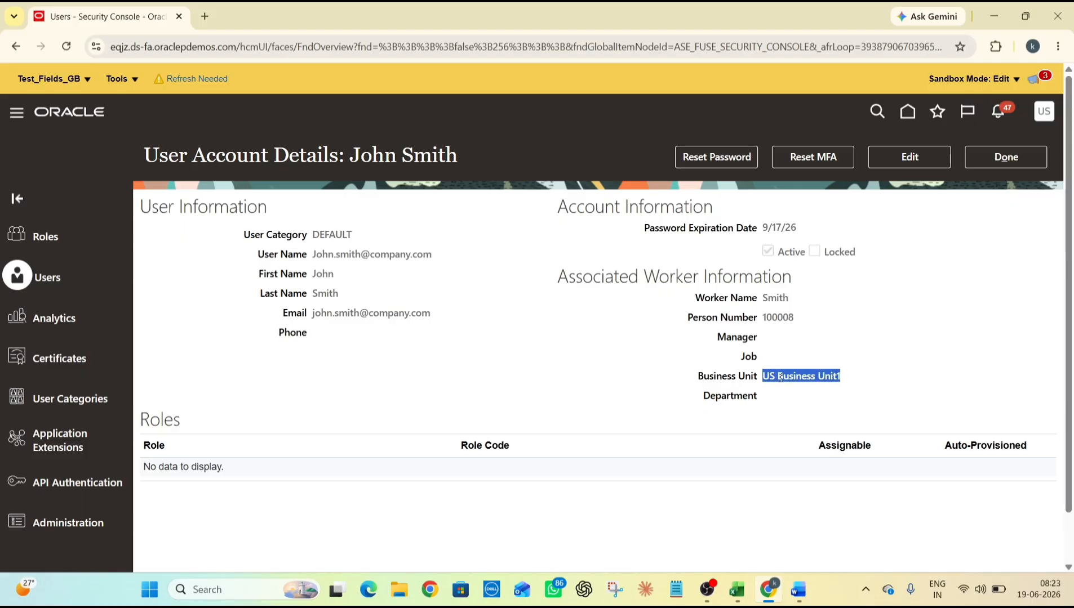
{"action": "left_click", "coordinate": [732, 356]}
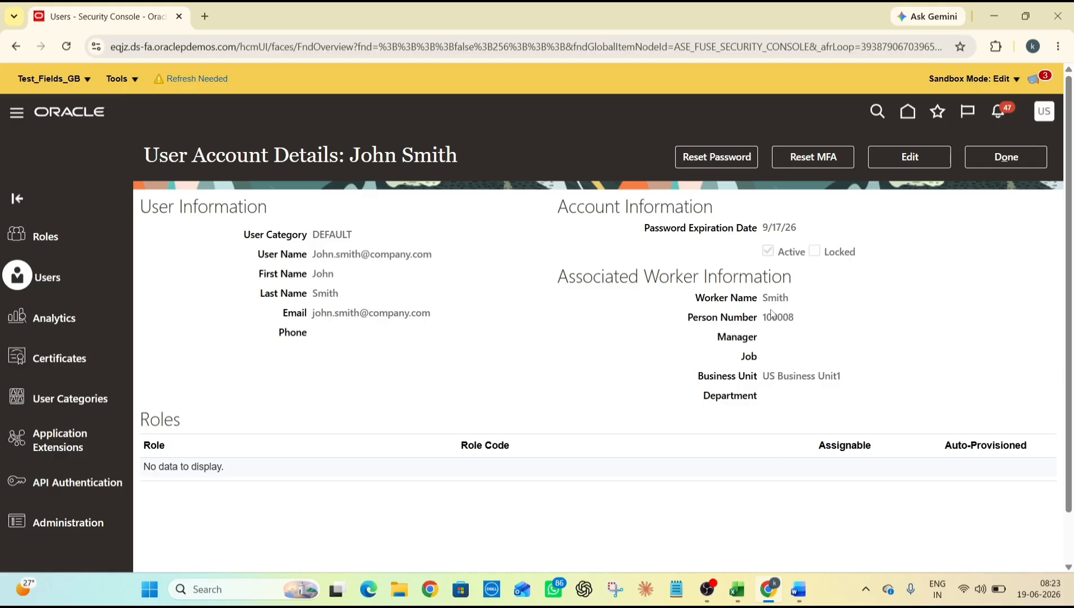
{"action": "left_click", "coordinate": [1014, 165]}
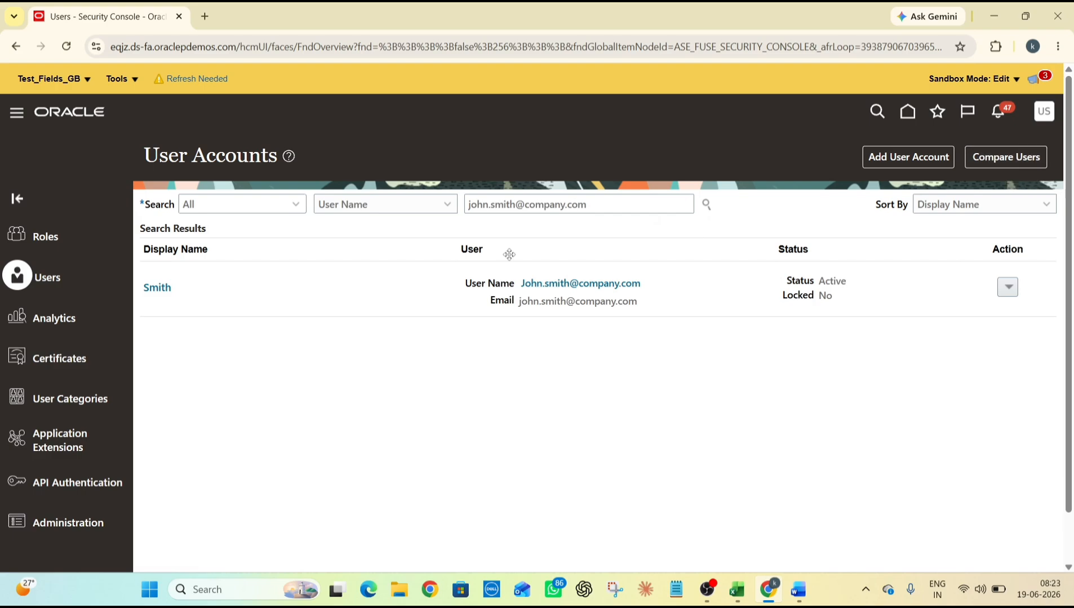
Open User Categories and put a new category's details into edit mode, ready for a name
{"action": "left_click", "coordinate": [82, 398]}
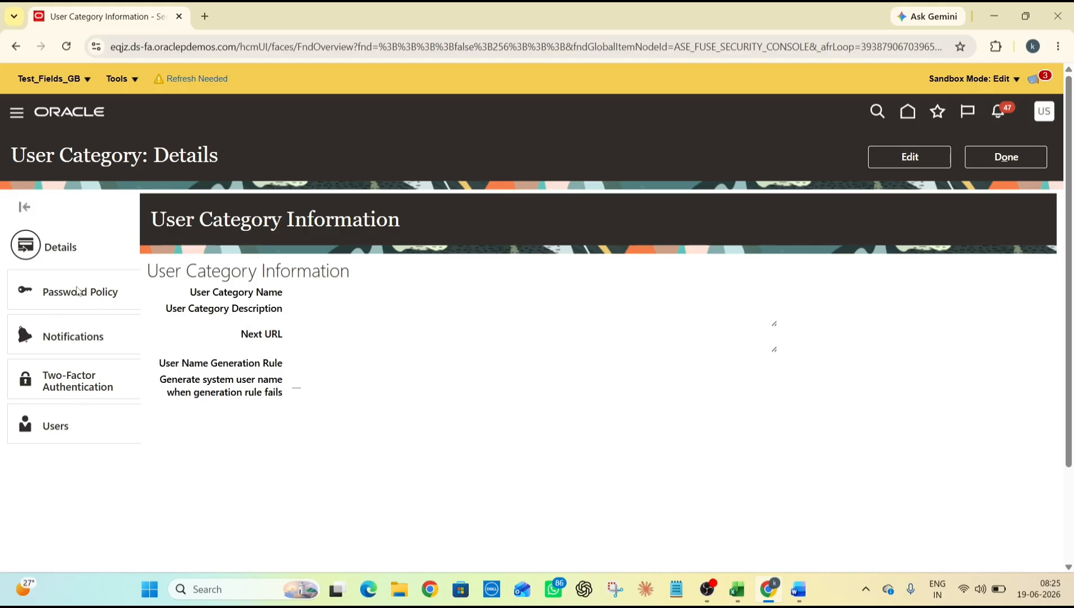
{"action": "left_click", "coordinate": [883, 158]}
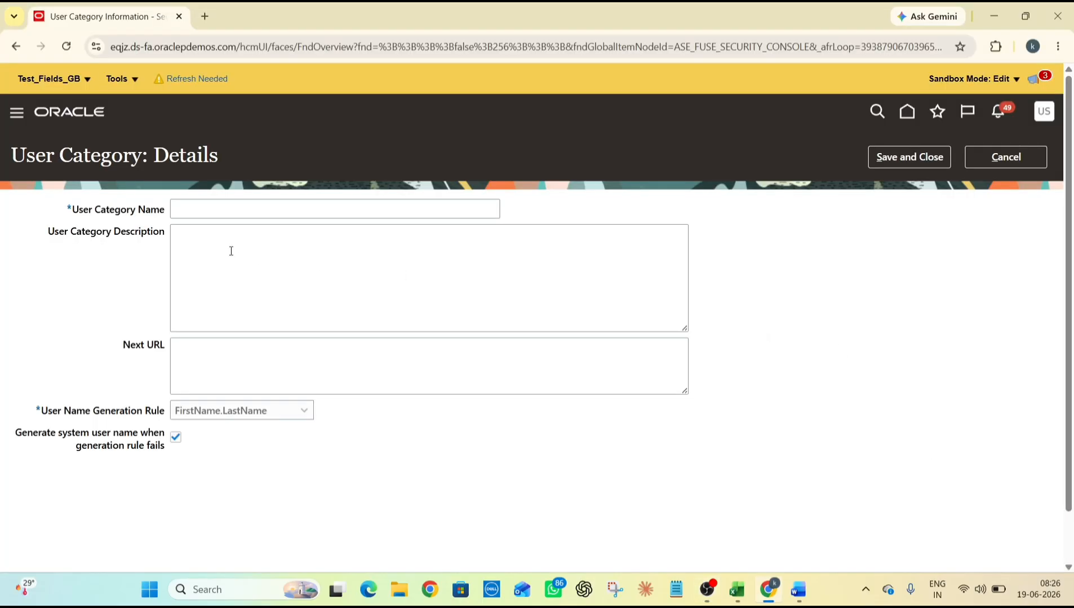
{"action": "left_click", "coordinate": [229, 215]}
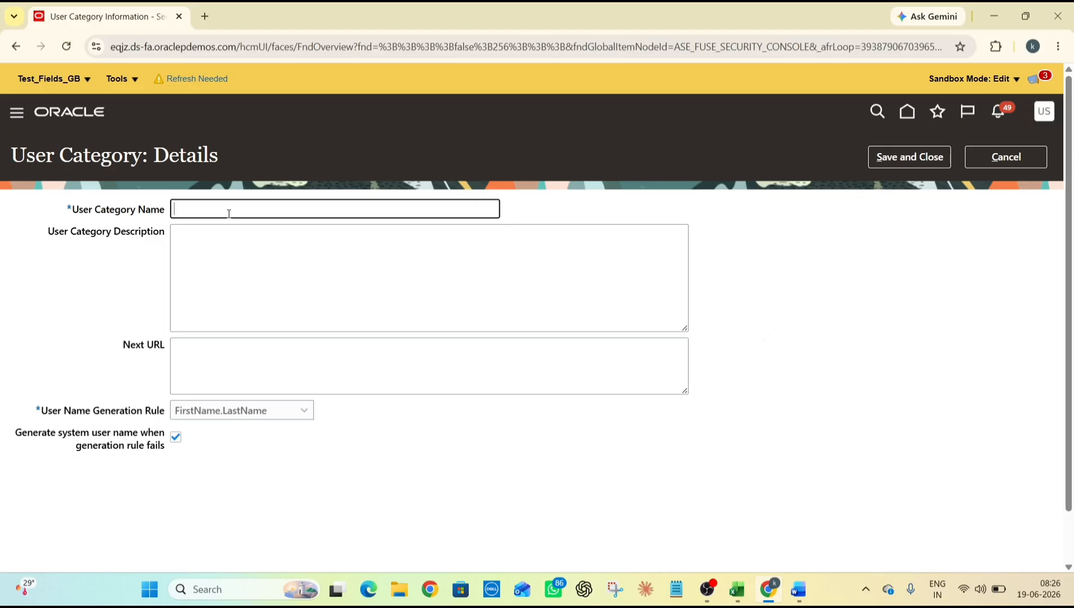
Name the user category 'TestUser', keep the FirstName.LastName generation rule, and save it
{"action": "type", "text": "TestUser"}
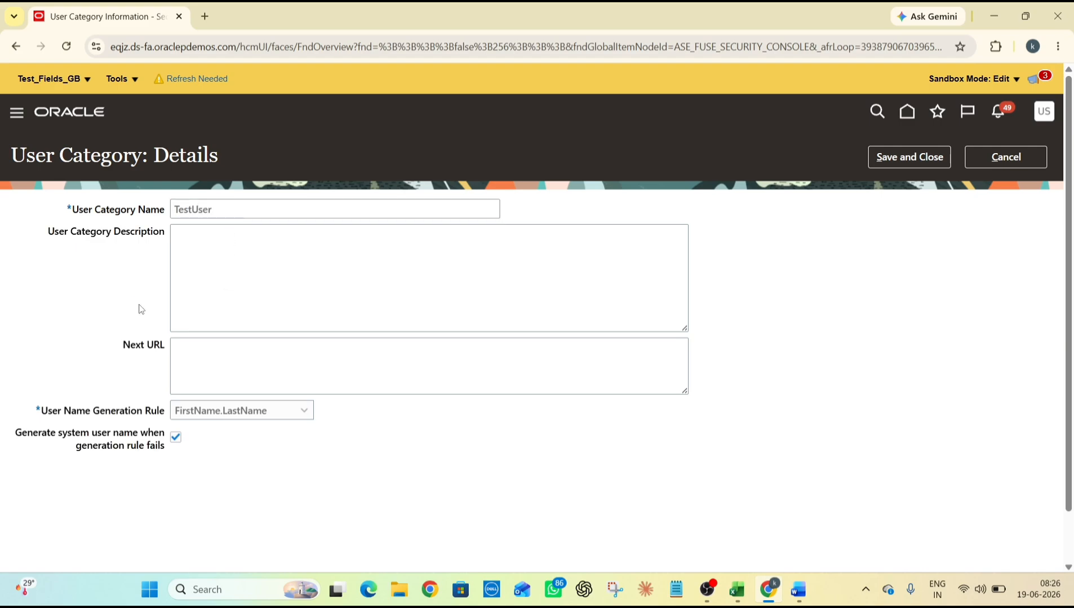
{"action": "left_click", "coordinate": [250, 235]}
{"action": "left_click", "coordinate": [223, 361]}
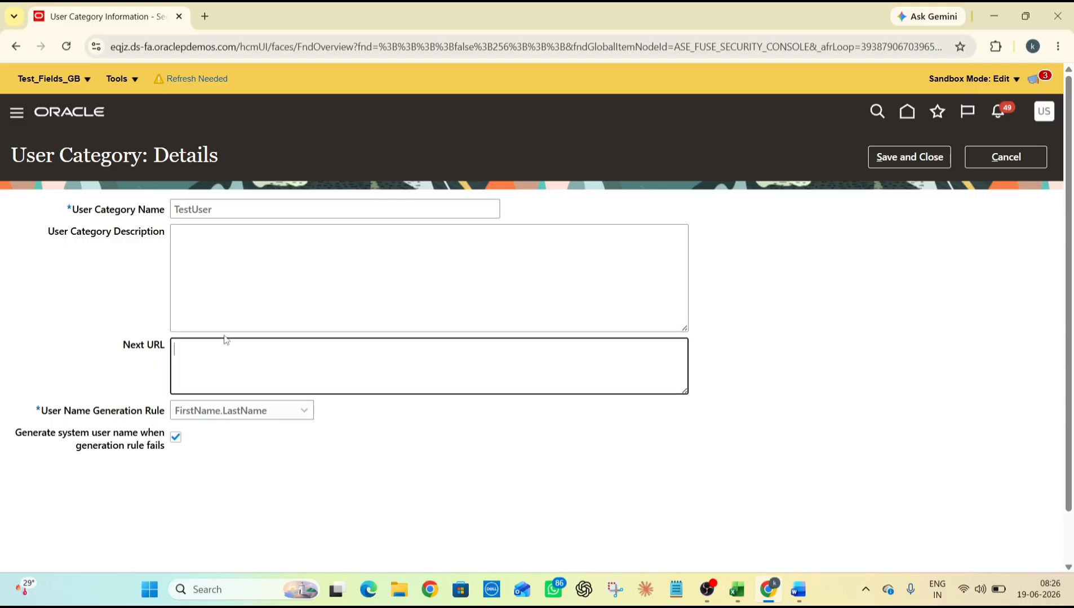
{"action": "scroll", "coordinate": [227, 340], "scroll_direction": "down", "scroll_amount": 1}
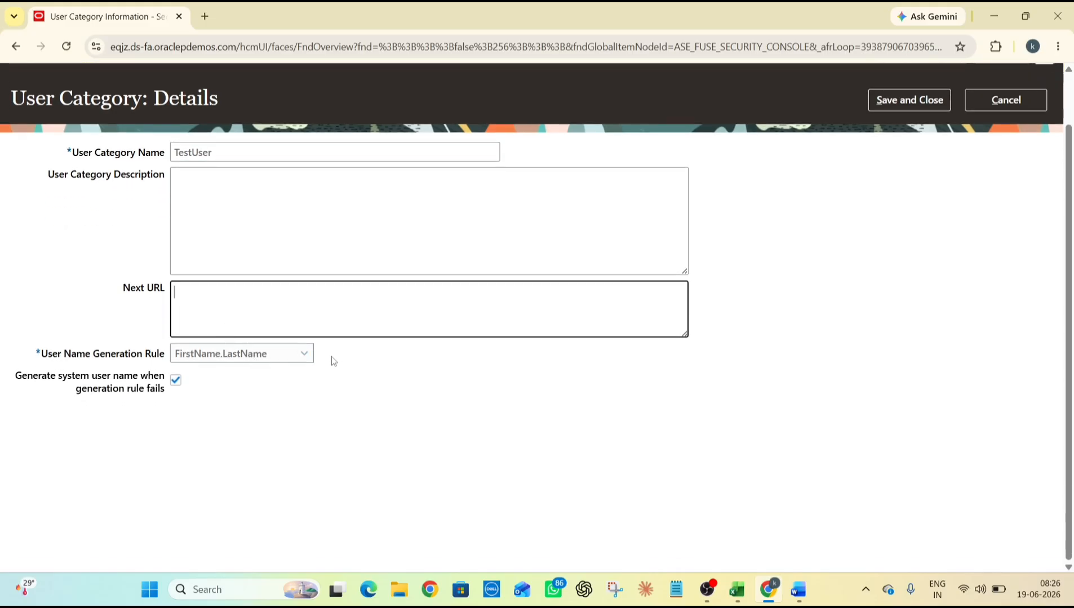
{"action": "left_click", "coordinate": [282, 351]}
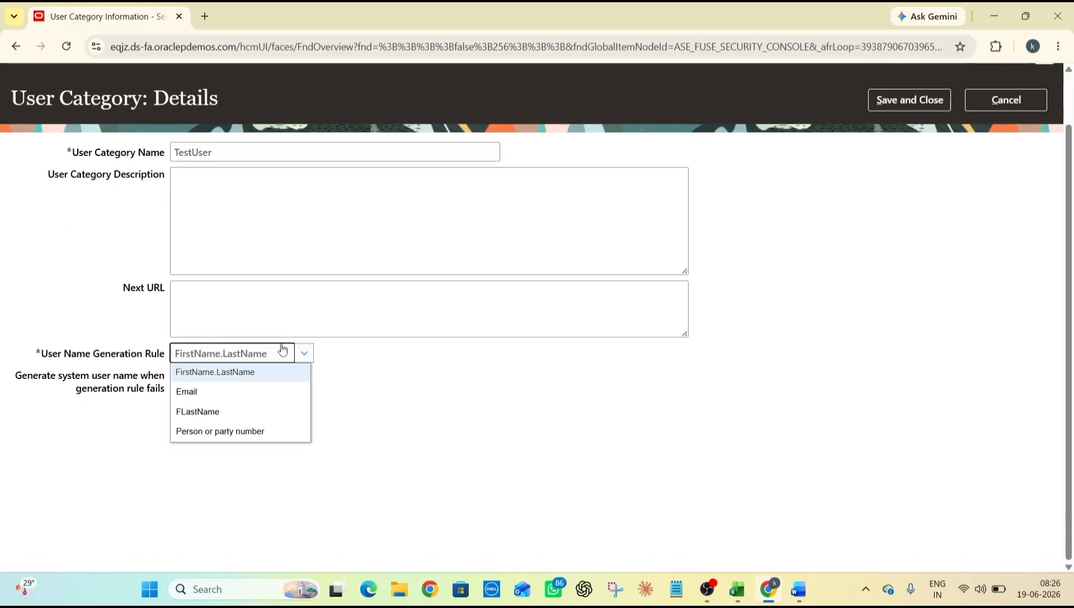
{"action": "left_click", "coordinate": [237, 380]}
{"action": "scroll", "coordinate": [893, 190], "scroll_direction": "up", "scroll_amount": 1}
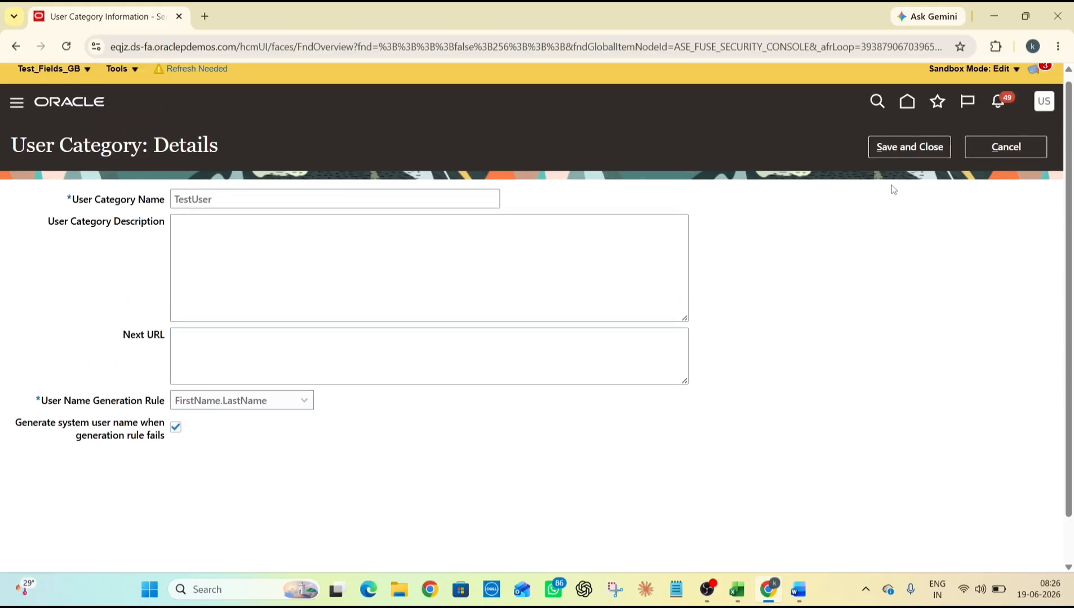
{"action": "left_click", "coordinate": [908, 155]}
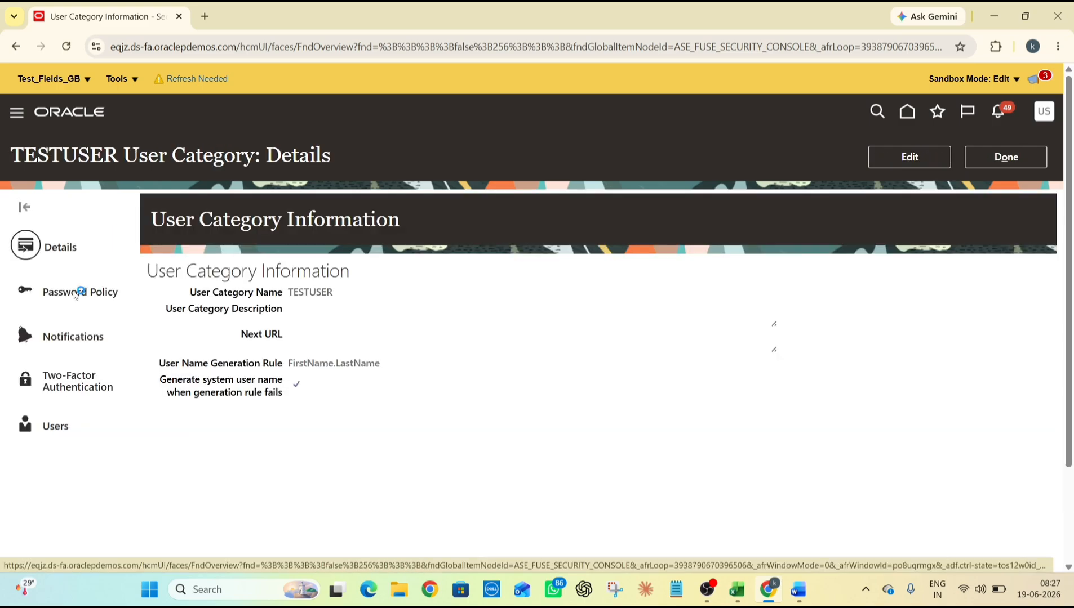
Edit the TESTUSER password policy, trying 120 then settling on a 90-day password expiration
{"action": "left_click", "coordinate": [75, 295]}
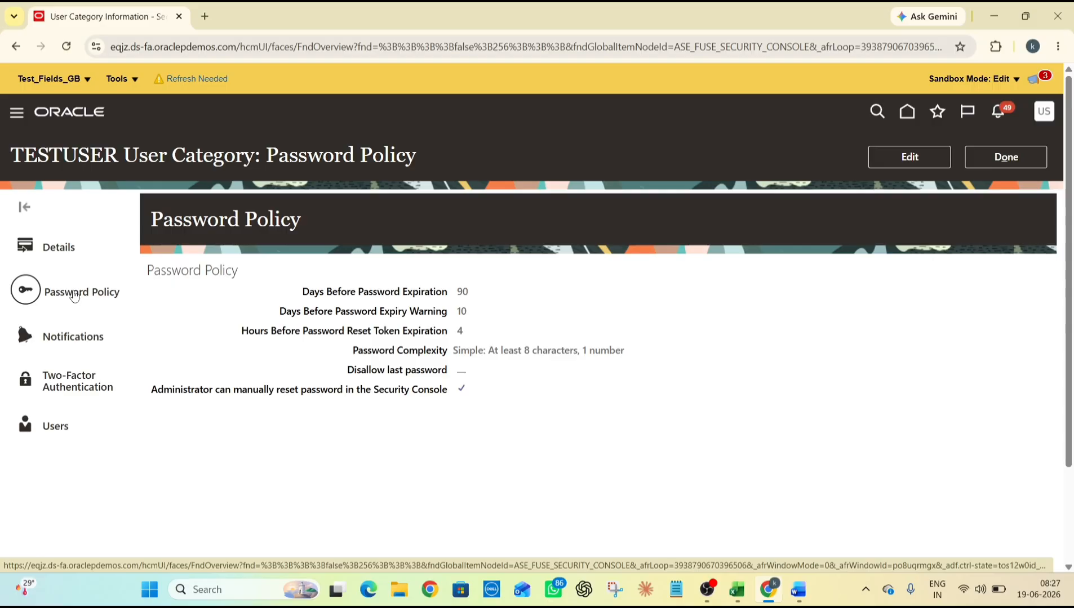
{"action": "left_click", "coordinate": [909, 157]}
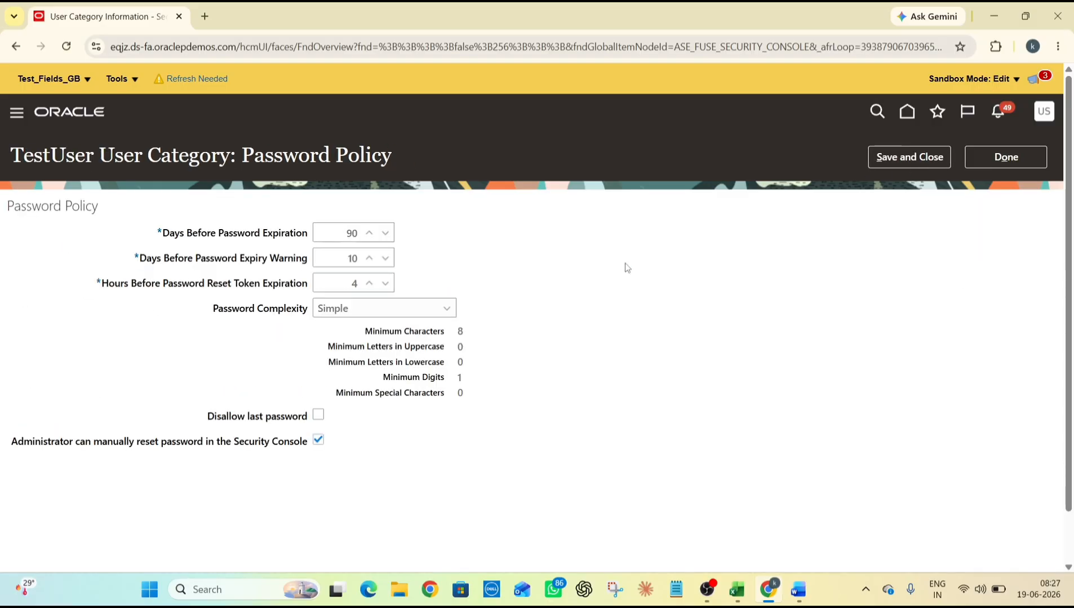
{"action": "double_click", "coordinate": [352, 234]}
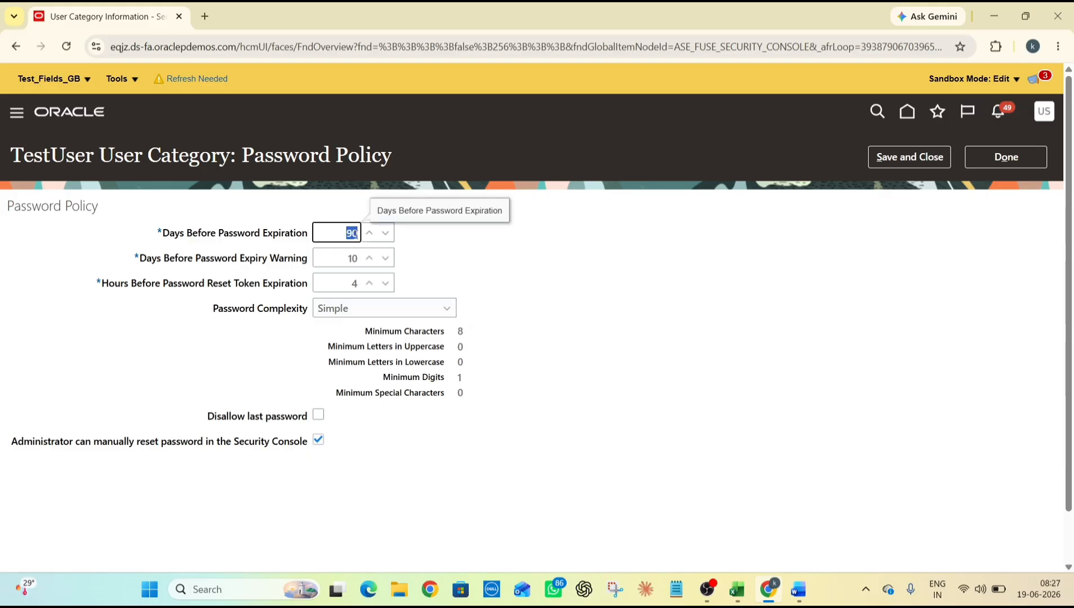
{"action": "key", "text": "BackSpace"}
{"action": "type", "text": "1120"}
{"action": "key", "text": "BackSpace"}
{"action": "key", "text": "BackSpace"}
{"action": "key", "text": "BackSpace"}
{"action": "key", "text": "BackSpace"}
{"action": "type", "text": "120"}
{"action": "left_click", "coordinate": [558, 266]}
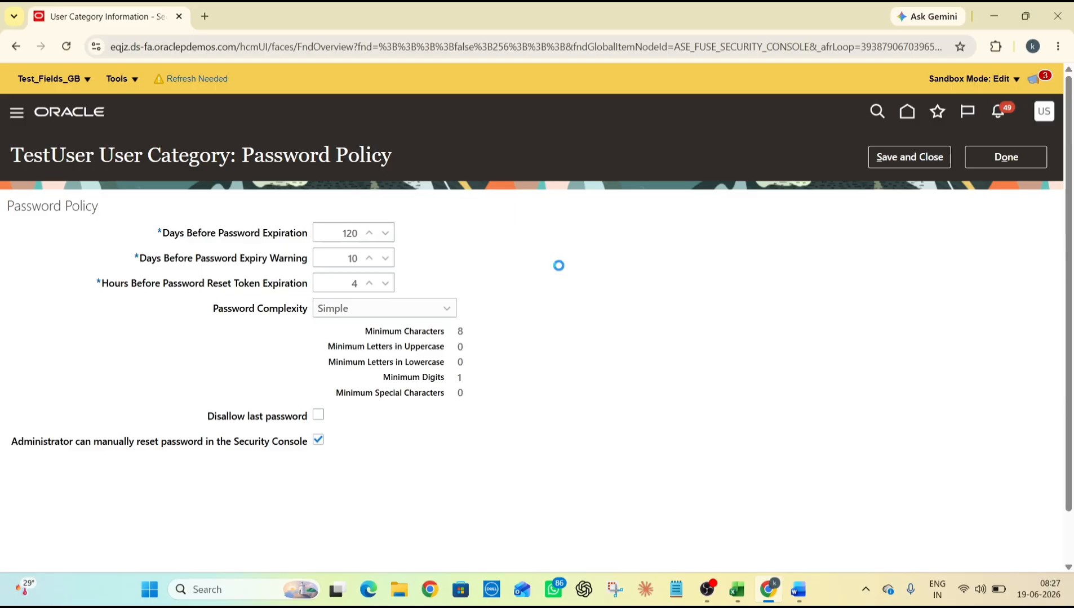
{"action": "double_click", "coordinate": [349, 233]}
{"action": "key", "text": "BackSpace"}
{"action": "type", "text": "90"}
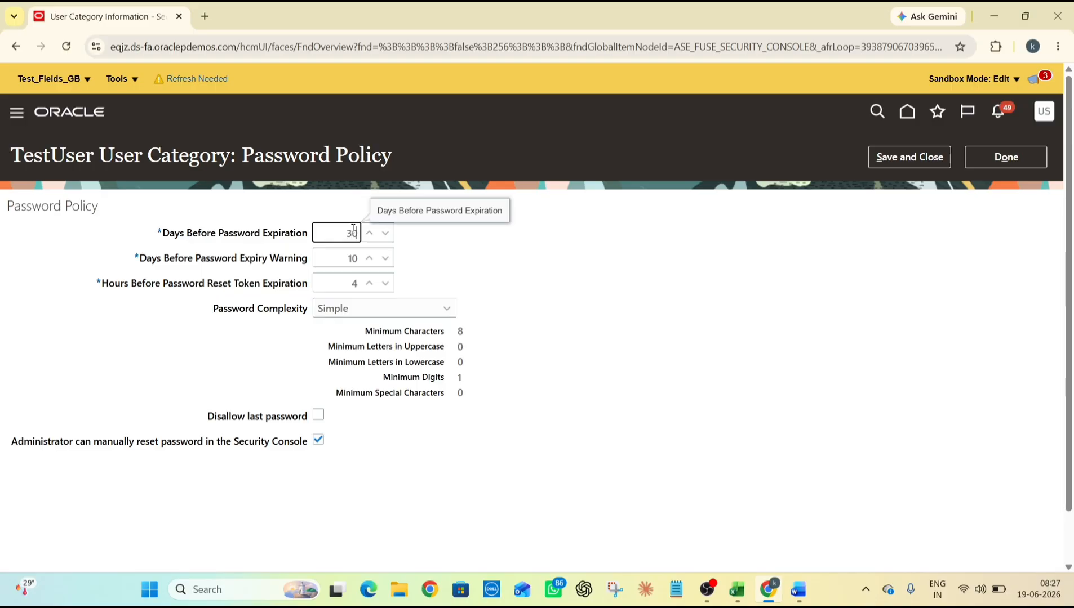
{"action": "key", "text": "BackSpace"}
{"action": "key", "text": "BackSpace"}
{"action": "type", "text": "90"}
{"action": "left_click", "coordinate": [581, 290]}
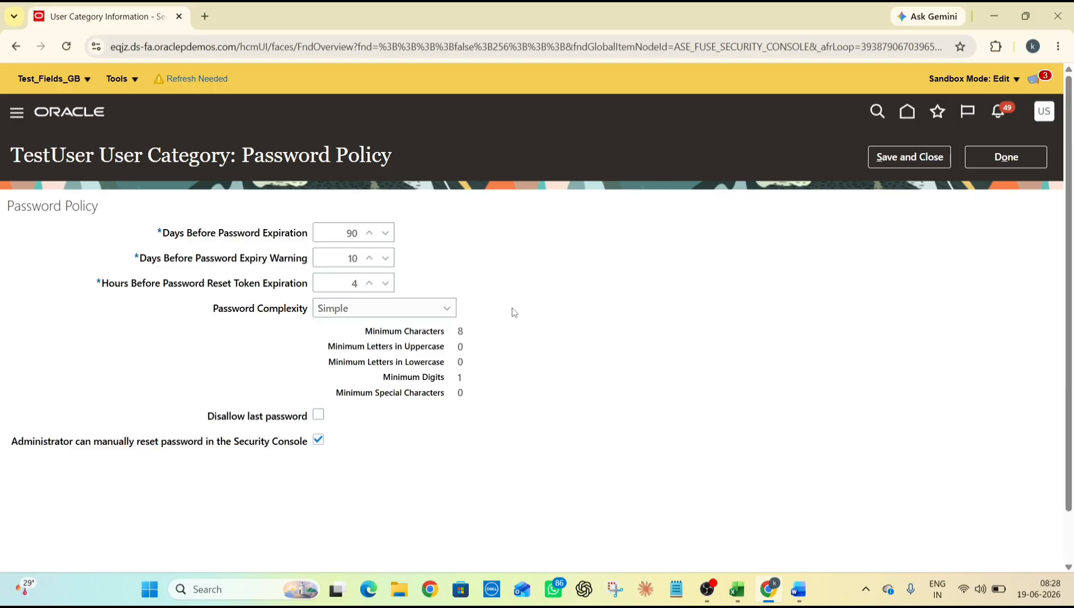
Keep Simple password complexity and save the password policy
{"action": "left_click", "coordinate": [376, 315]}
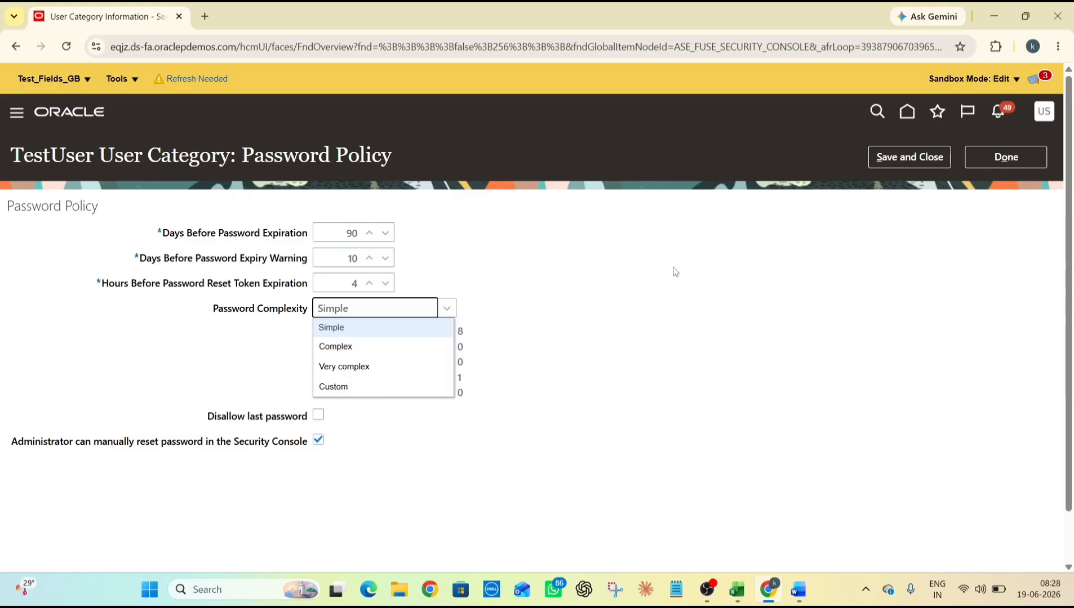
{"action": "left_click", "coordinate": [565, 303]}
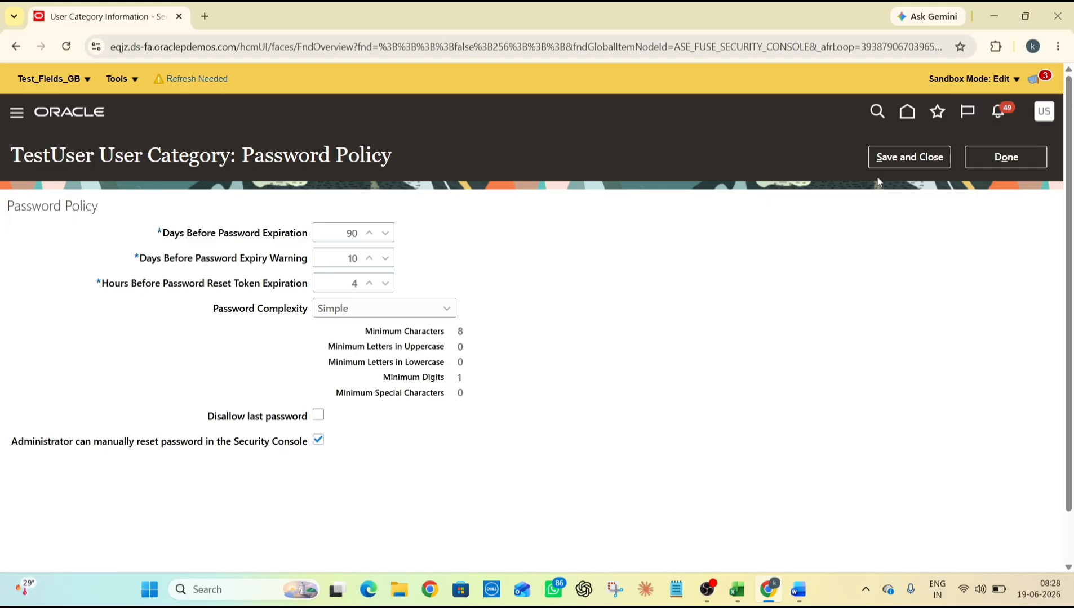
{"action": "left_click", "coordinate": [897, 162]}
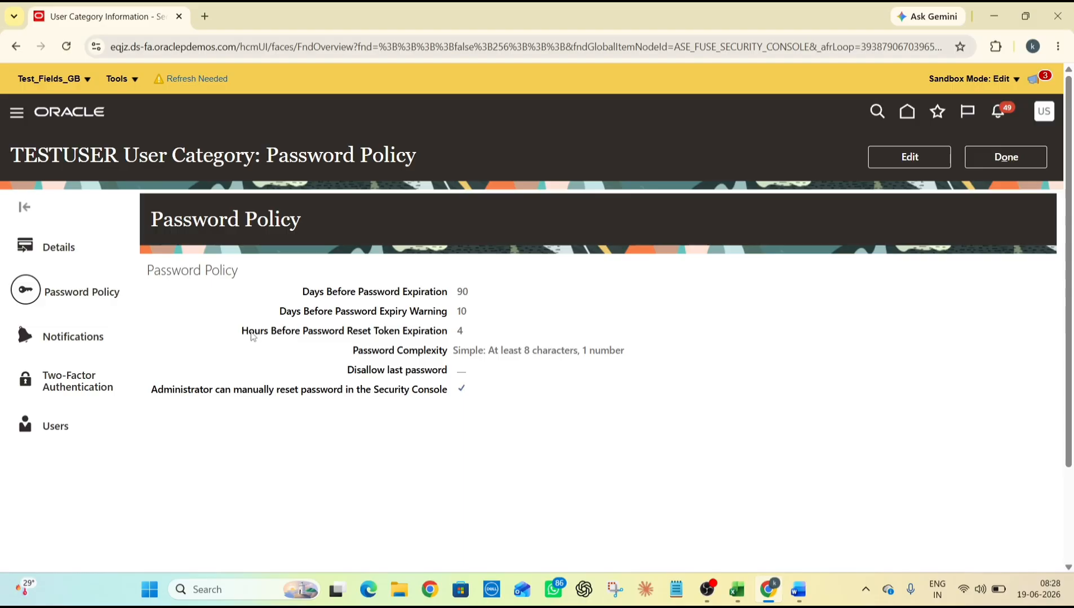
Open the category's Notifications page and scroll down to the templates
{"action": "left_click", "coordinate": [73, 337]}
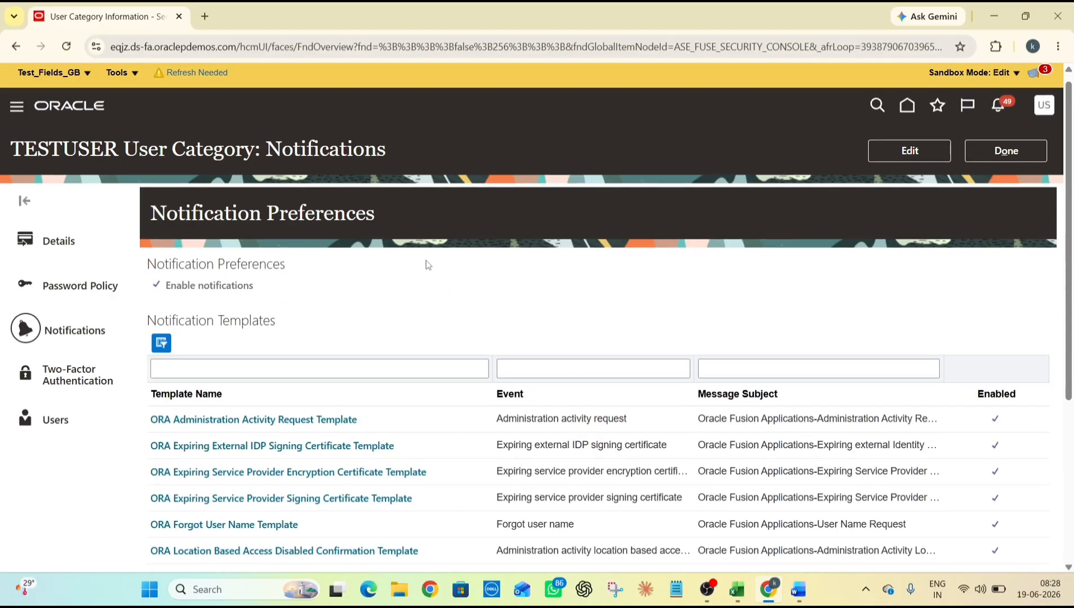
{"action": "scroll", "coordinate": [305, 387], "scroll_direction": "down", "scroll_amount": 2}
{"action": "scroll", "coordinate": [305, 387], "scroll_direction": "down", "scroll_amount": 1}
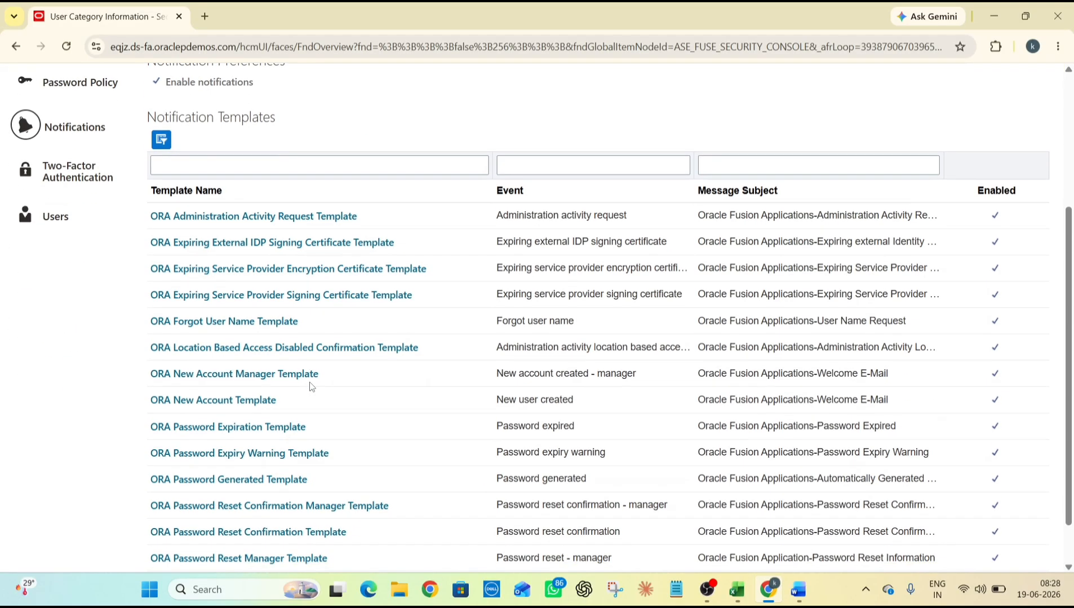
{"action": "left_click", "coordinate": [221, 400]}
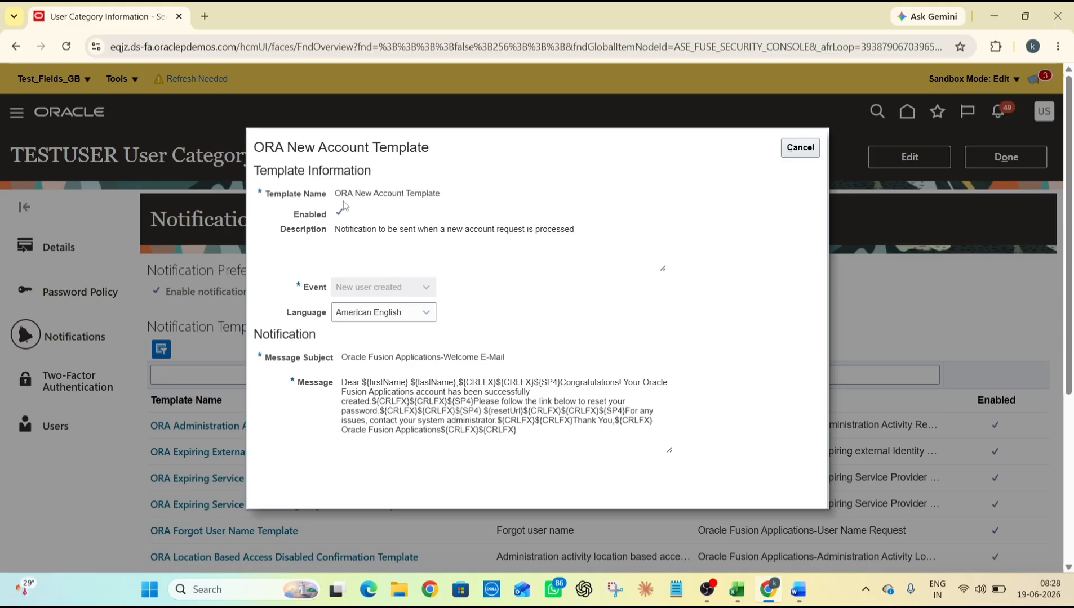
{"action": "triple_click", "coordinate": [377, 194]}
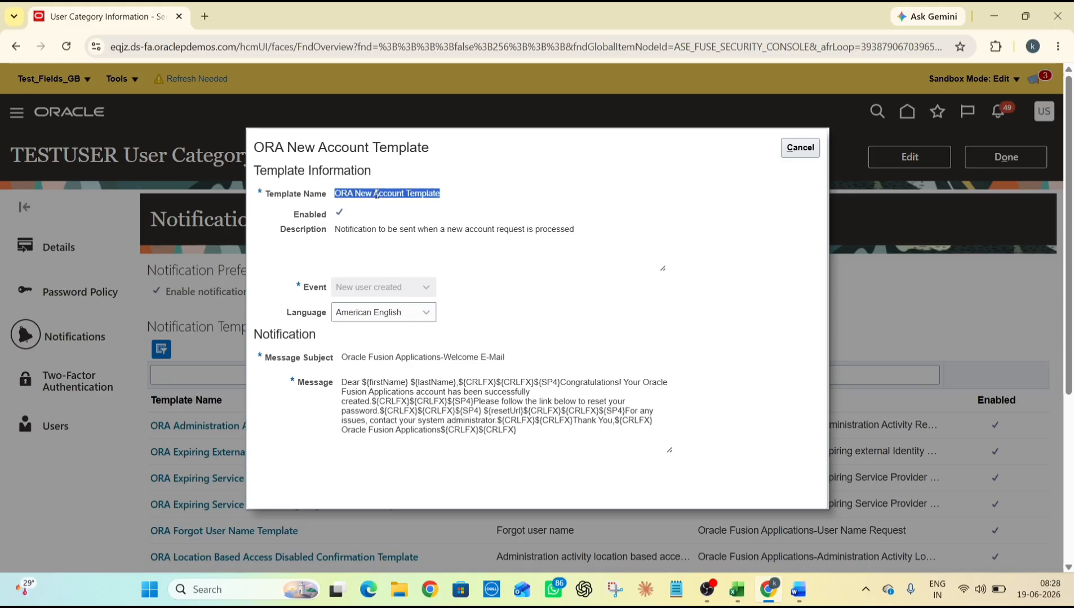
{"action": "triple_click", "coordinate": [373, 232]}
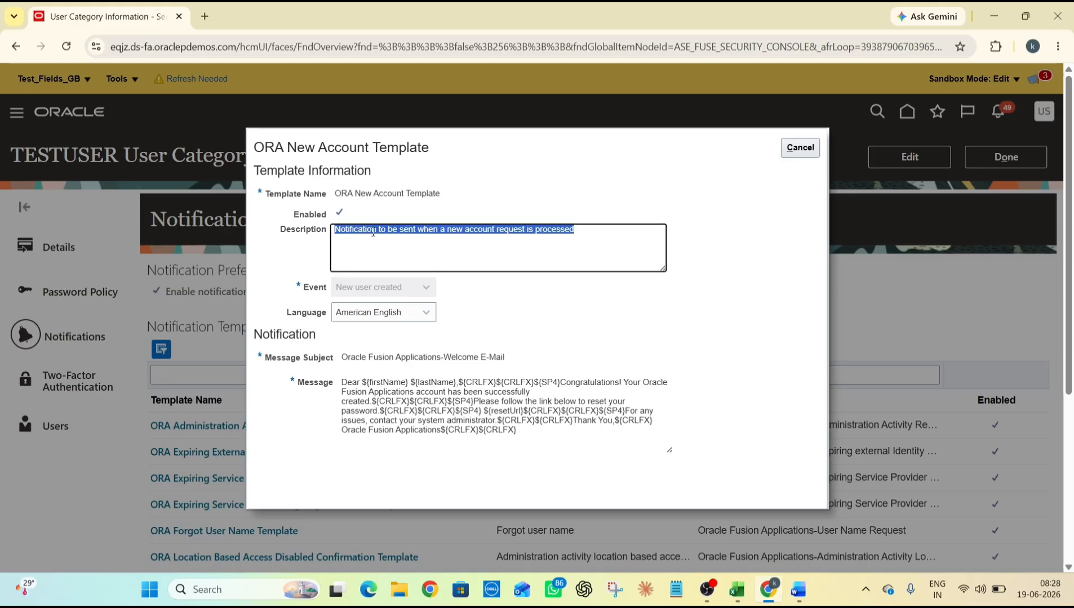
{"action": "left_click", "coordinate": [577, 210]}
{"action": "mouse_move", "coordinate": [354, 383]}
{"action": "left_mouse_down"}
{"action": "mouse_move", "coordinate": [535, 437]}
{"action": "mouse_move", "coordinate": [343, 379]}
{"action": "left_mouse_up"}
{"action": "left_click", "coordinate": [420, 402]}
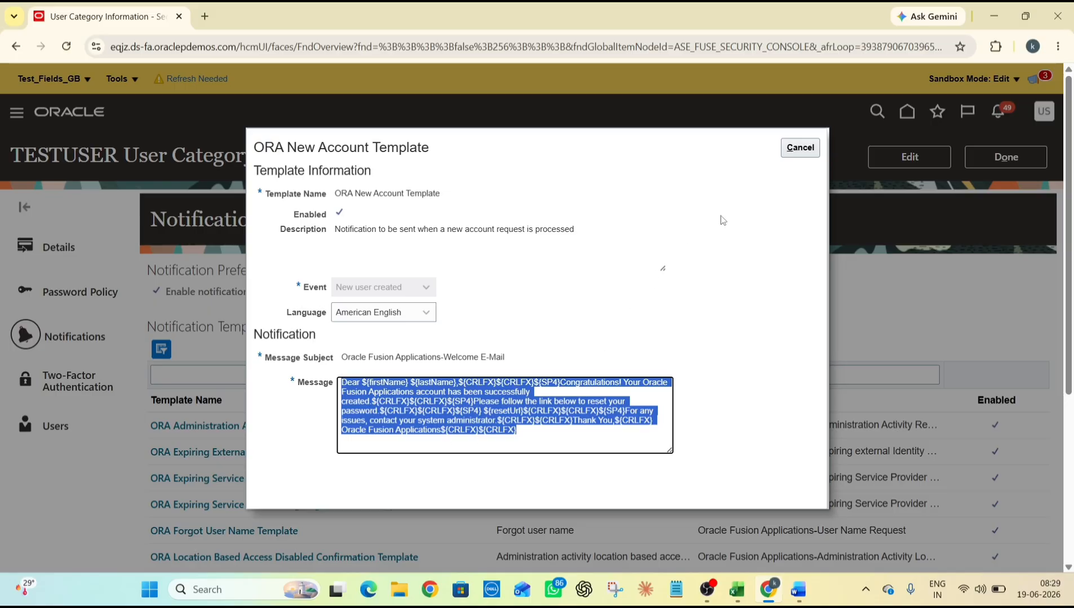
{"action": "left_click", "coordinate": [797, 147]}
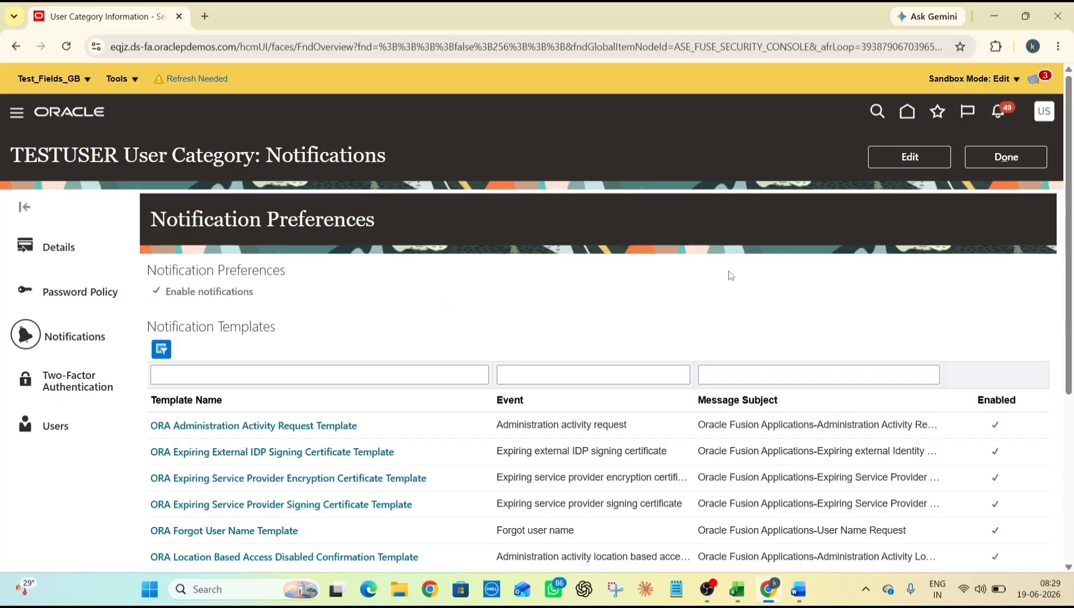
Make TESTUSER notifications editable, copy the ORA New Account Template name, and start a new template
{"action": "left_click", "coordinate": [914, 161]}
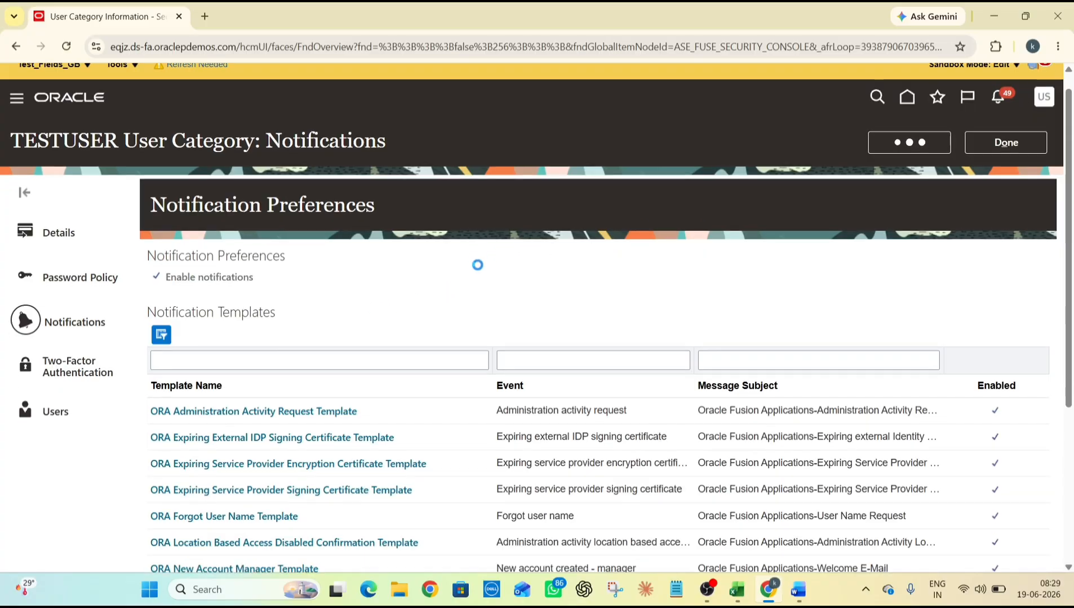
{"action": "scroll", "coordinate": [479, 265], "scroll_direction": "down", "scroll_amount": 3}
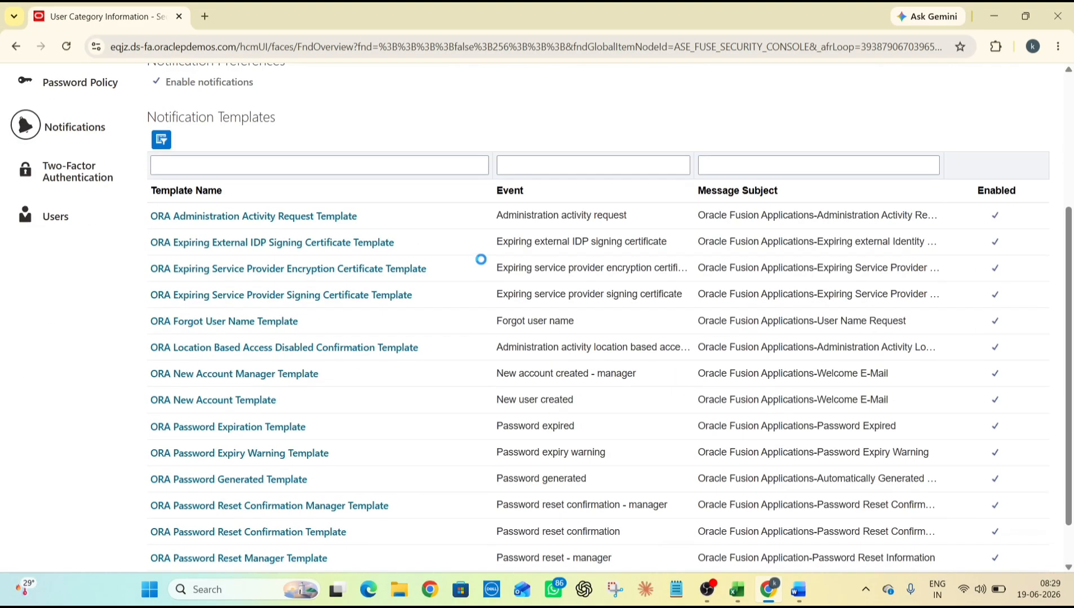
{"action": "left_click", "coordinate": [236, 401]}
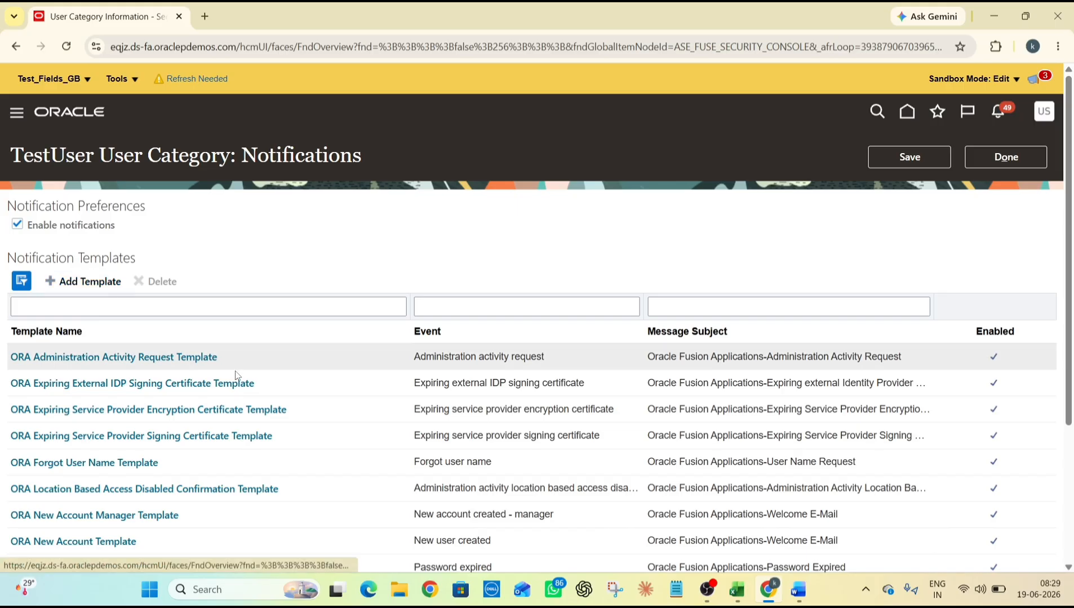
{"action": "scroll", "coordinate": [186, 397], "scroll_direction": "down", "scroll_amount": 3}
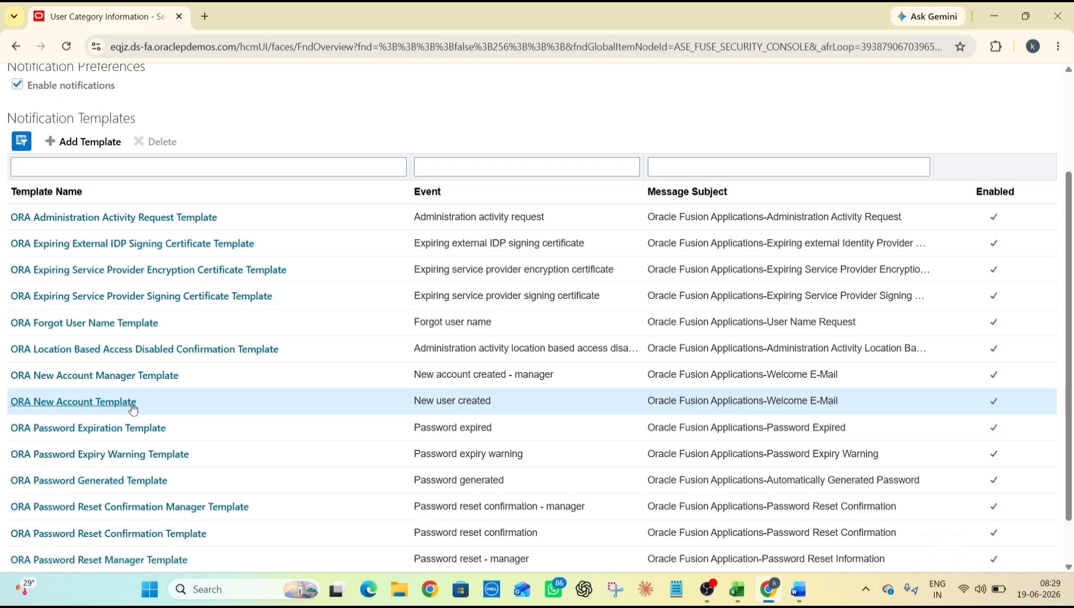
{"action": "left_click_drag", "start_coordinate": [142, 404], "coordinate": [10, 404]}
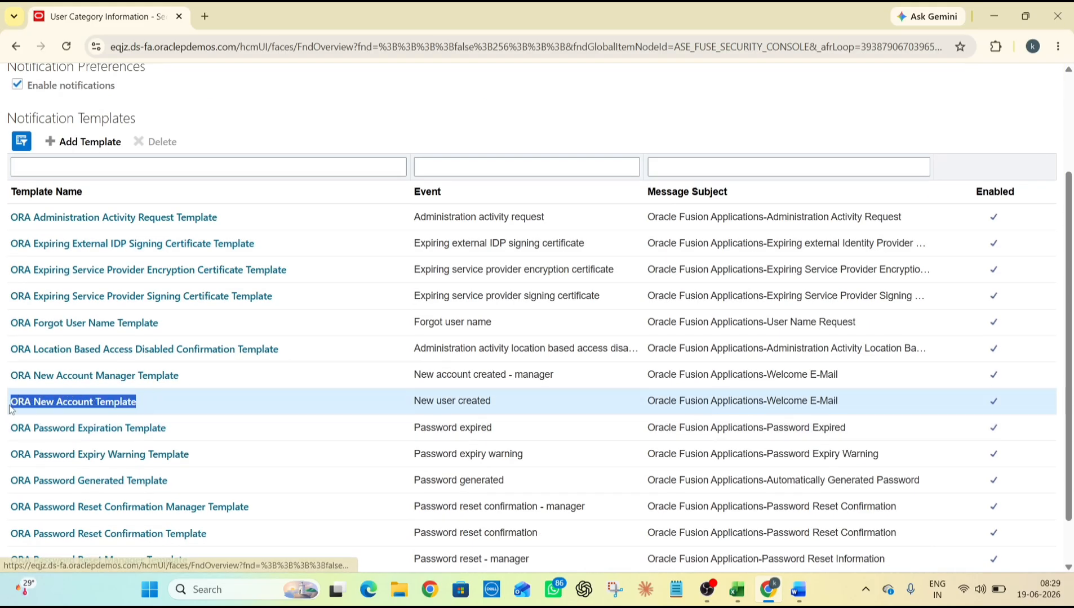
{"action": "scroll", "coordinate": [144, 376], "scroll_direction": "up", "scroll_amount": 3}
{"action": "left_click", "coordinate": [110, 287]}
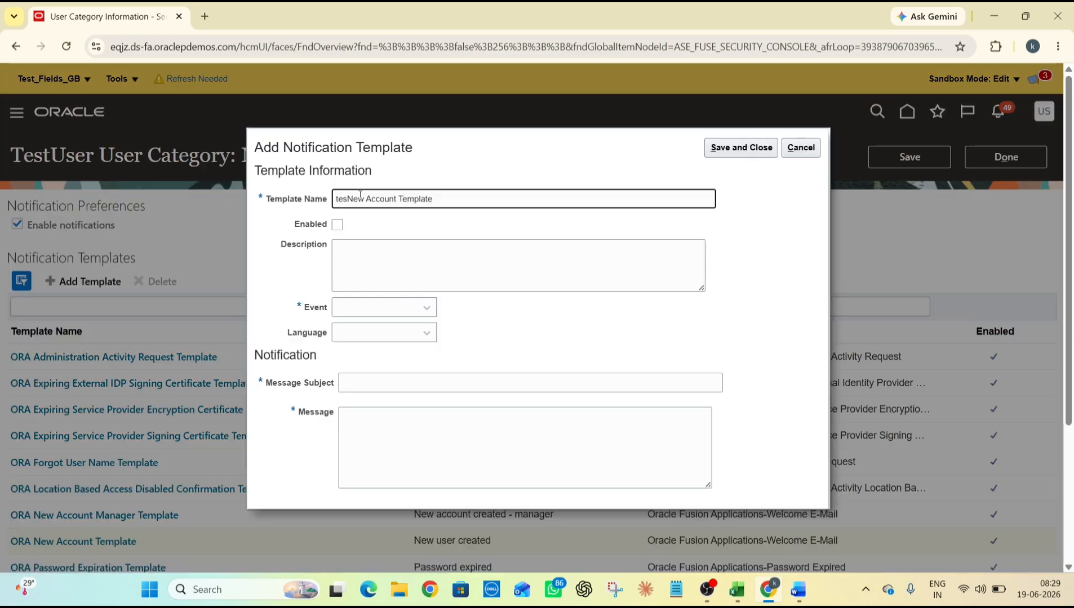
Add notification template 'Test New Account Template' for the New user created event and save it
{"action": "key", "text": "BackSpace"}
{"action": "key", "text": "BackSpace"}
{"action": "type", "text": "Test"}
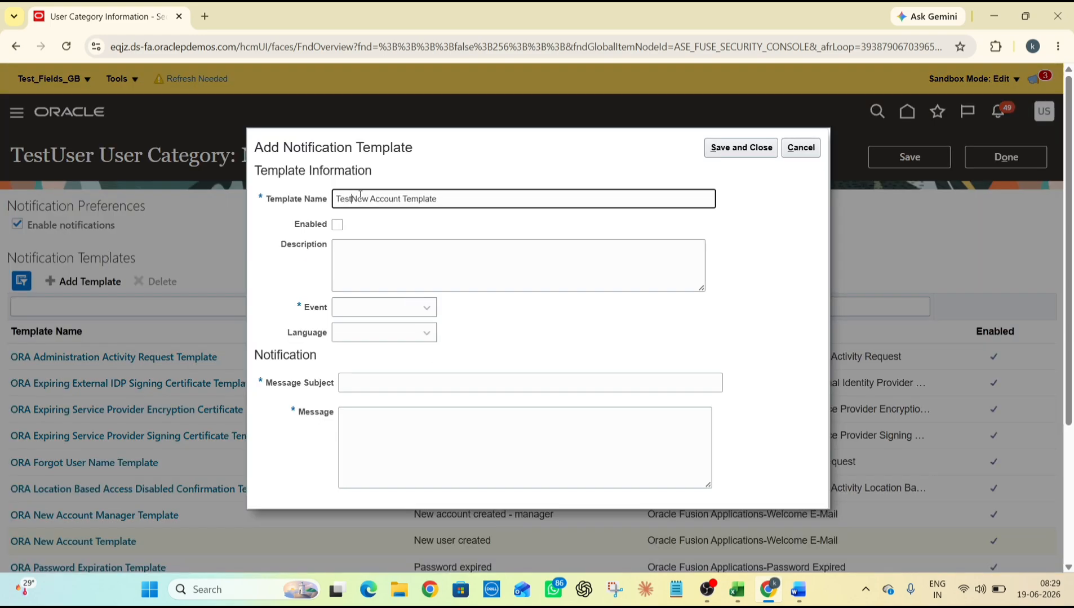
{"action": "left_click", "coordinate": [738, 241]}
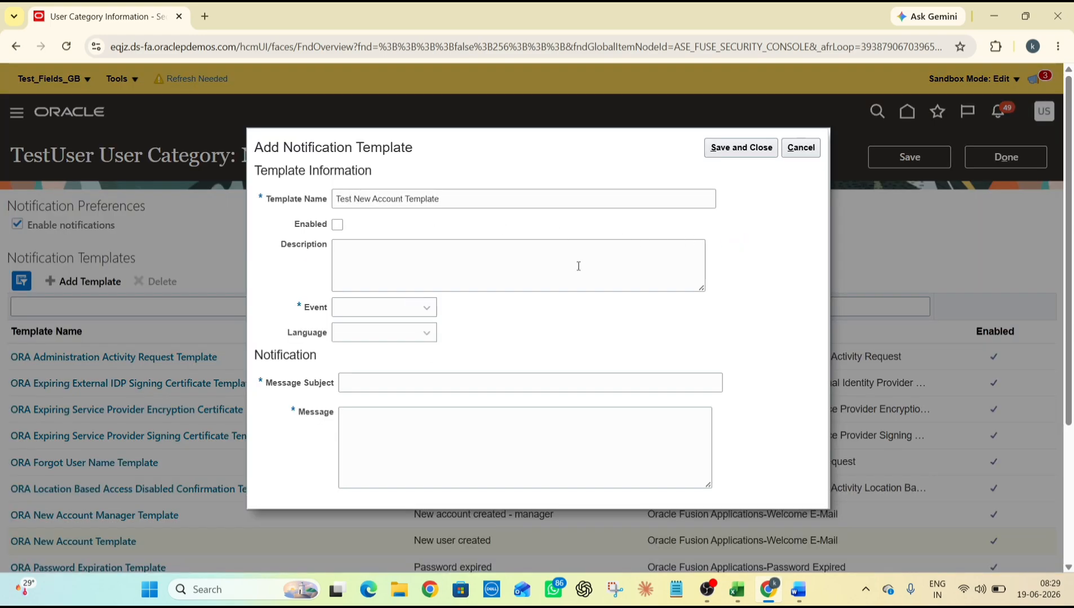
{"action": "left_click", "coordinate": [423, 307]}
{"action": "scroll", "coordinate": [437, 392], "scroll_direction": "down", "scroll_amount": 1}
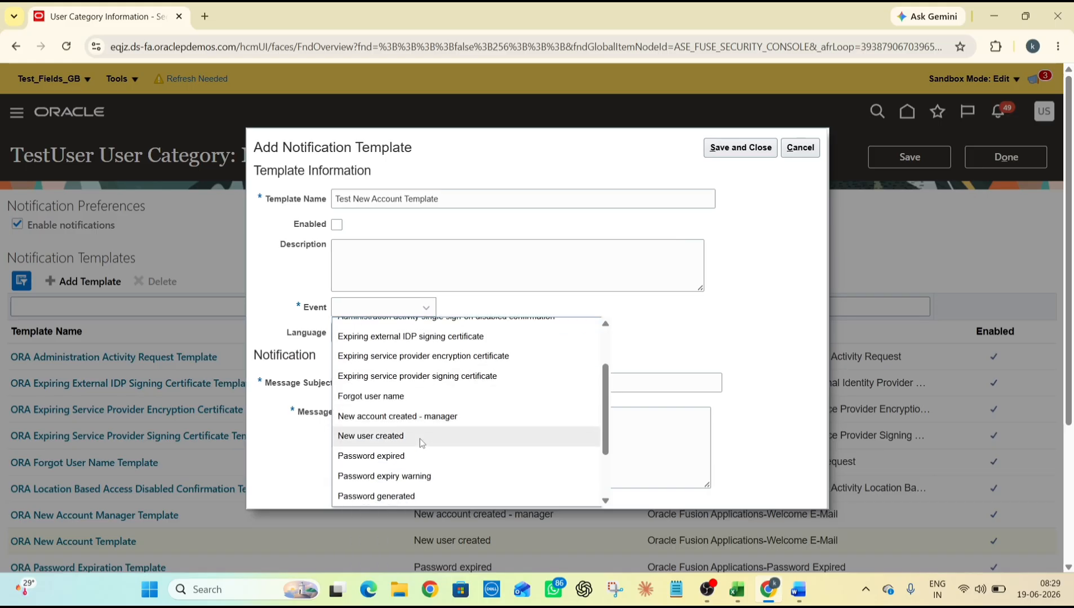
{"action": "left_click", "coordinate": [420, 437]}
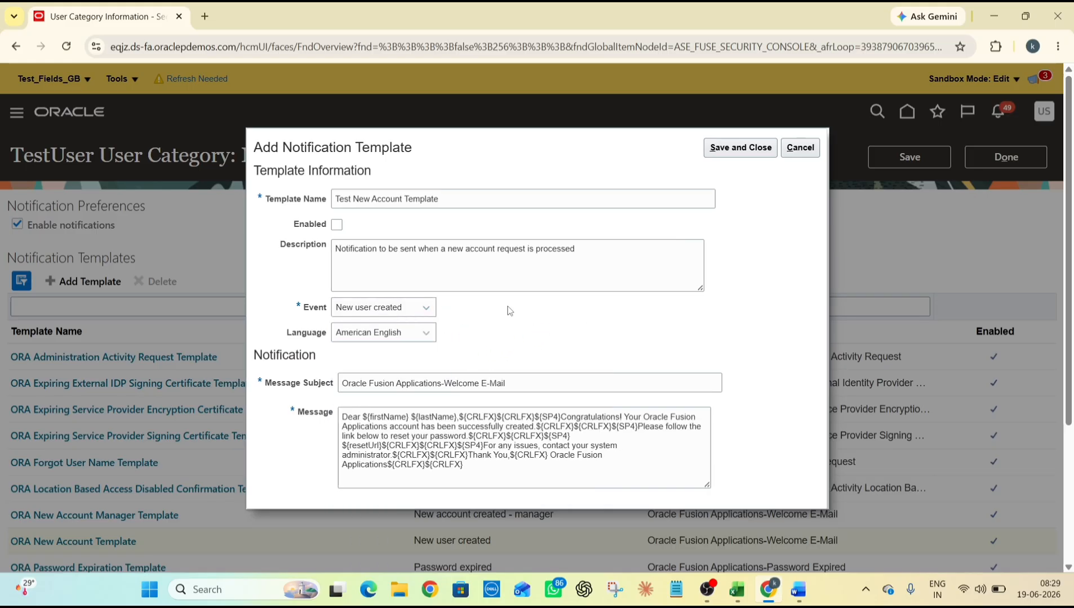
{"action": "scroll", "coordinate": [557, 327], "scroll_direction": "down", "scroll_amount": 1}
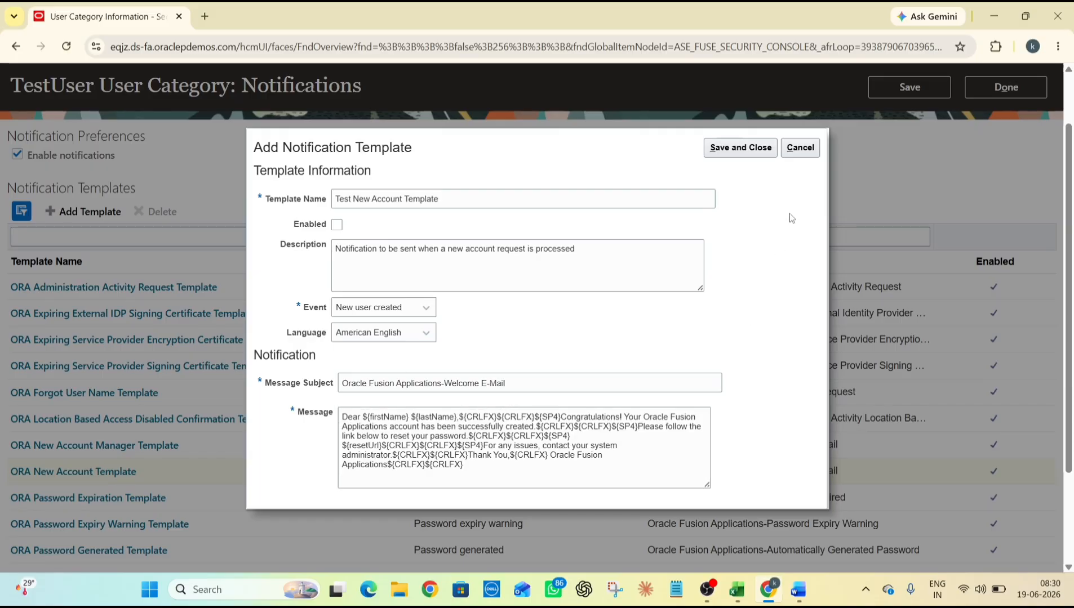
{"action": "left_click", "coordinate": [747, 157]}
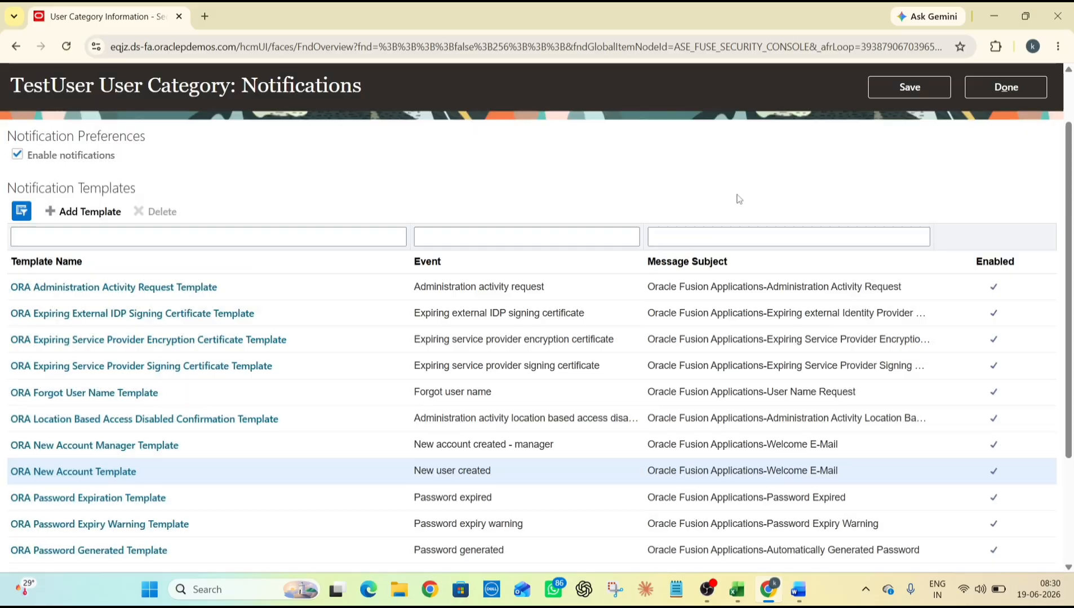
Save the TESTUSER notification changes, finish with the category, and go to the Users page
{"action": "left_click", "coordinate": [909, 94]}
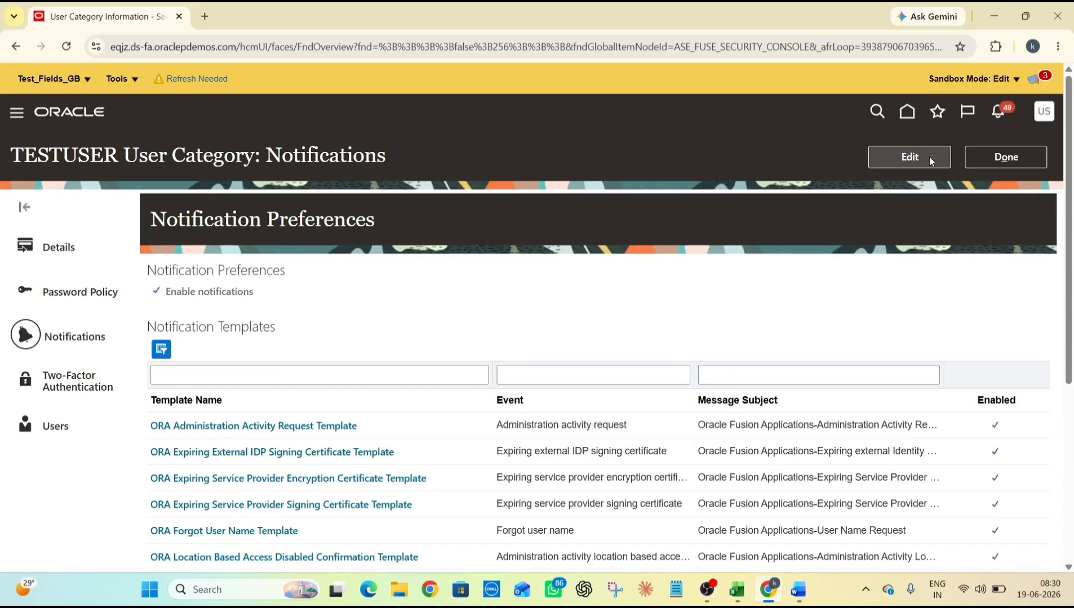
{"action": "left_click", "coordinate": [1005, 158]}
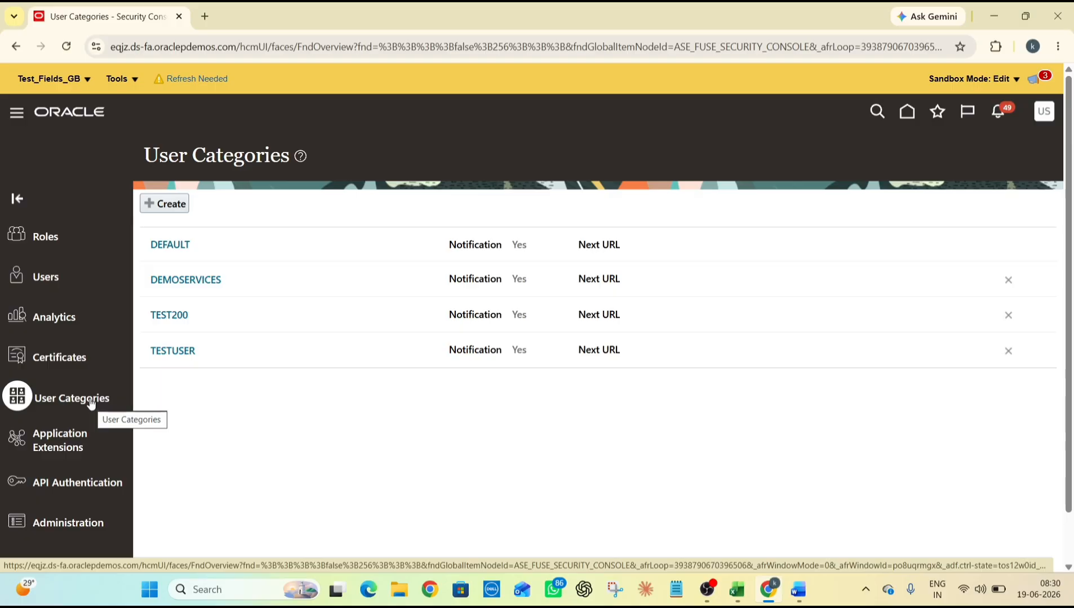
{"action": "left_click", "coordinate": [55, 276]}
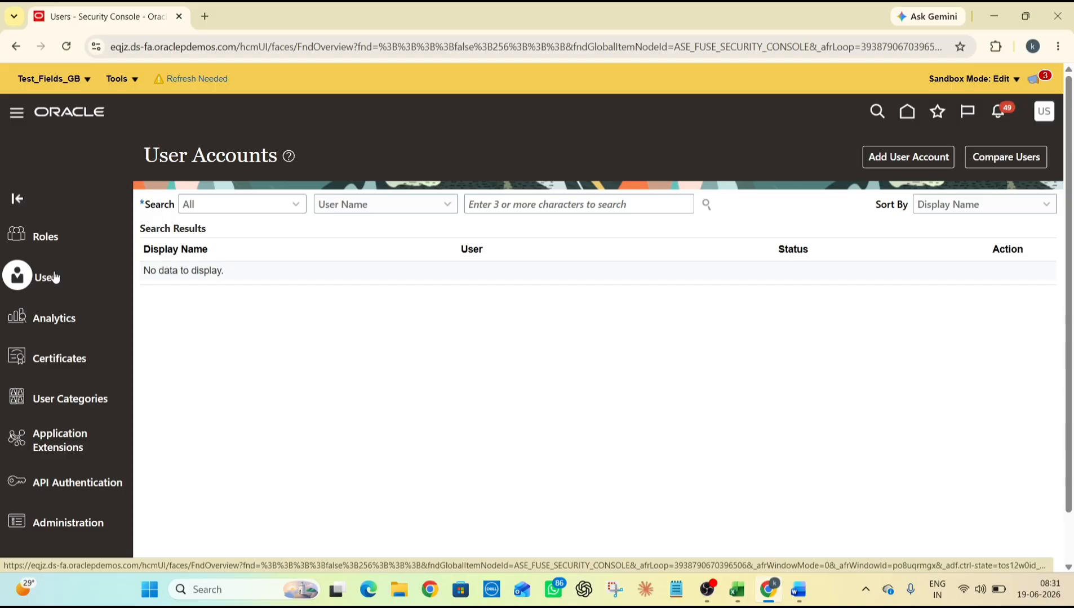
Search User Accounts for the new user's user name and open the matching account
{"action": "left_click", "coordinate": [545, 200]}
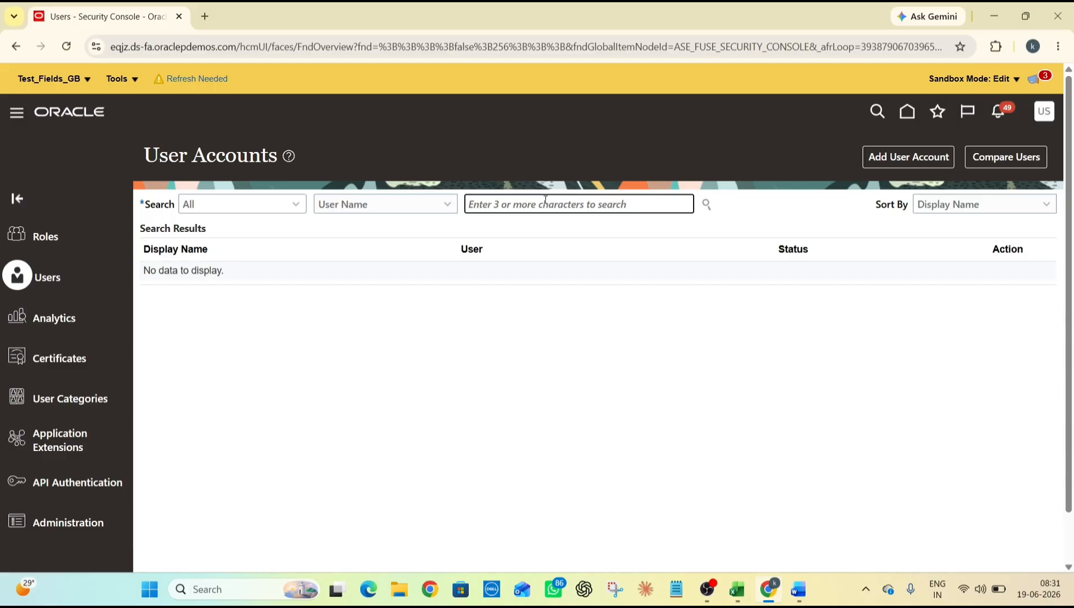
{"action": "type", "text": "J"}
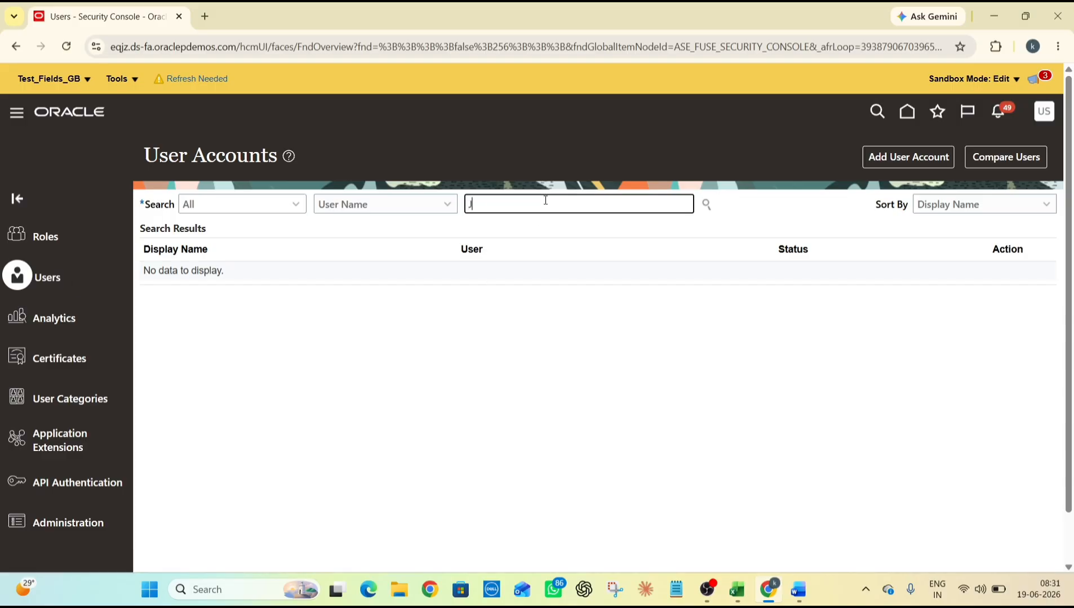
{"action": "type", "text": "ohn.smith"}
{"action": "key", "text": "Return"}
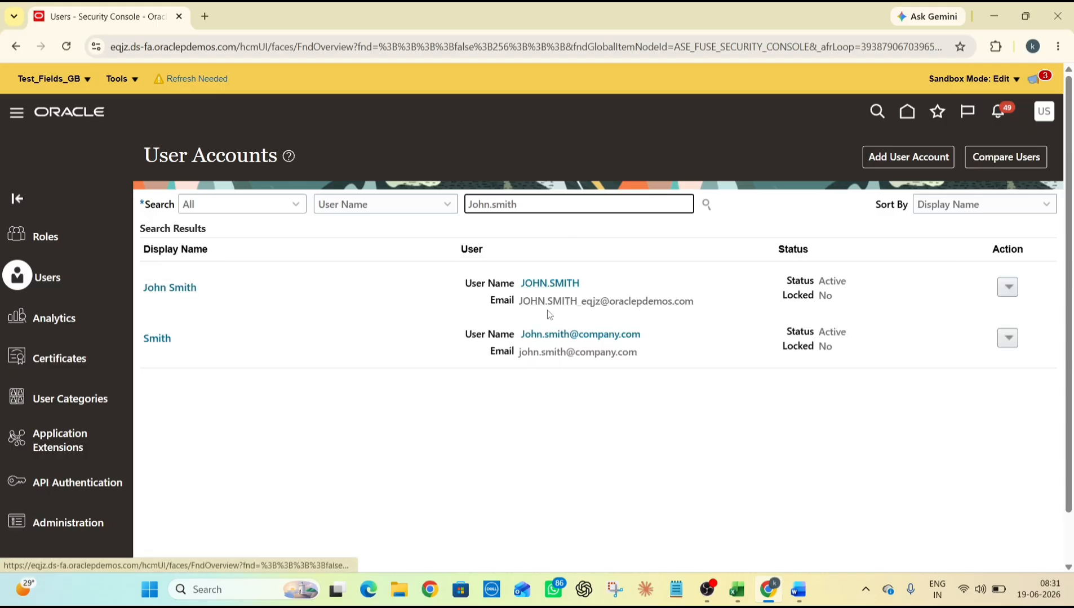
{"action": "left_click", "coordinate": [585, 334]}
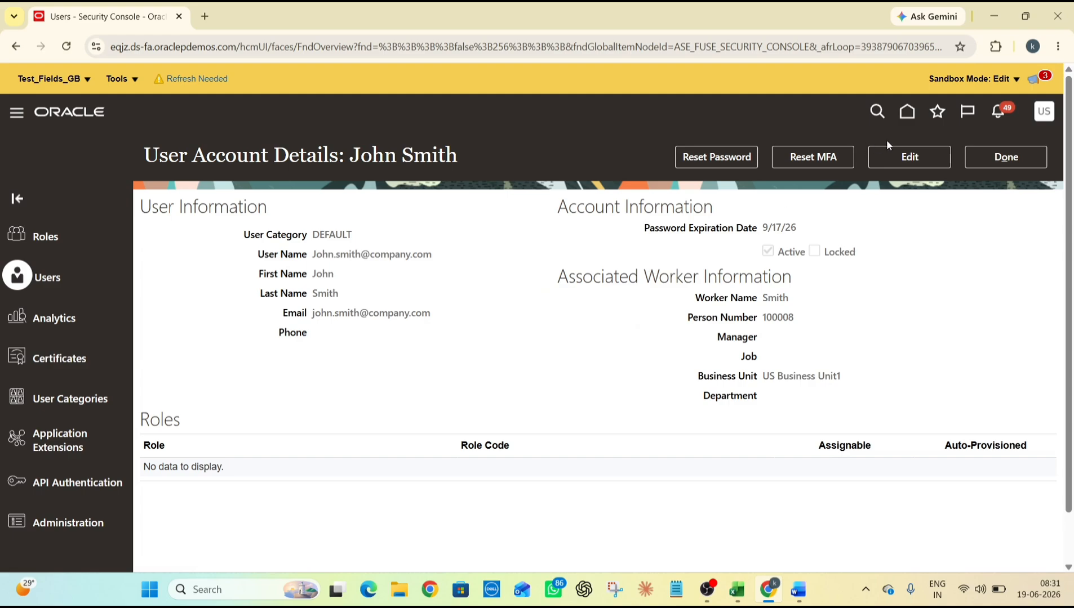
Edit the user account and add the Accounts Payable Specialist job role to its roles
{"action": "left_click", "coordinate": [915, 161]}
{"action": "scroll", "coordinate": [731, 330], "scroll_direction": "down", "scroll_amount": 2}
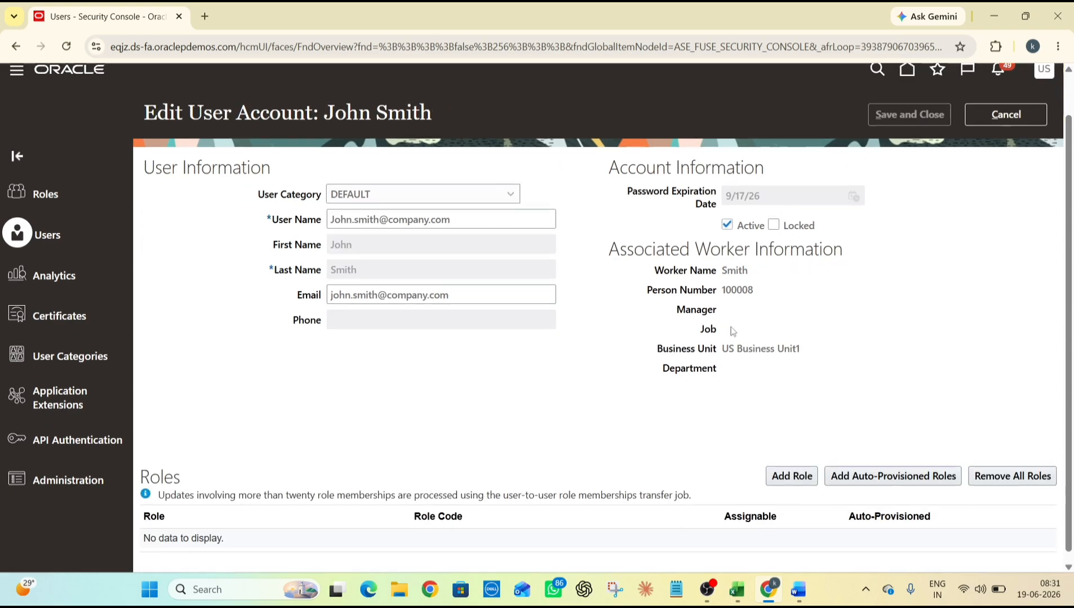
{"action": "left_click", "coordinate": [792, 463]}
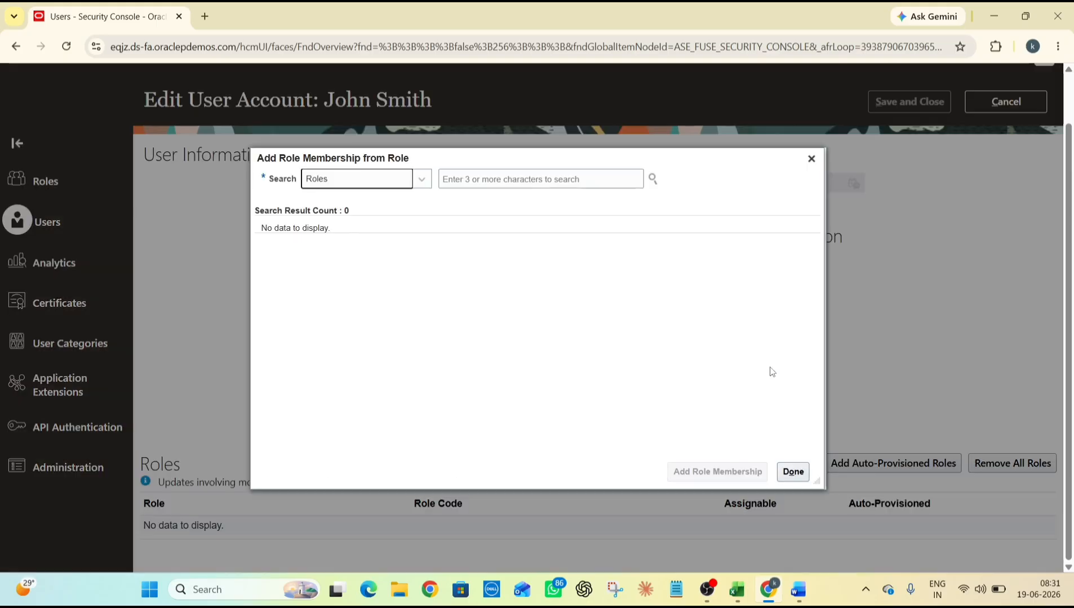
{"action": "left_click", "coordinate": [504, 185]}
{"action": "type", "text": "Acc"}
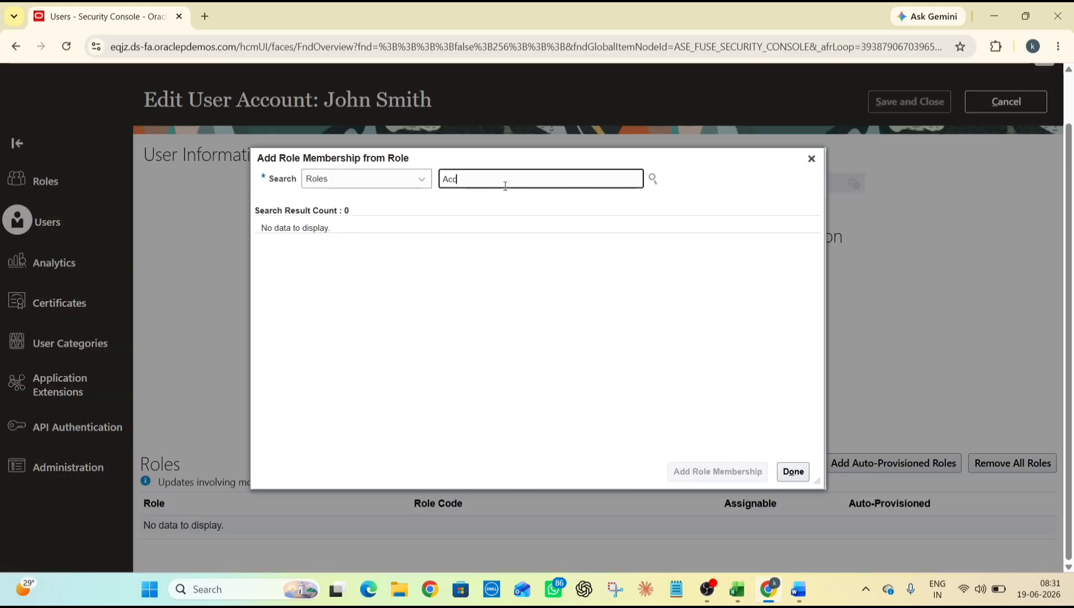
{"action": "type", "text": "ounts"}
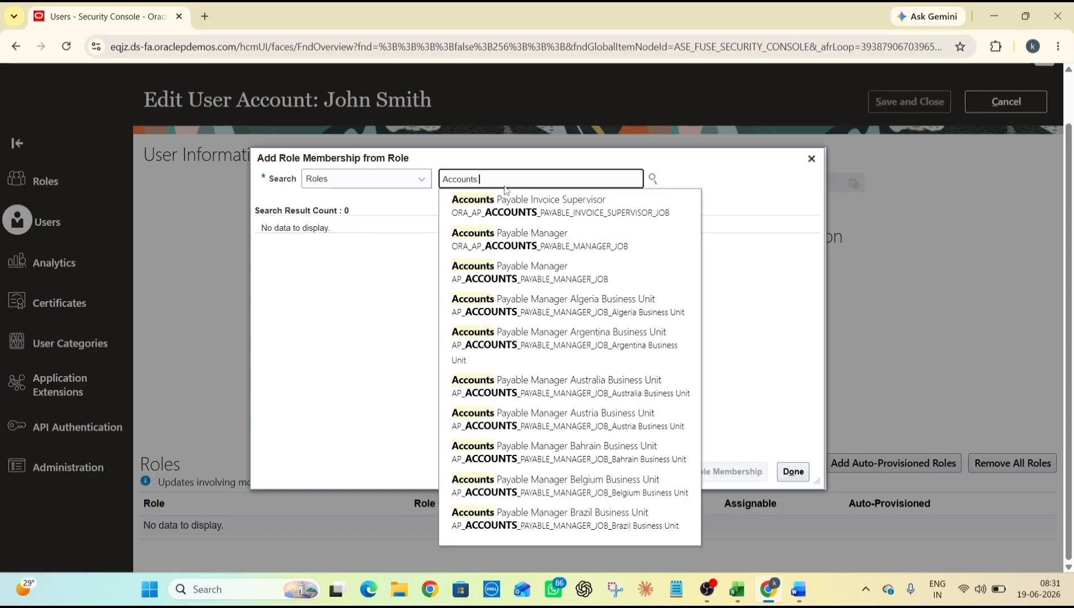
{"action": "type", "text": "pa"}
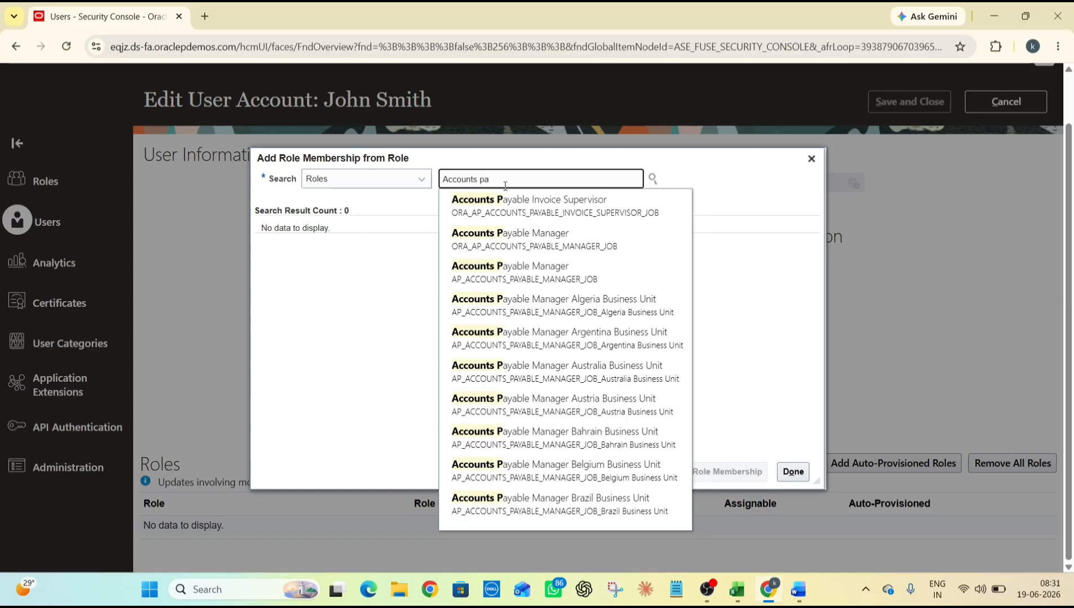
{"action": "type", "text": "yab"}
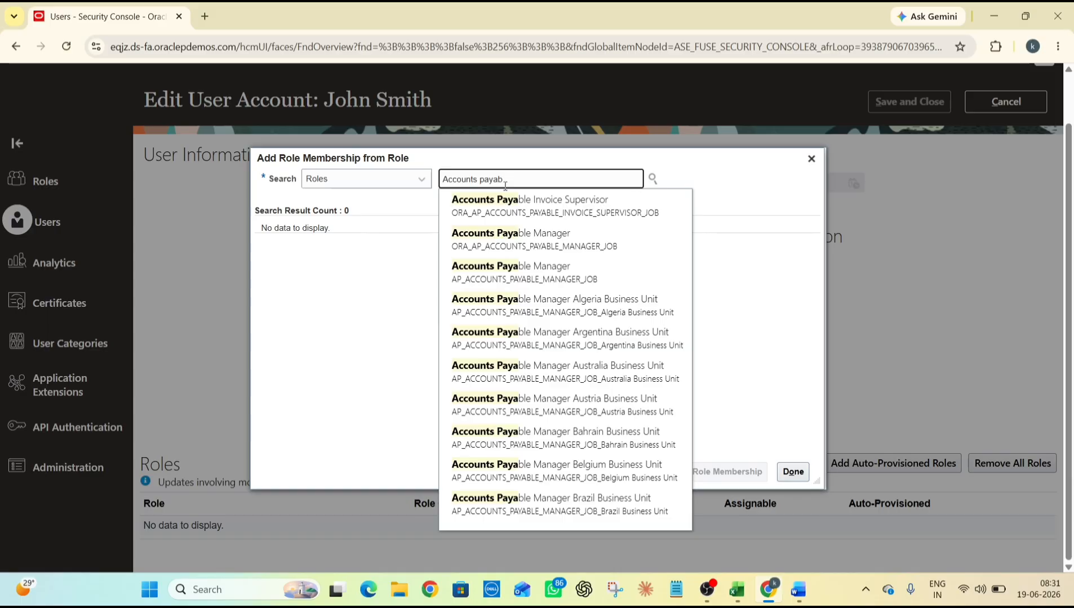
{"action": "type", "text": "le s"}
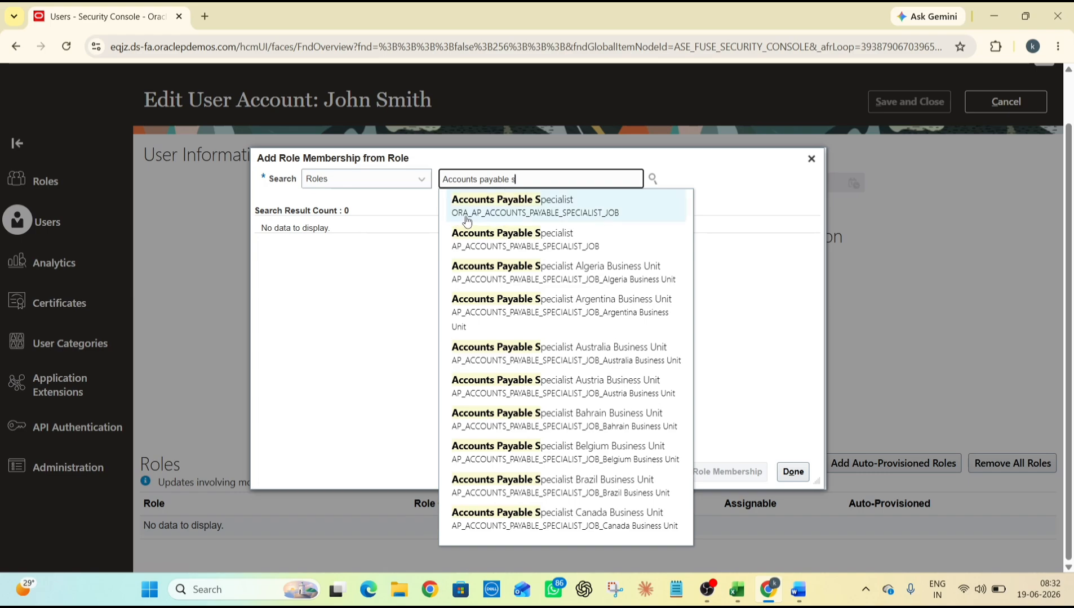
{"action": "left_click", "coordinate": [526, 213]}
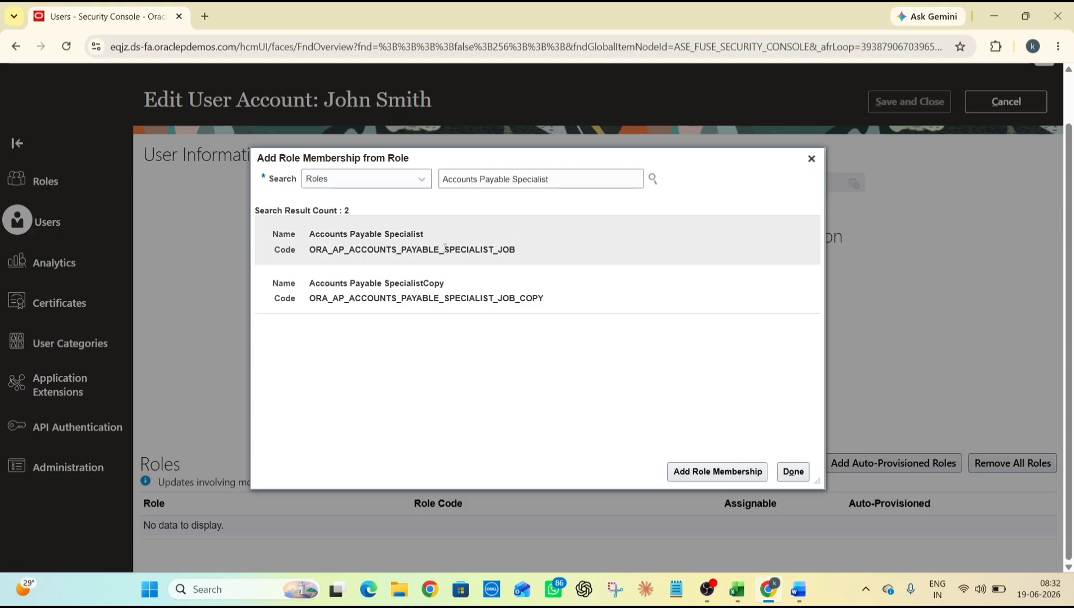
{"action": "left_click", "coordinate": [444, 249]}
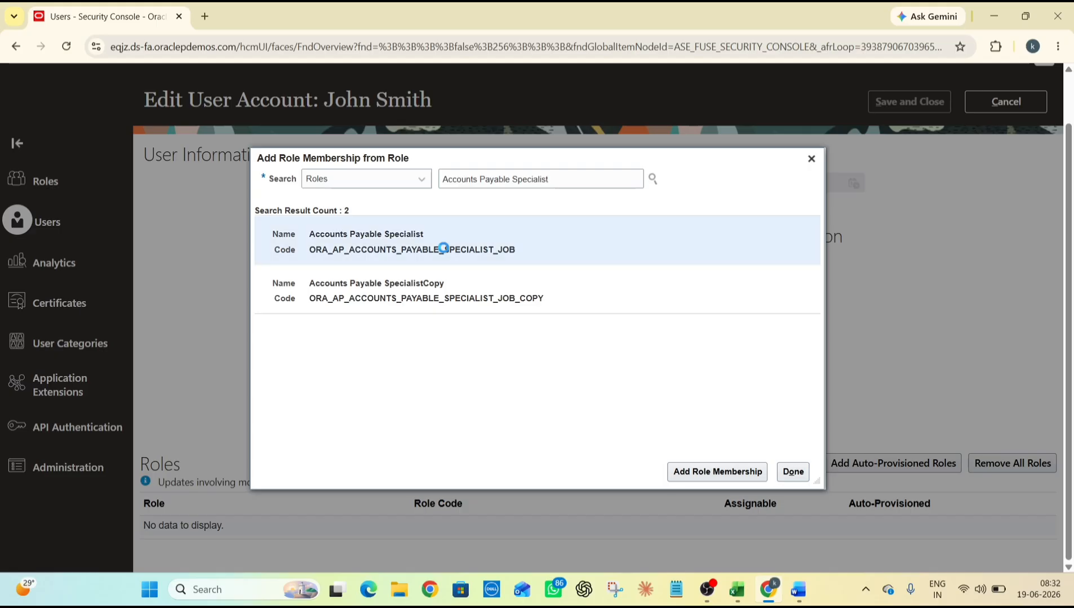
{"action": "left_click", "coordinate": [716, 472]}
{"action": "left_click", "coordinate": [793, 471]}
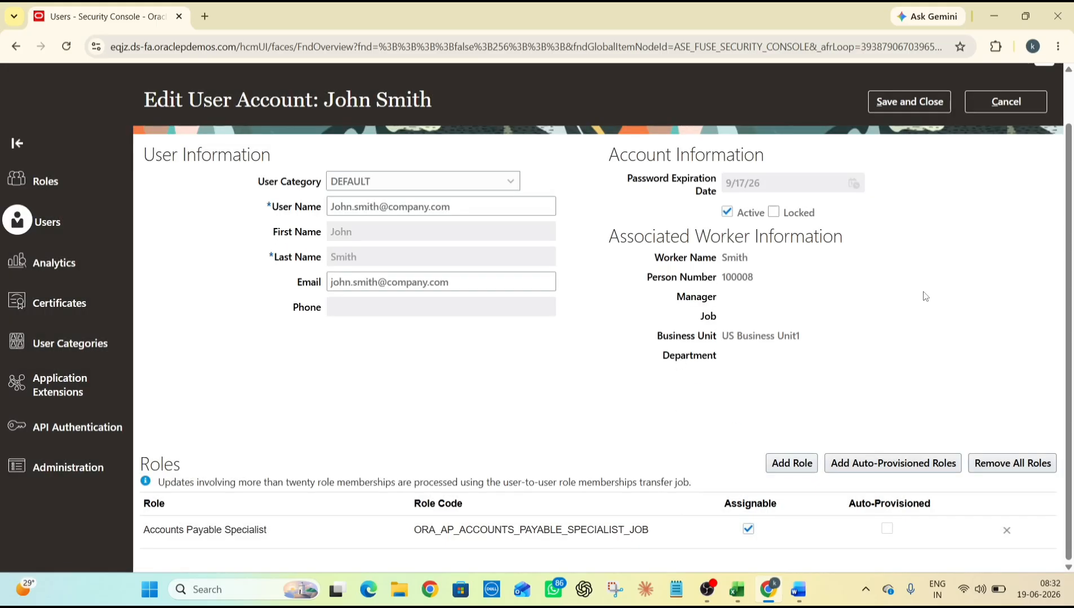
{"action": "scroll", "coordinate": [917, 192], "scroll_direction": "up", "scroll_amount": 1}
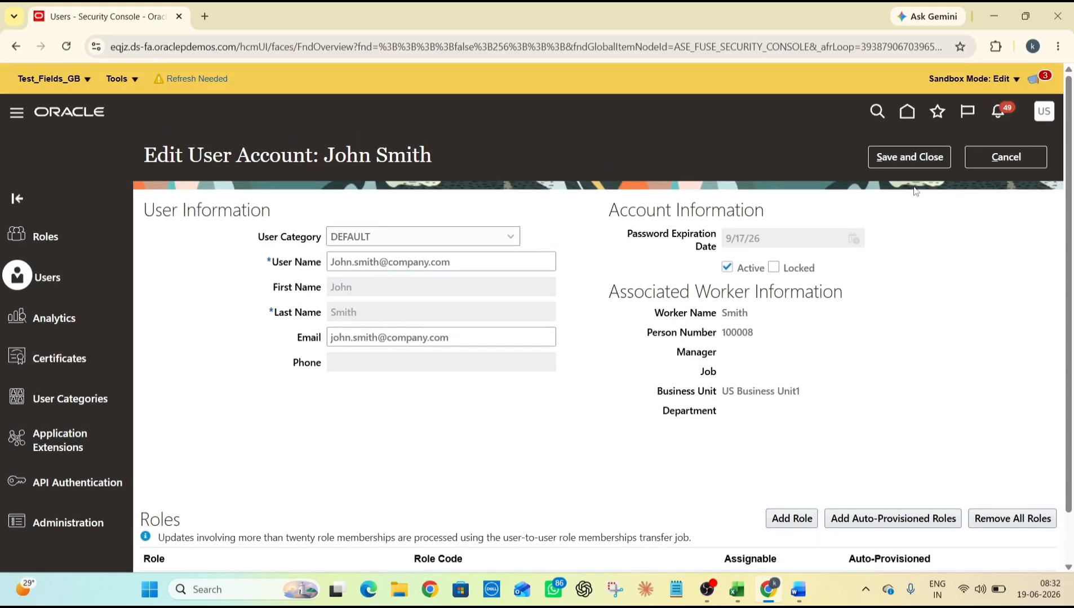
Save the Accounts Payable Specialist role, return to User Accounts, and scroll the Navigator to Tools
{"action": "left_click", "coordinate": [910, 157]}
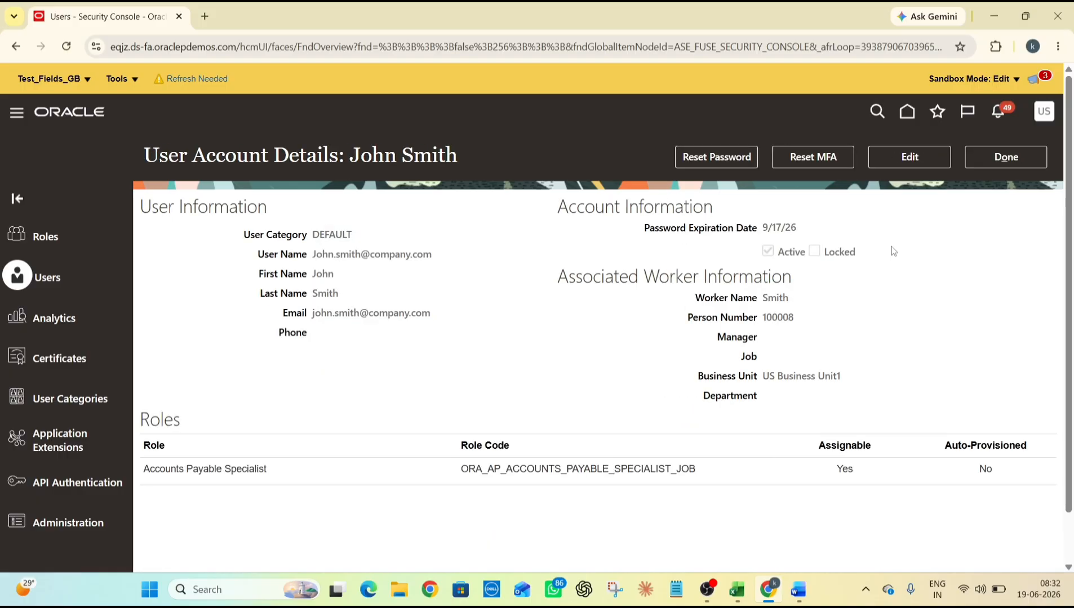
{"action": "left_click", "coordinate": [1009, 162]}
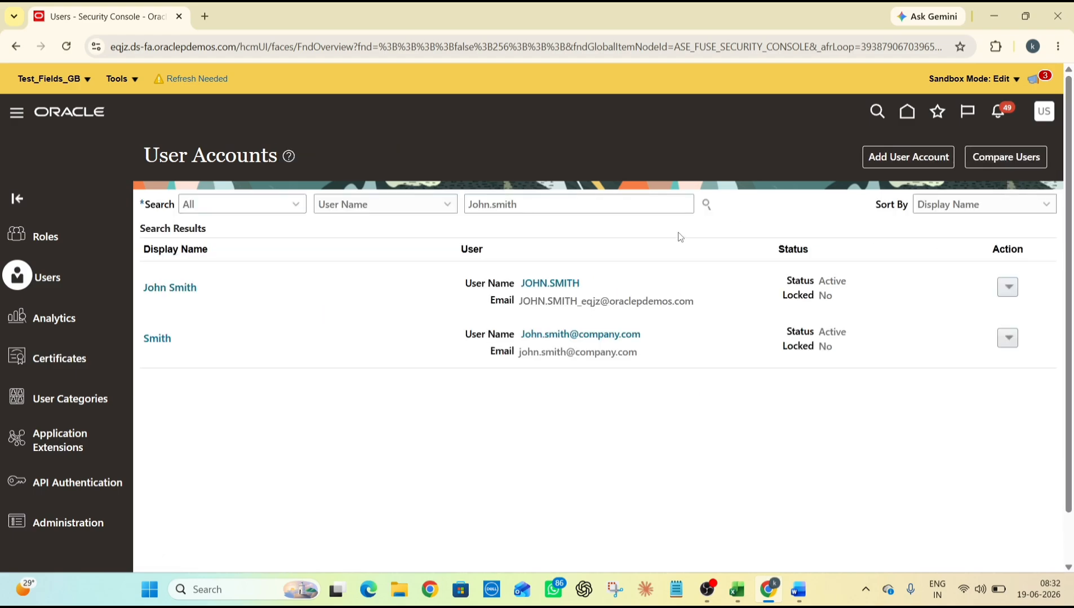
{"action": "left_click", "coordinate": [72, 141]}
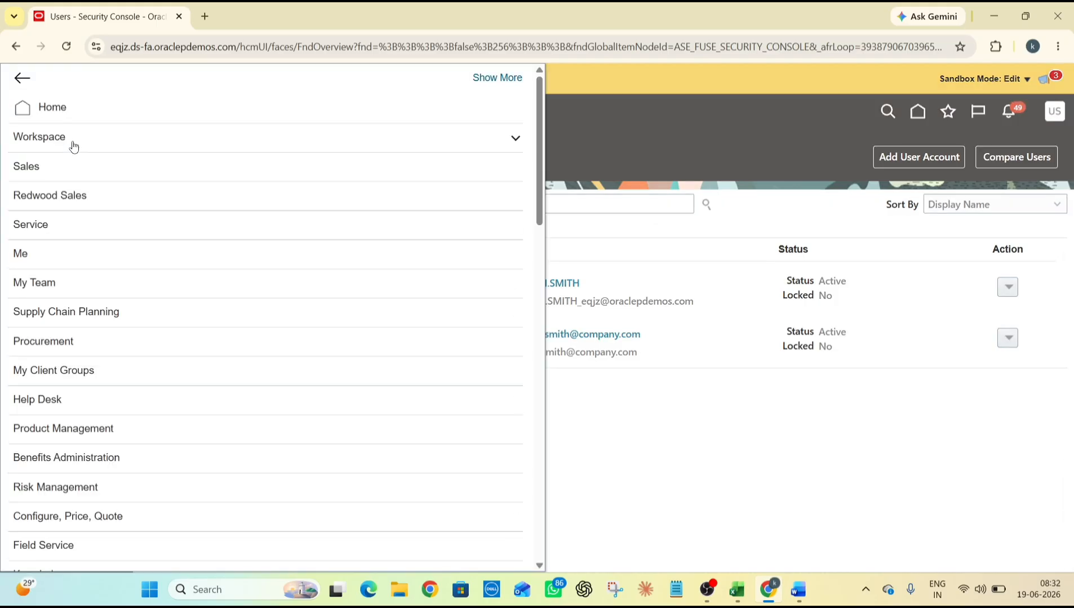
{"action": "scroll", "coordinate": [107, 270], "scroll_direction": "down", "scroll_amount": 7}
{"action": "scroll", "coordinate": [133, 320], "scroll_direction": "down", "scroll_amount": 7}
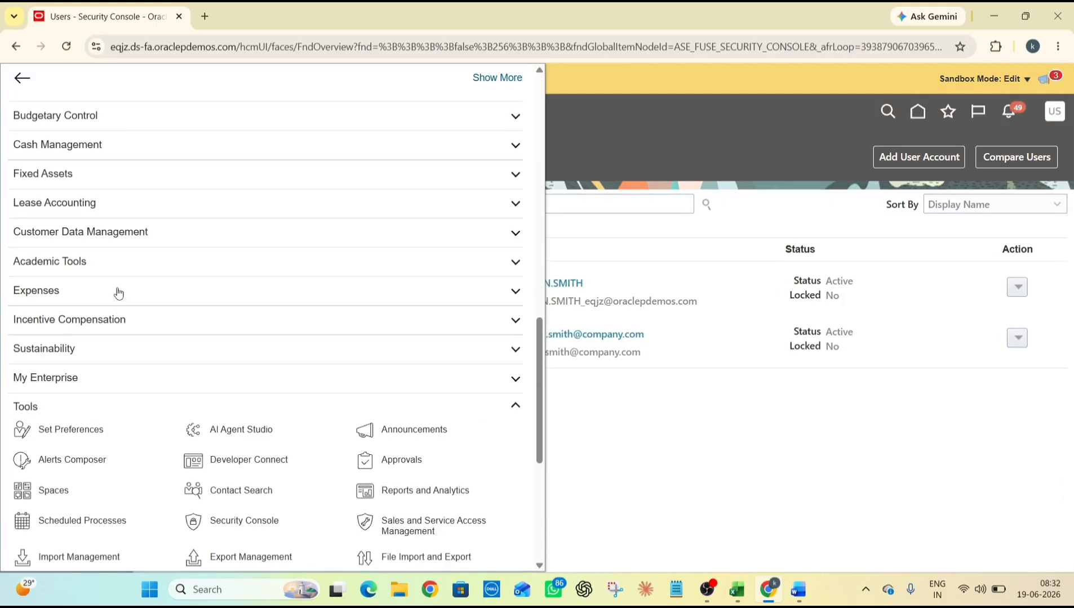
{"action": "scroll", "coordinate": [103, 390], "scroll_direction": "down", "scroll_amount": 3}
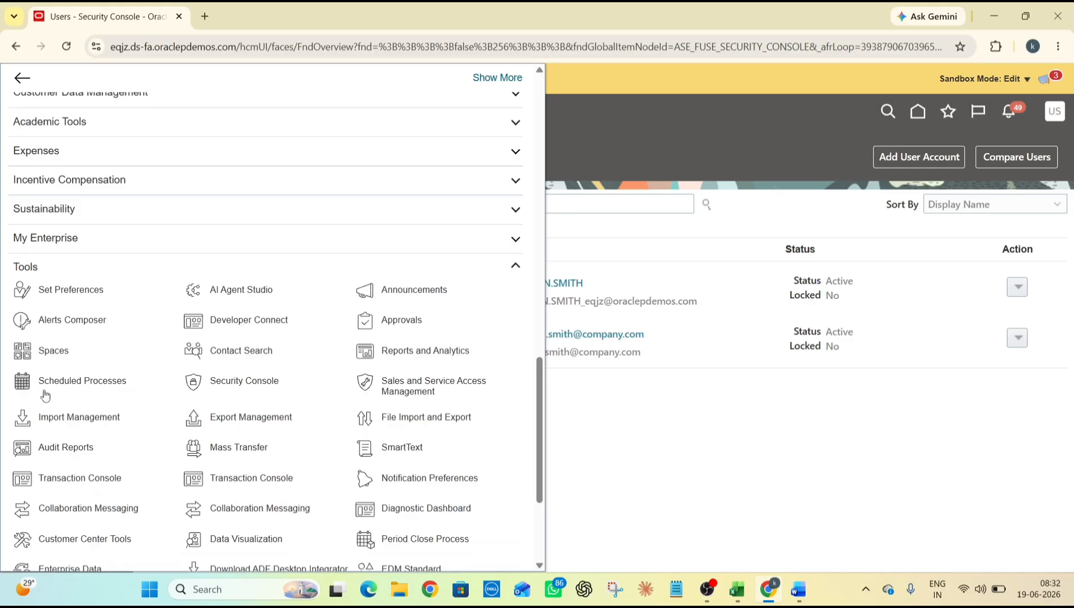
In Scheduled Processes, schedule a new process using the Send Pending LDAP Requests job
{"action": "left_click", "coordinate": [62, 376]}
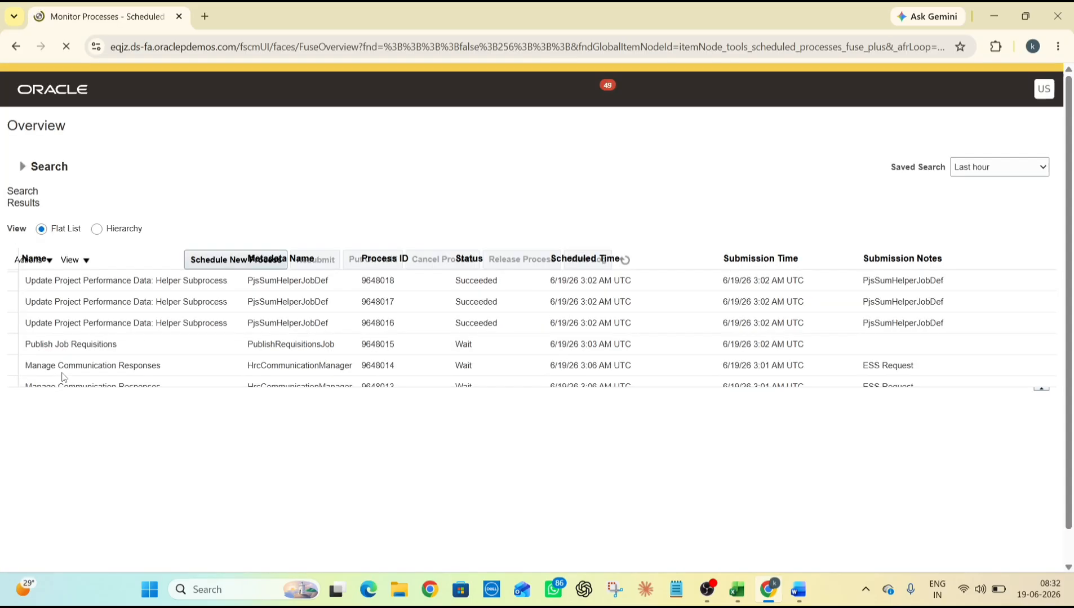
{"action": "left_click", "coordinate": [169, 285]}
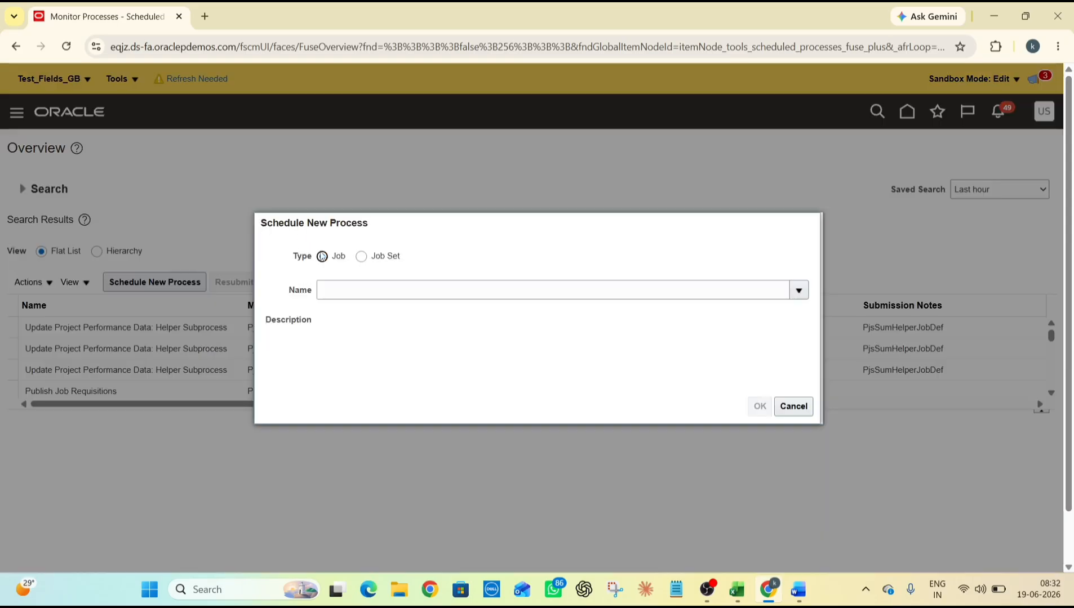
{"action": "left_click", "coordinate": [362, 290]}
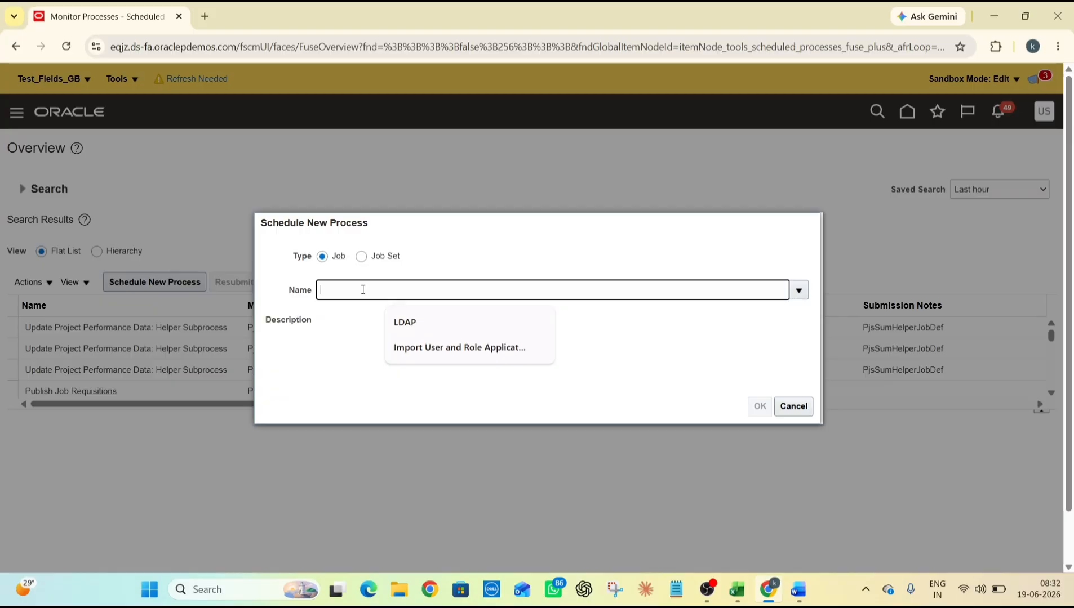
{"action": "left_click", "coordinate": [390, 317]}
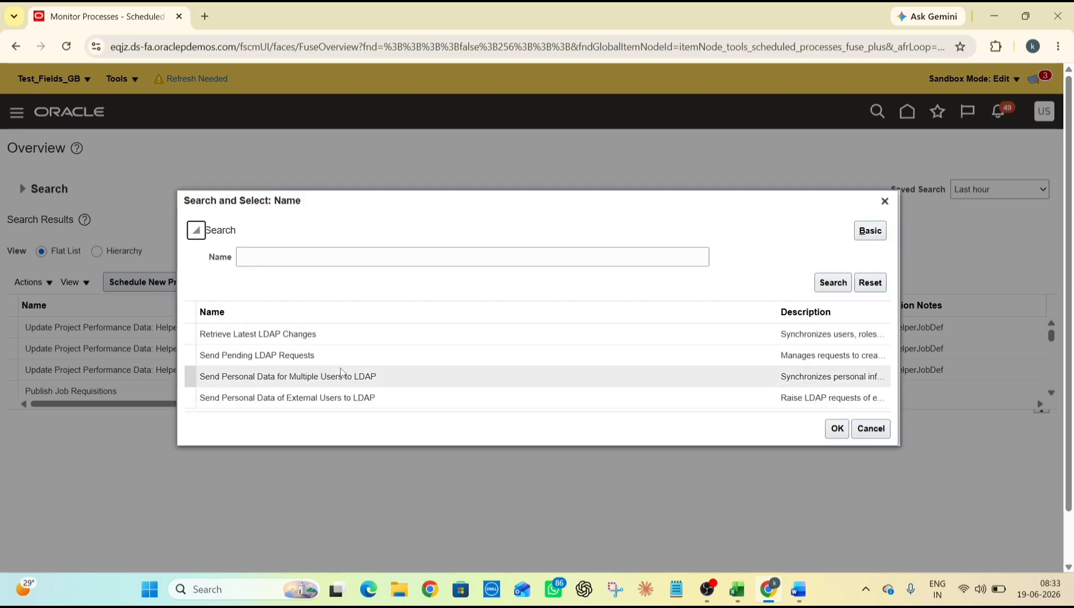
{"action": "double_click", "coordinate": [340, 360]}
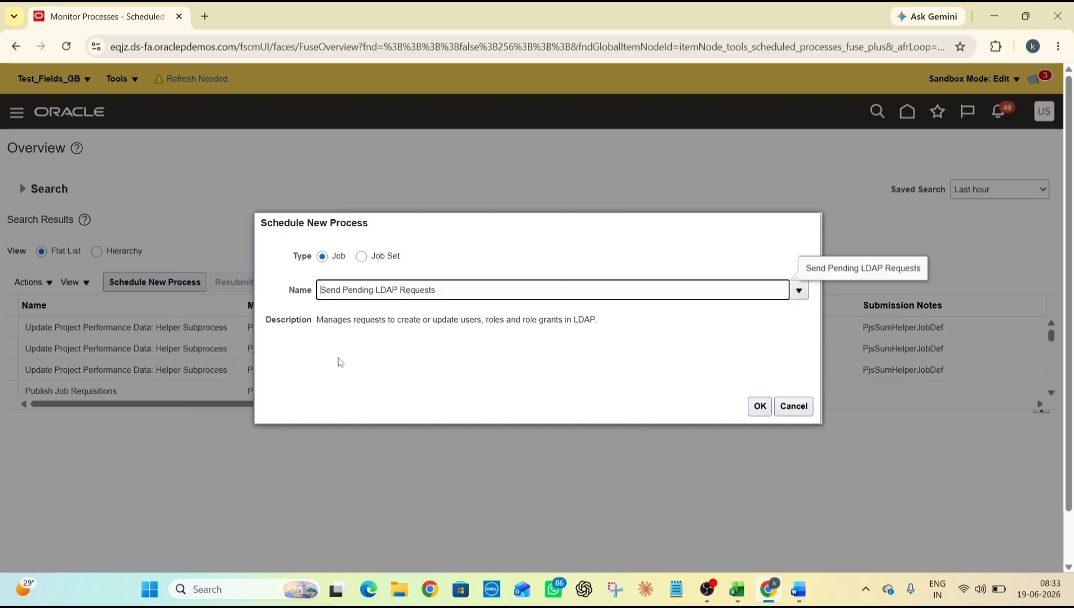
{"action": "left_click", "coordinate": [759, 406]}
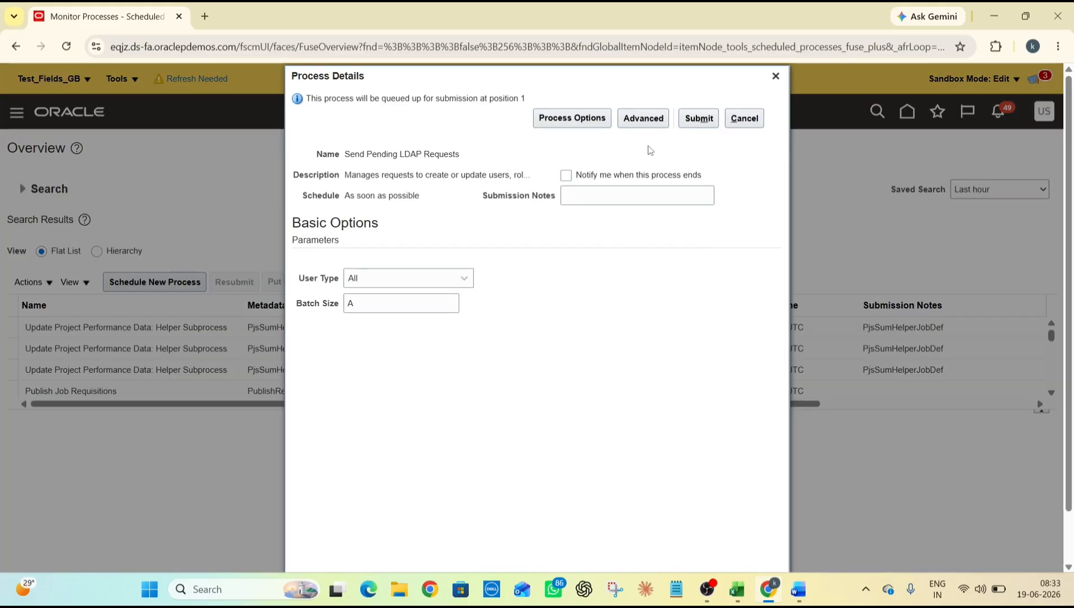
Submit the job, copy its process ID 9648022, and expand the search criteria
{"action": "left_click", "coordinate": [699, 118]}
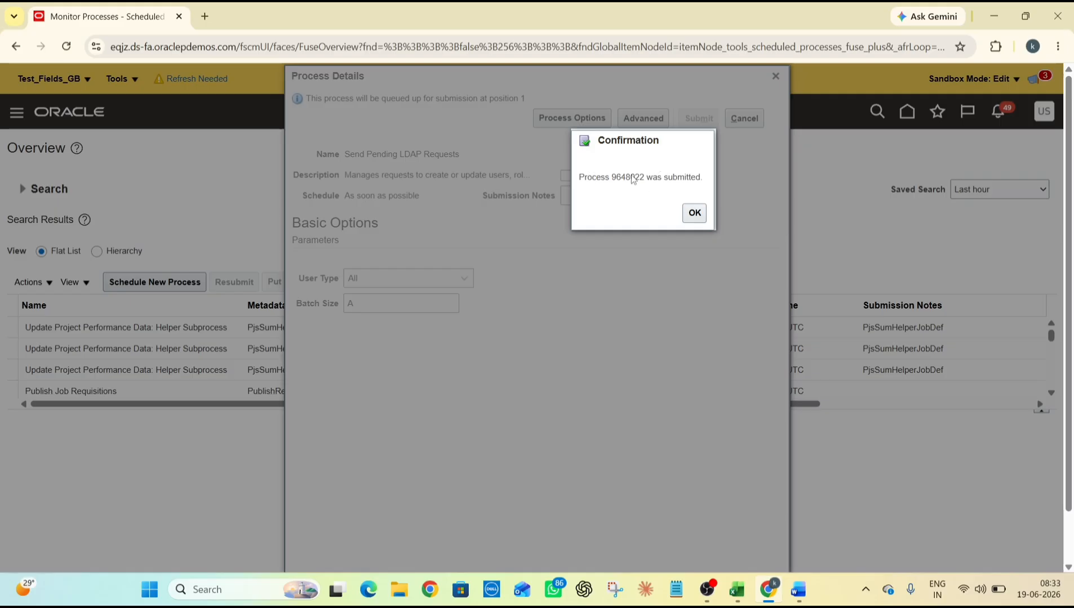
{"action": "double_click", "coordinate": [632, 178]}
{"action": "left_click", "coordinate": [695, 213]}
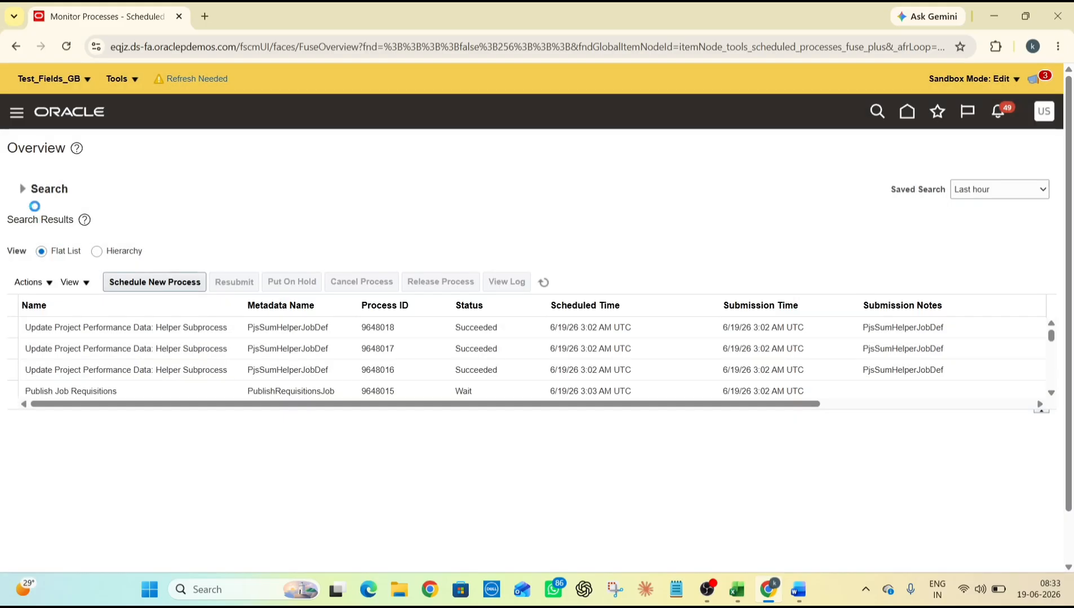
{"action": "left_click", "coordinate": [23, 190]}
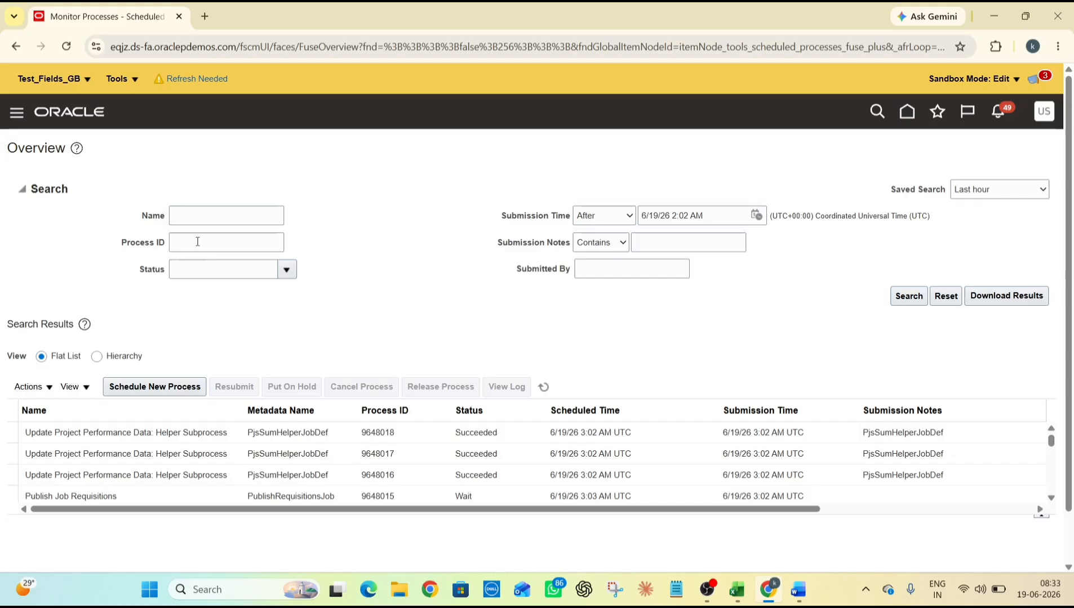
Search for process ID 9648022 and refresh until its status shows Succeeded
{"action": "left_click", "coordinate": [198, 242]}
{"action": "type", "text": "9648022"}
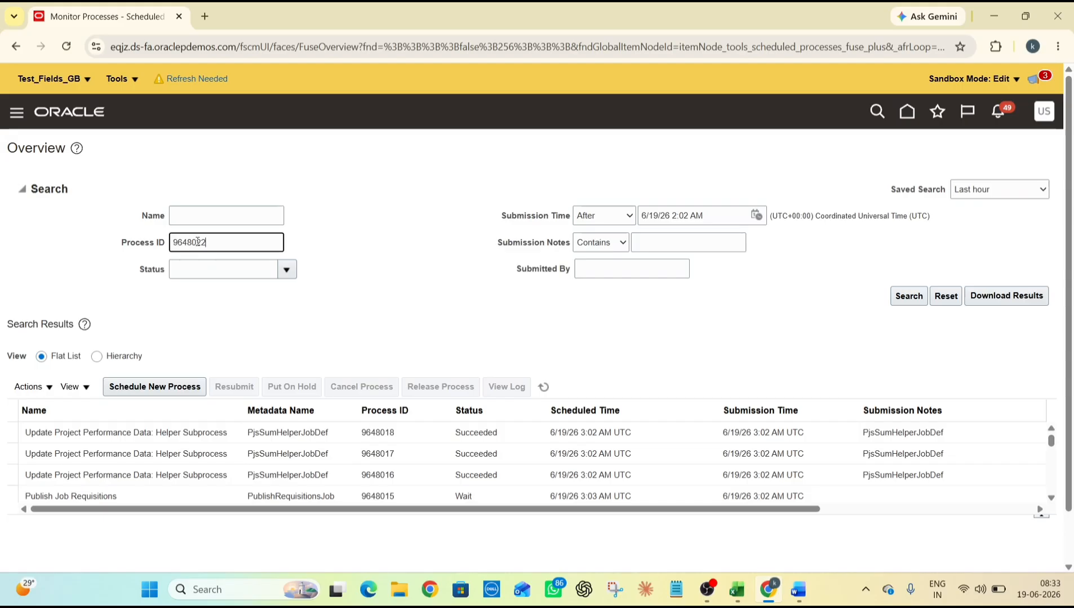
{"action": "key", "text": "Return"}
{"action": "left_click", "coordinate": [543, 389]}
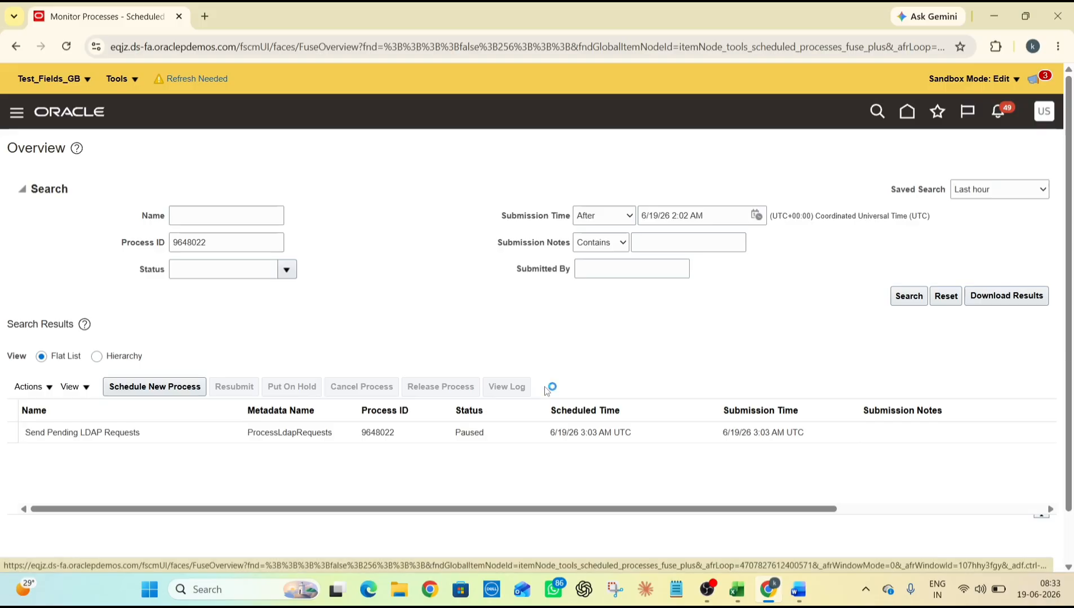
{"action": "left_click", "coordinate": [545, 387]}
{"action": "left_click", "coordinate": [544, 389]}
{"action": "left_click", "coordinate": [544, 388]}
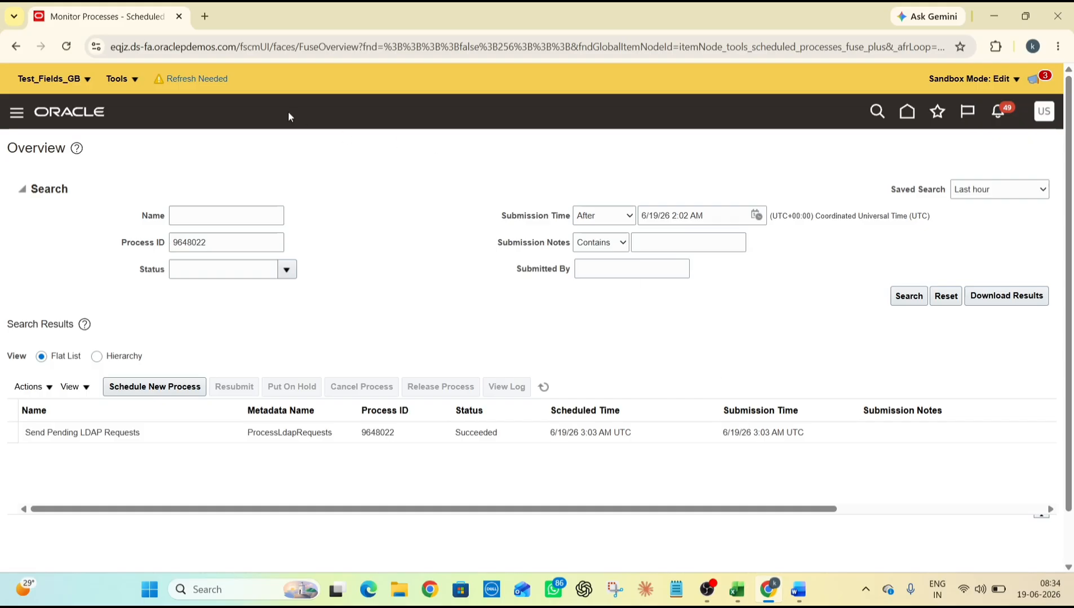
Copy the Oracle base URL and load it in a new Incognito window
{"action": "left_click", "coordinate": [232, 52]}
{"action": "left_click", "coordinate": [233, 45]}
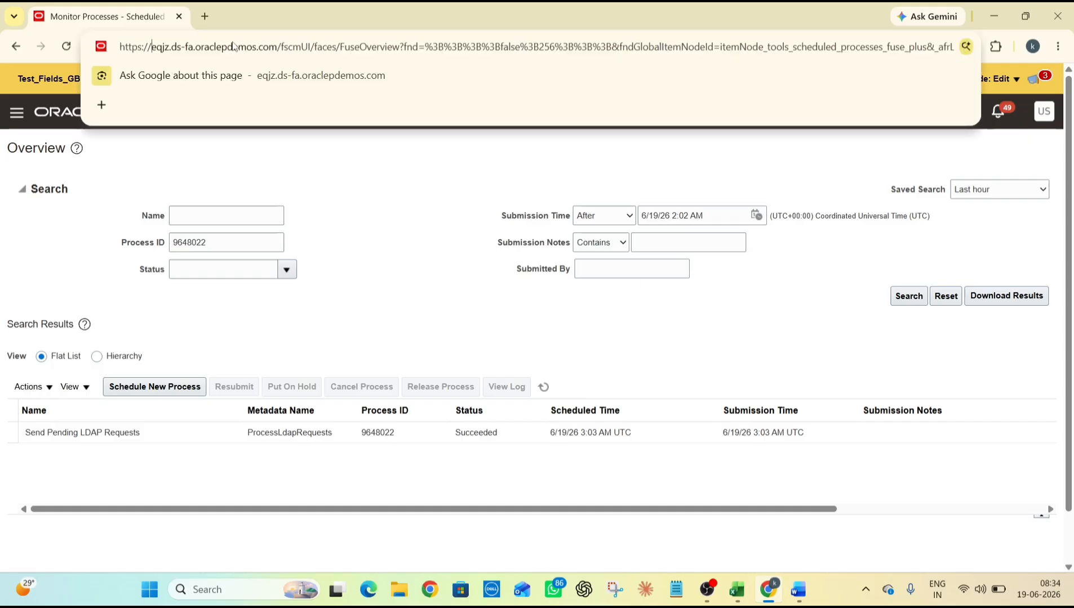
{"action": "key", "text": "Left"}
{"action": "key", "text": "Left"}
{"action": "key", "text": "Left"}
{"action": "key", "text": "Left"}
{"action": "key", "text": "shift+Right"}
{"action": "key", "text": "shift+Right"}
{"action": "key", "text": "shift+Right"}
{"action": "key", "text": "shift+Right"}
{"action": "key", "text": "shift+Right"}
{"action": "key", "text": "shift+Right"}
{"action": "key", "text": "shift+Right"}
{"action": "key", "text": "shift+Right"}
{"action": "key", "text": "shift+Right"}
{"action": "key", "text": "shift+Right"}
{"action": "key", "text": "shift+Right"}
{"action": "key", "text": "shift+Right"}
{"action": "key", "text": "shift+Right"}
{"action": "key", "text": "shift+Right"}
{"action": "key", "text": "shift+Right"}
{"action": "key", "text": "shift+Right"}
{"action": "key", "text": "shift+Right"}
{"action": "key", "text": "shift+Right"}
{"action": "key", "text": "shift+Right"}
{"action": "key", "text": "shift+Right"}
{"action": "key", "text": "ctrl+c"}
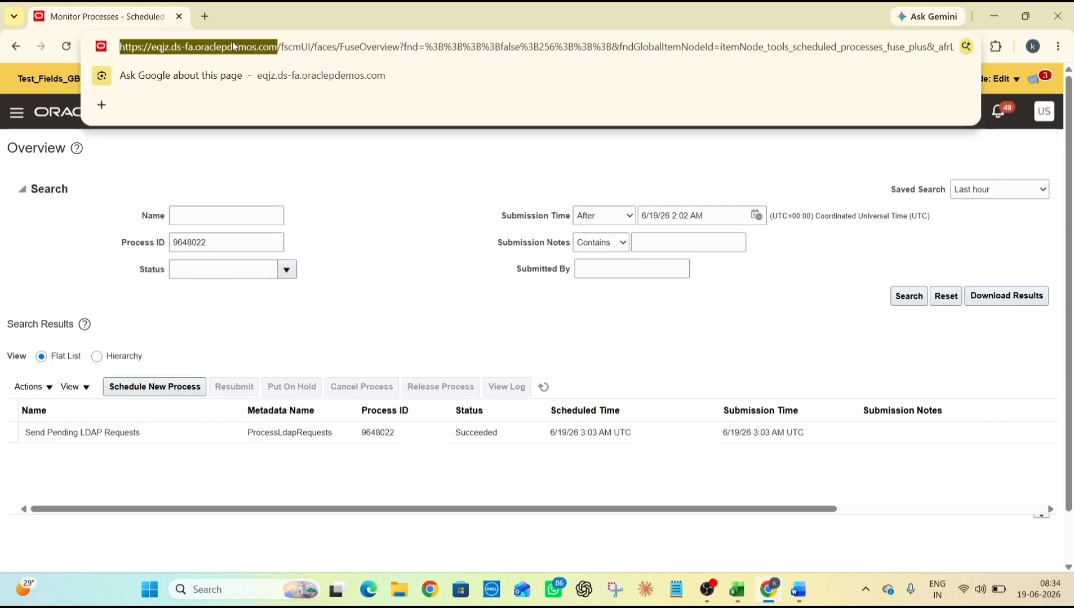
{"action": "left_click", "coordinate": [1056, 47]}
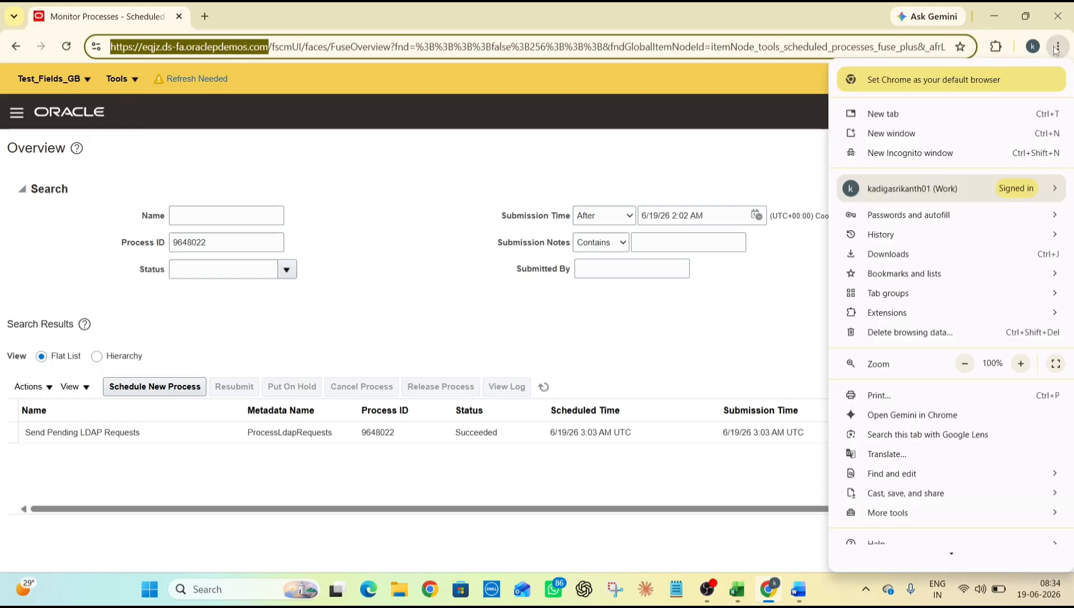
{"action": "left_click", "coordinate": [926, 156]}
{"action": "key", "text": "ctrl+v"}
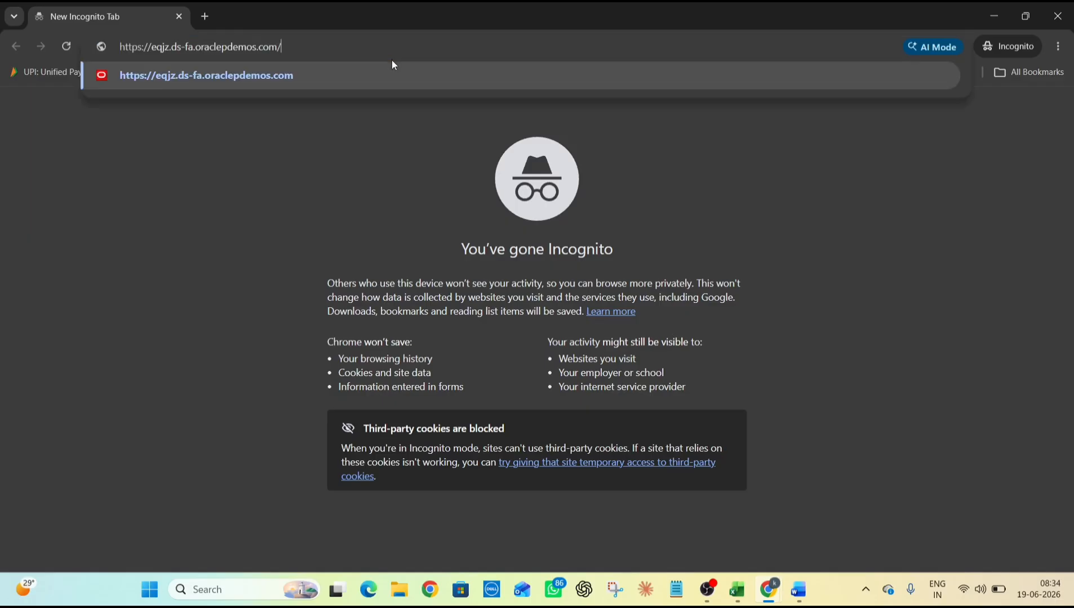
{"action": "key", "text": "Return"}
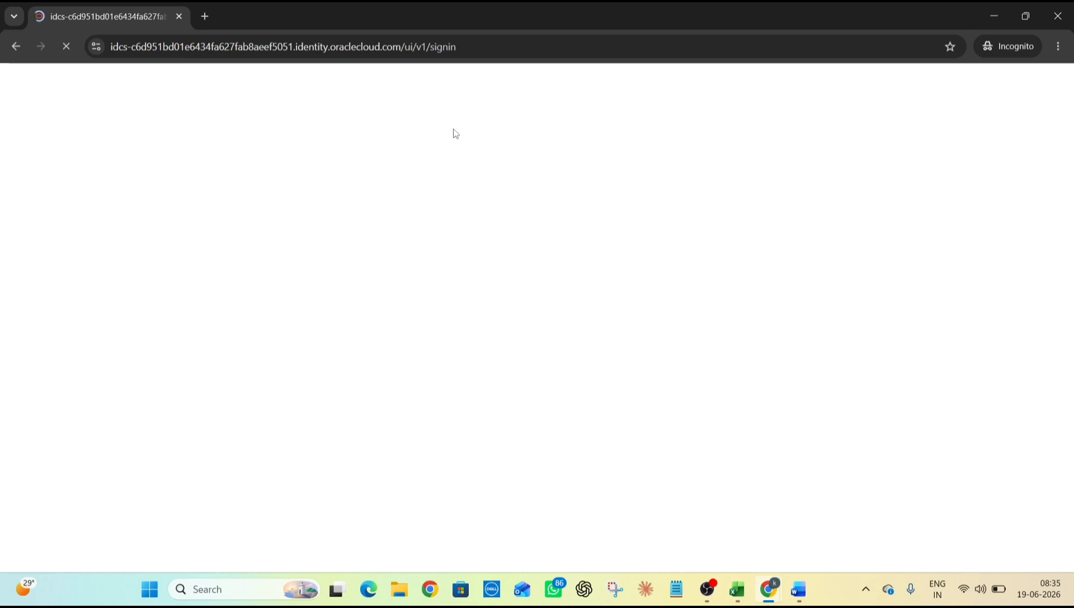
Sign in with the new user's username and password from the training workbook
{"action": "key", "text": "alt+Tab"}
{"action": "key", "text": "alt+Tab"}
{"action": "key", "text": "alt+Tab"}
{"action": "key", "text": "alt+Tab"}
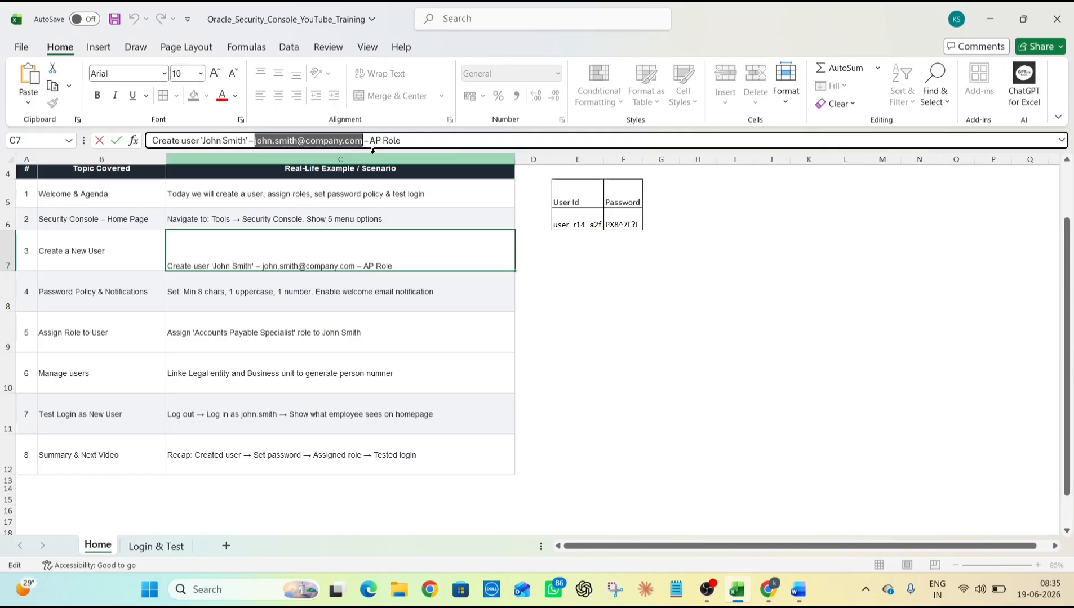
{"action": "key", "text": "alt+Tab"}
{"action": "key", "text": "alt+Tab"}
{"action": "key", "text": "alt+Tab"}
{"action": "key", "text": "alt+Tab"}
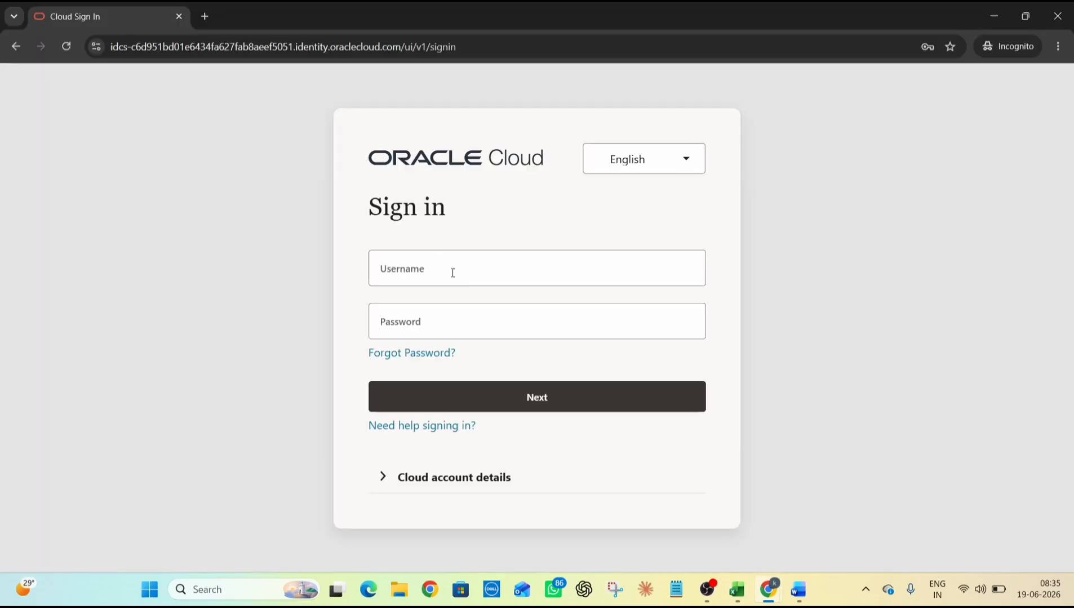
{"action": "left_click", "coordinate": [465, 270]}
{"action": "key", "text": "ctrl+v"}
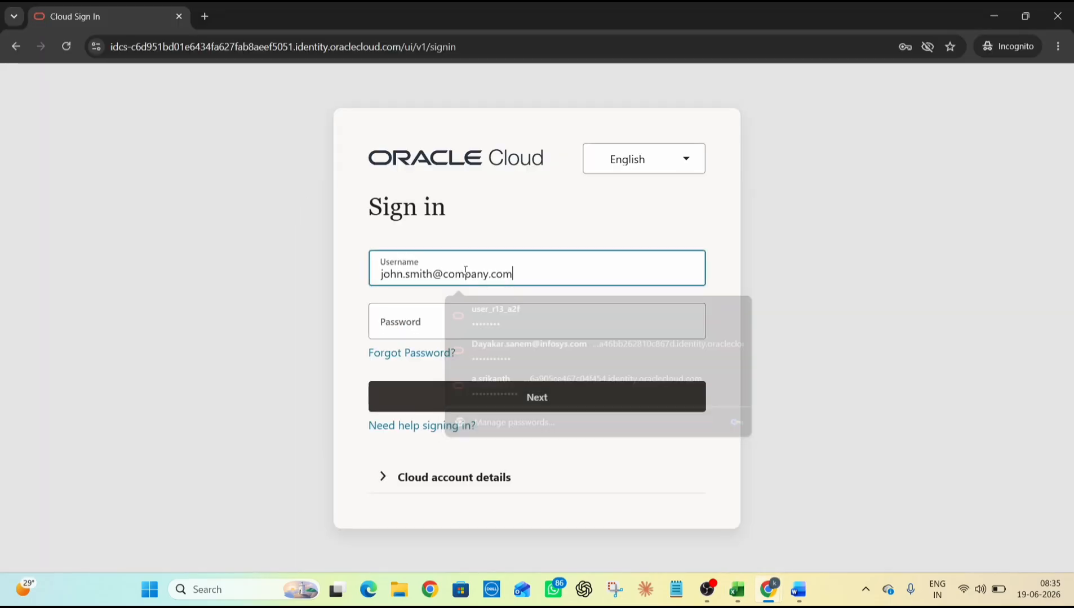
{"action": "left_click", "coordinate": [420, 325]}
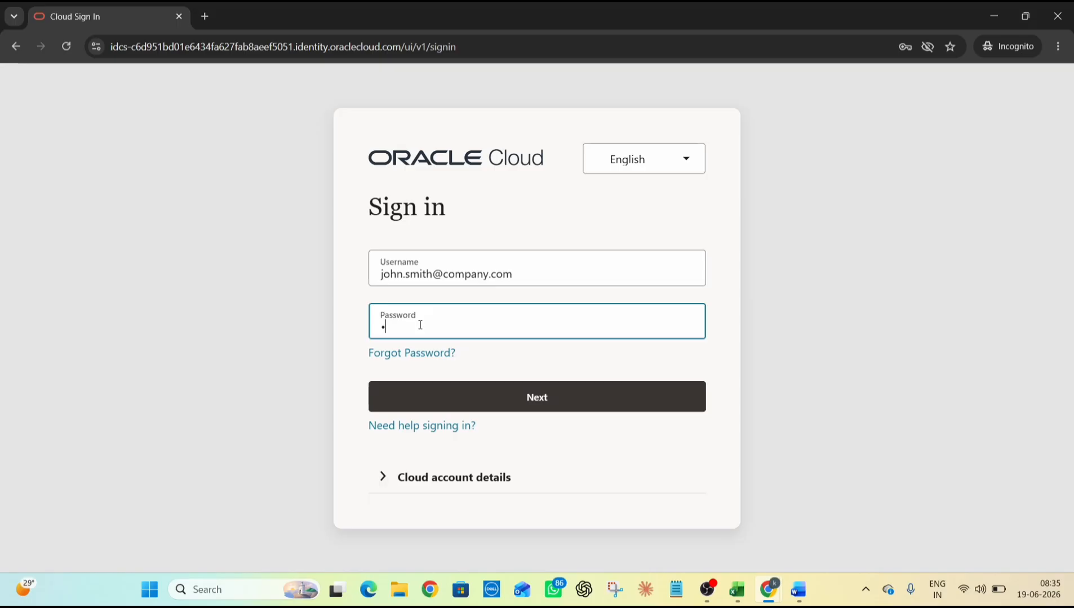
{"action": "type", "text": "•••••••••••"}
{"action": "key", "text": "Return"}
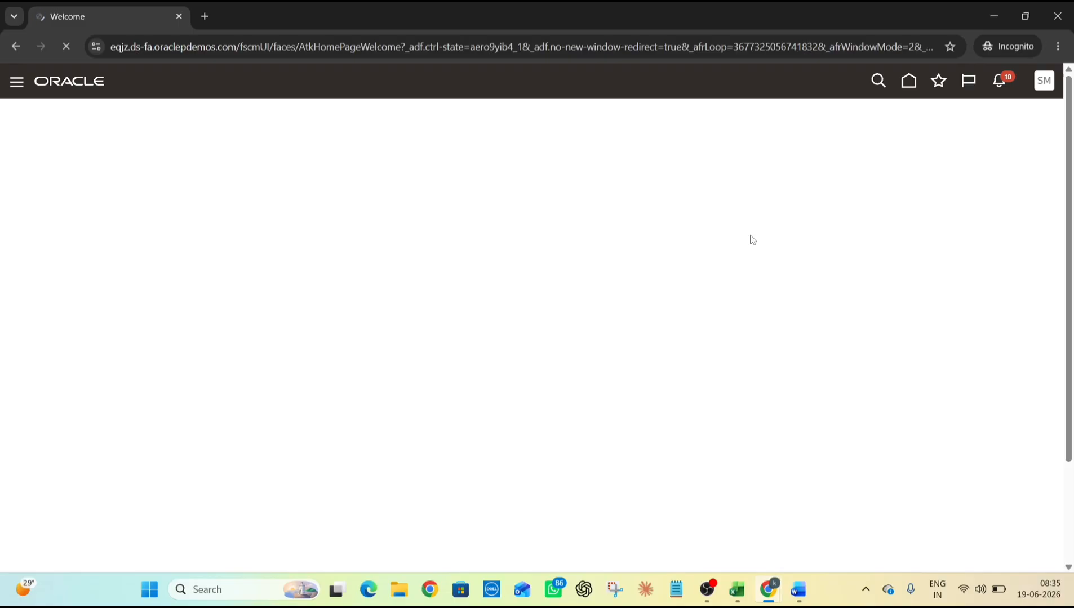
As the new user, open the Invoices workbench from the home page's Payables tab
{"action": "left_click", "coordinate": [909, 81]}
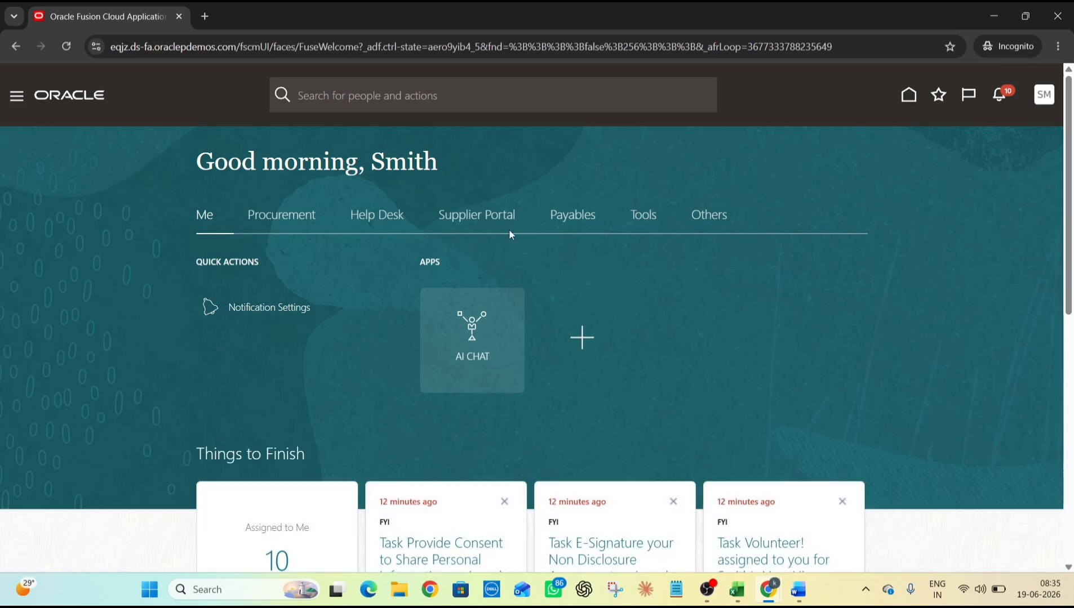
{"action": "left_click", "coordinate": [569, 216]}
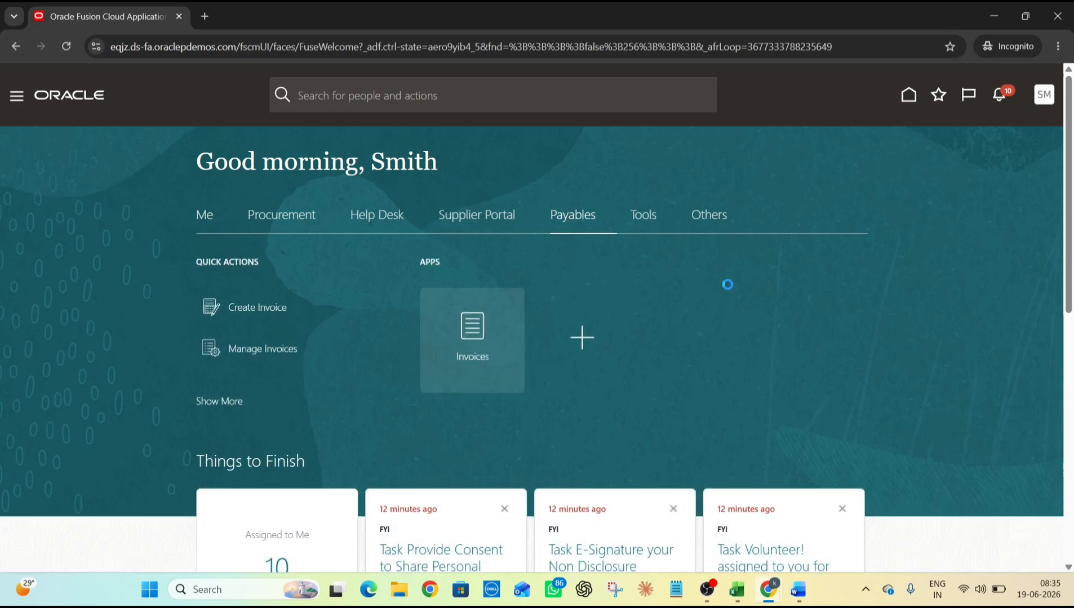
{"action": "left_click", "coordinate": [482, 361]}
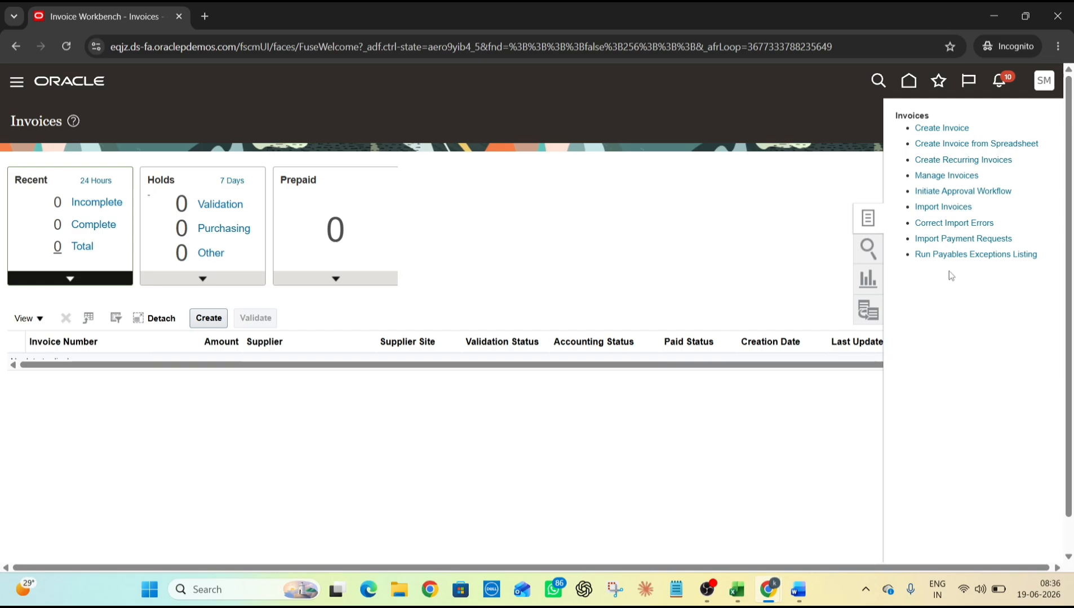
{"action": "key", "text": "alt+Tab"}
Commit the C7 scenario edit in the Excel workbook and select the Create a New User cell C7
{"action": "key", "text": "alt+Tab"}
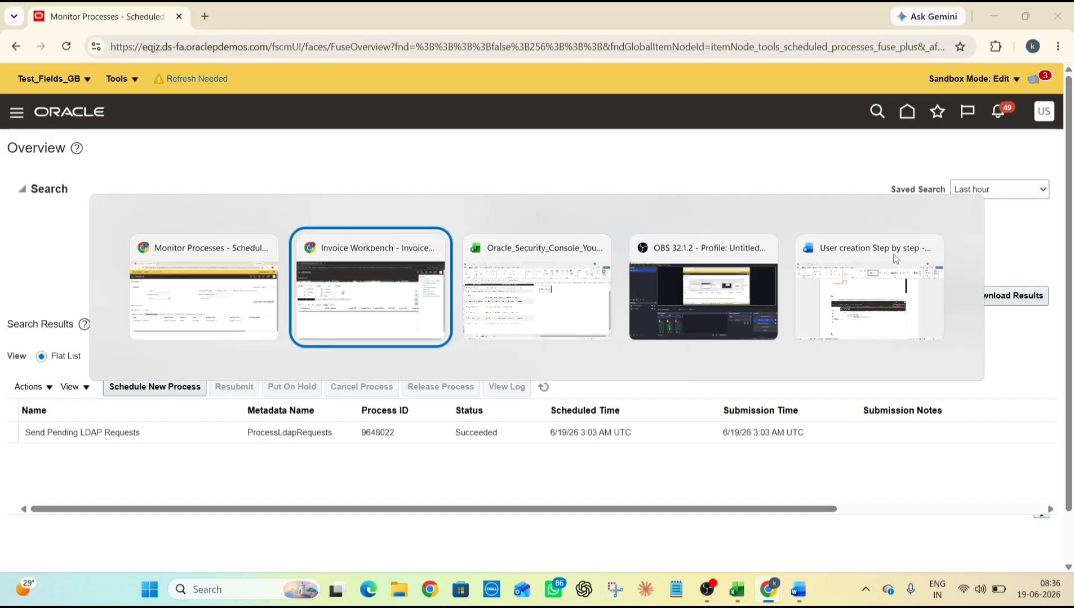
{"action": "key", "text": "alt+Tab"}
{"action": "scroll", "coordinate": [131, 255], "scroll_direction": "up", "scroll_amount": 1}
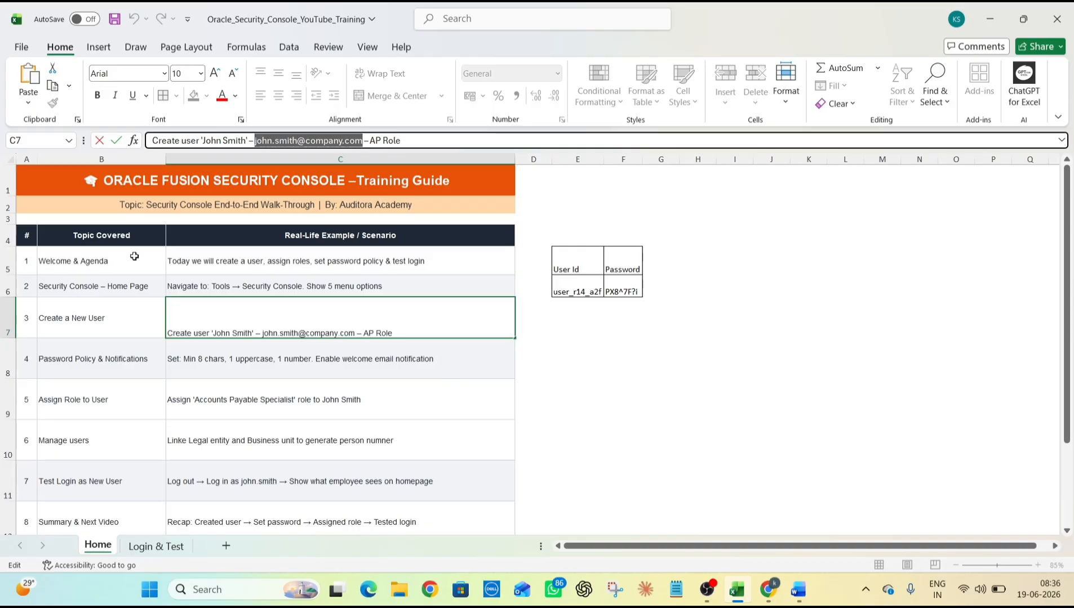
{"action": "left_click", "coordinate": [76, 320]}
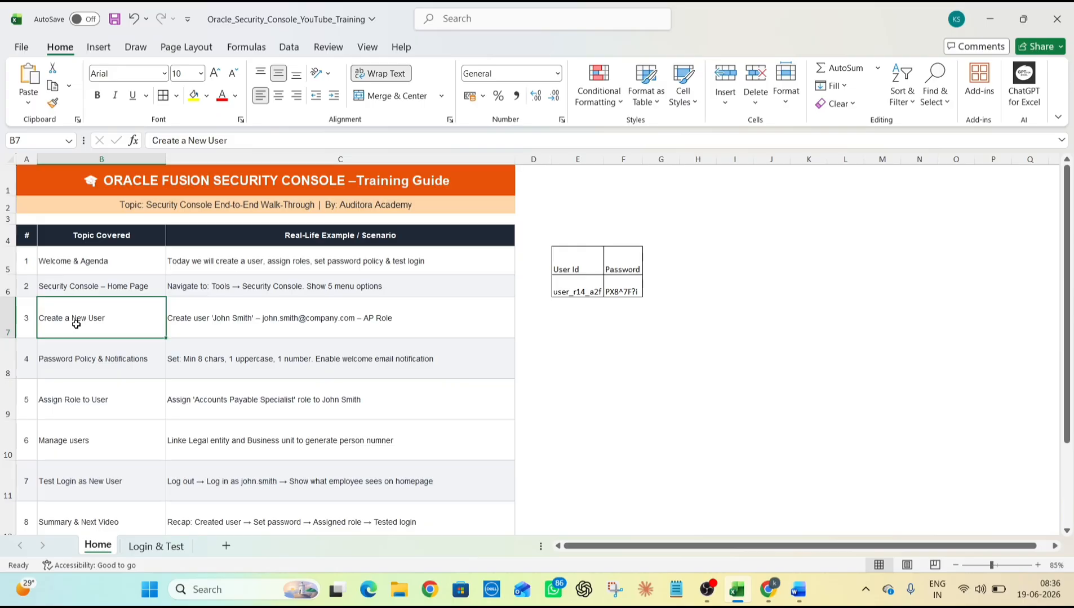
{"action": "scroll", "coordinate": [77, 367], "scroll_direction": "down", "scroll_amount": 1}
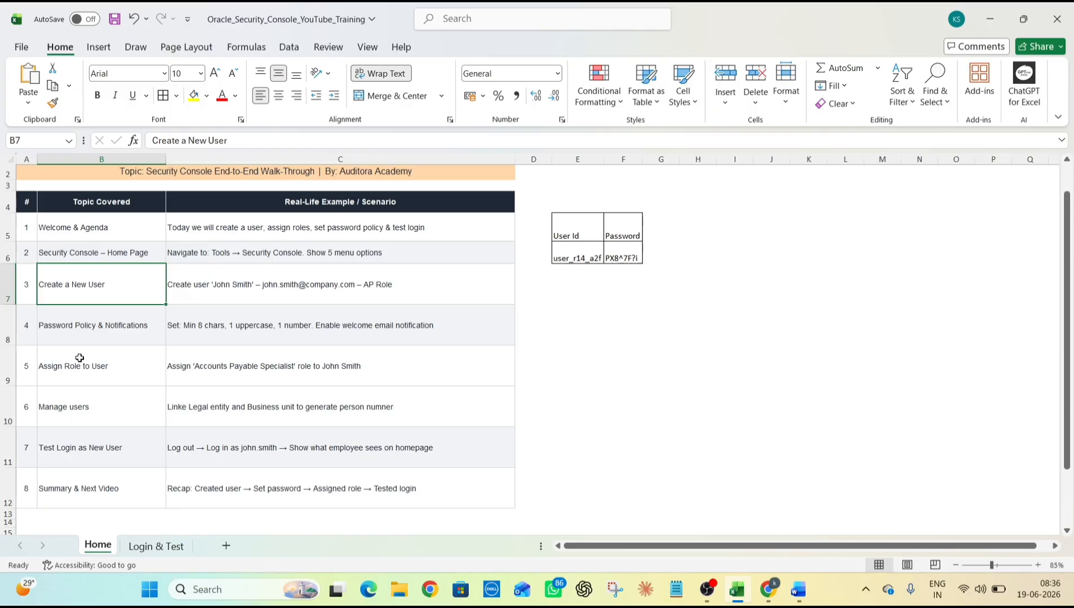
{"action": "left_click", "coordinate": [316, 297]}
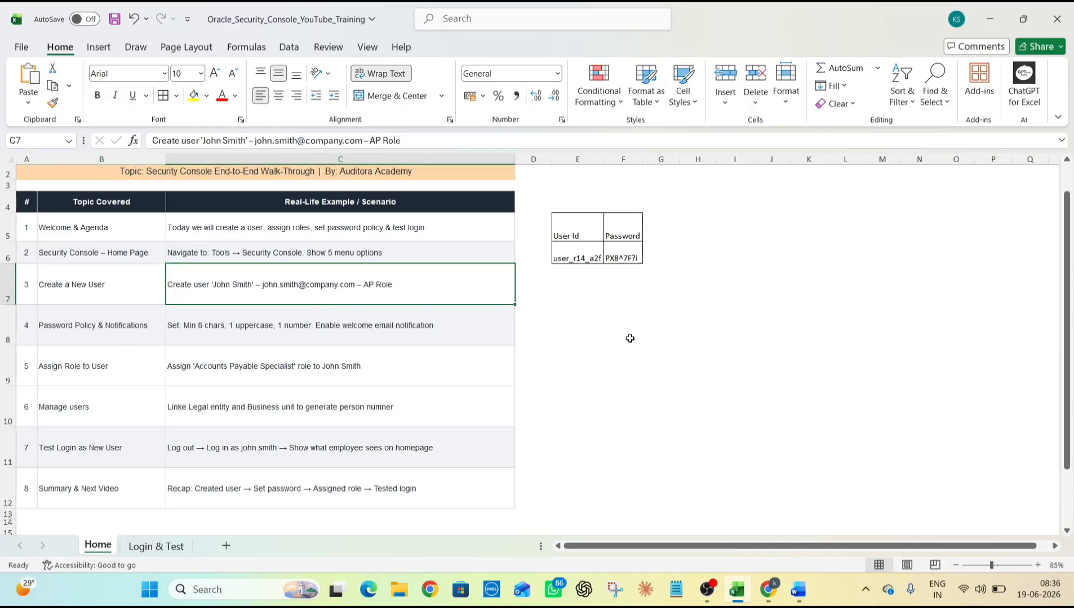
Scroll up through the Word user-creation screenshots, then bring OBS Studio to the front
{"action": "left_click", "coordinate": [798, 589]}
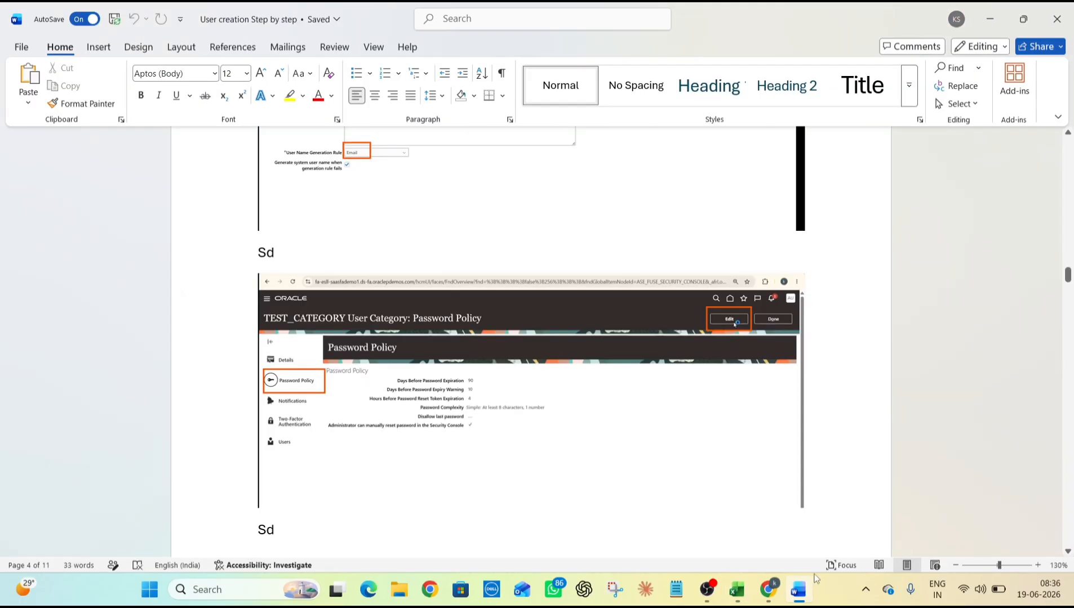
{"action": "scroll", "coordinate": [603, 342], "scroll_direction": "up", "scroll_amount": 2}
{"action": "scroll", "coordinate": [603, 342], "scroll_direction": "up", "scroll_amount": 10}
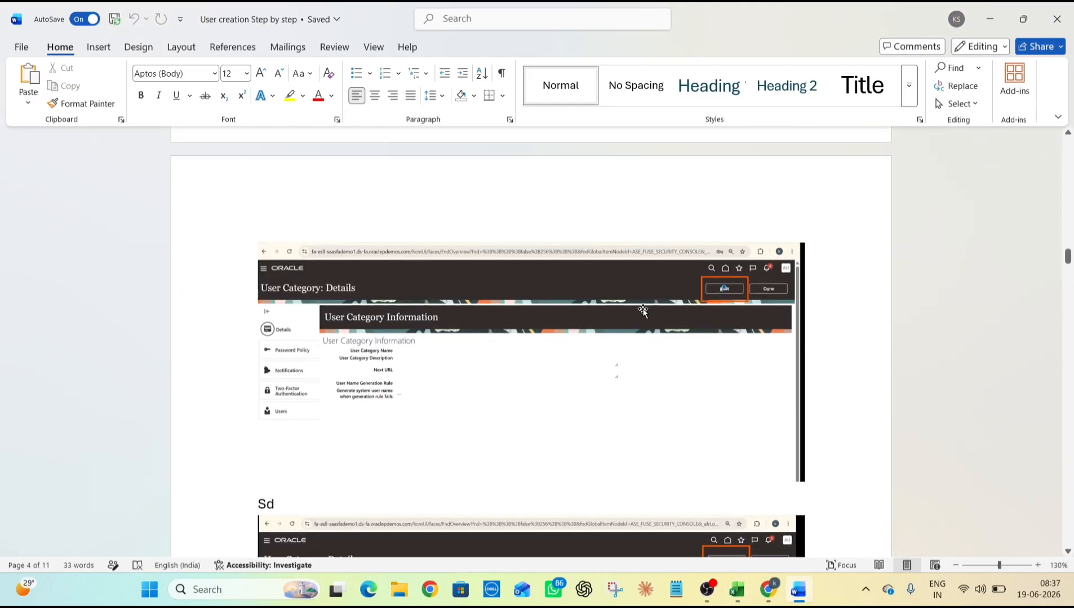
{"action": "scroll", "coordinate": [605, 327], "scroll_direction": "up", "scroll_amount": 10}
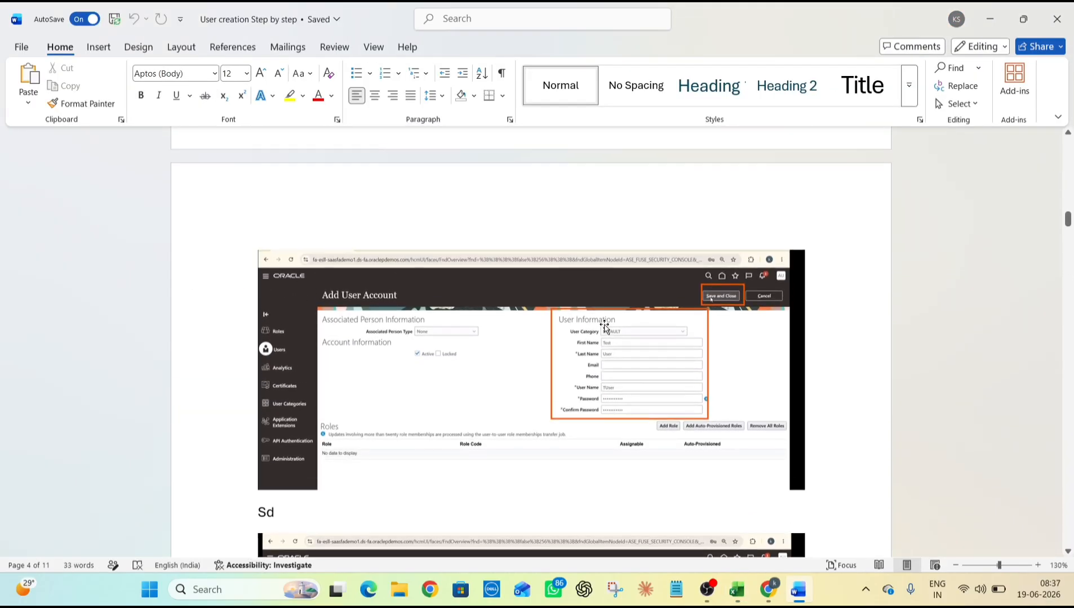
{"action": "scroll", "coordinate": [603, 327], "scroll_direction": "up", "scroll_amount": 4}
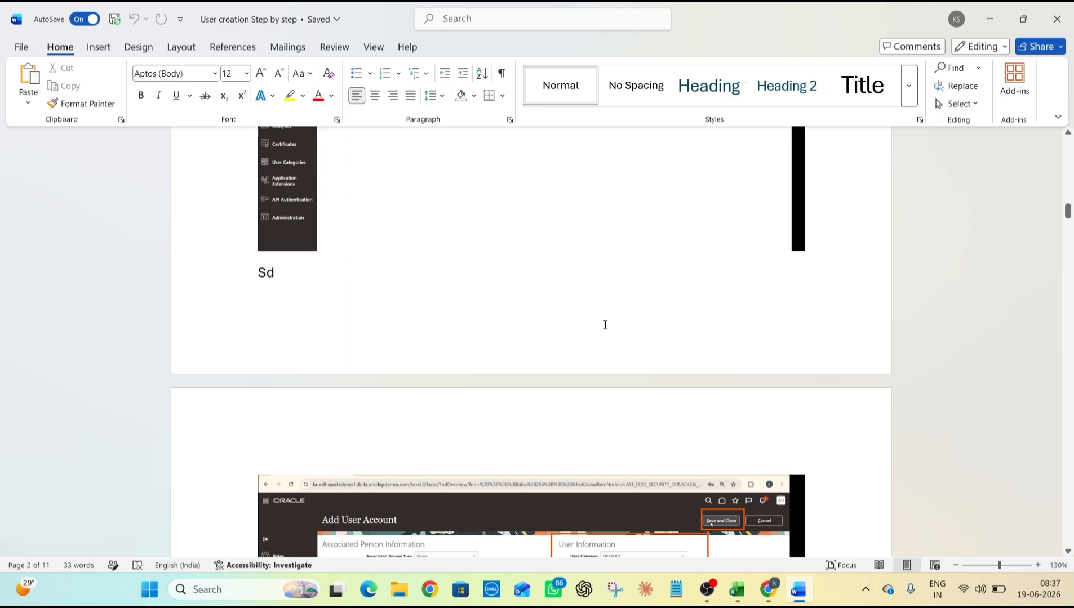
{"action": "scroll", "coordinate": [605, 325], "scroll_direction": "up", "scroll_amount": 1}
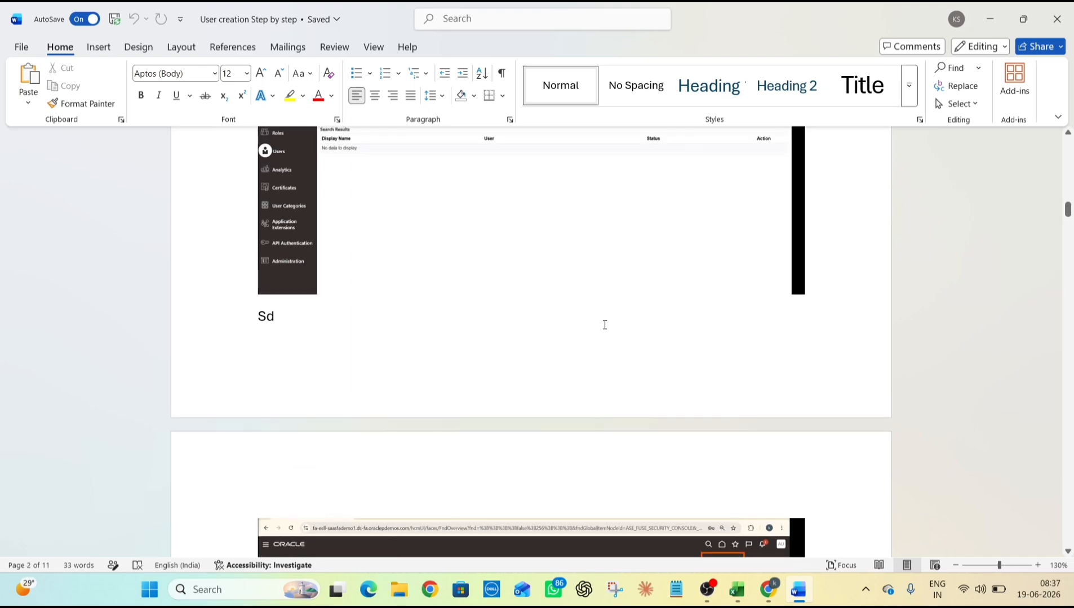
{"action": "key", "text": "alt+Tab"}
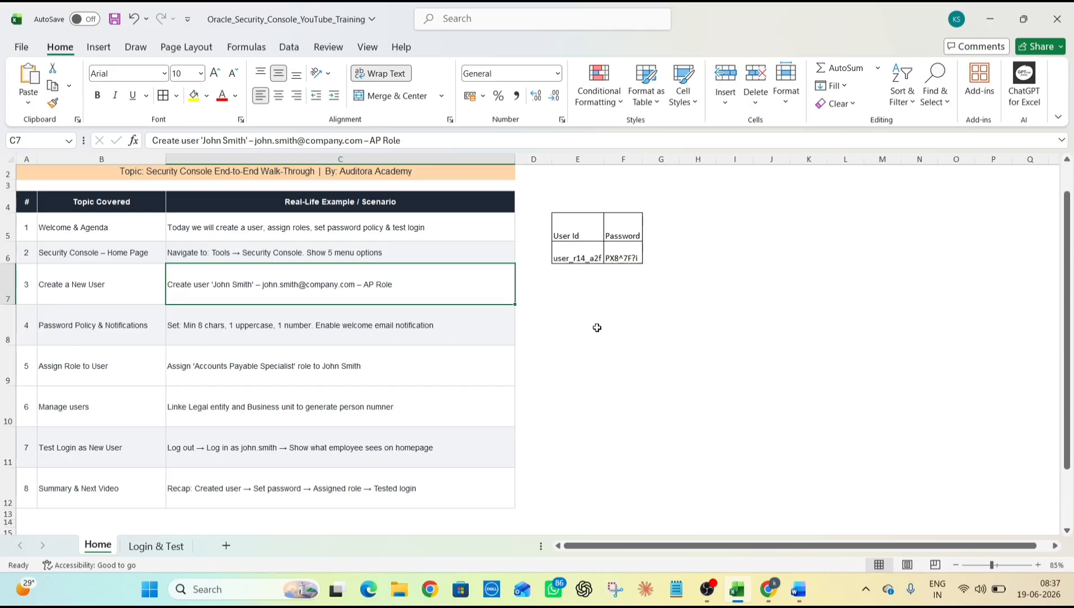
{"action": "left_click", "coordinate": [709, 596]}
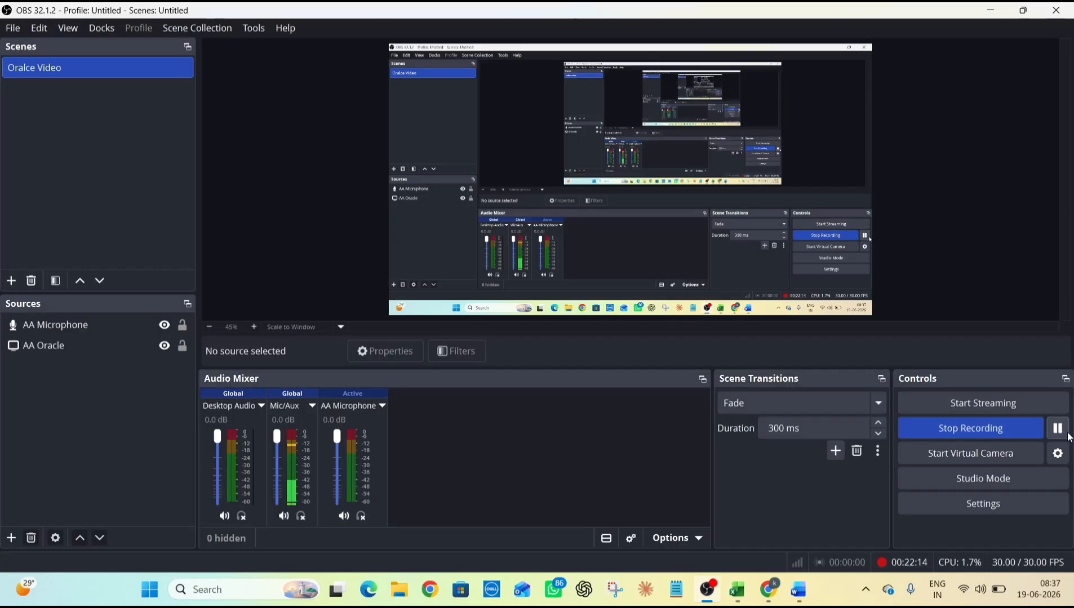